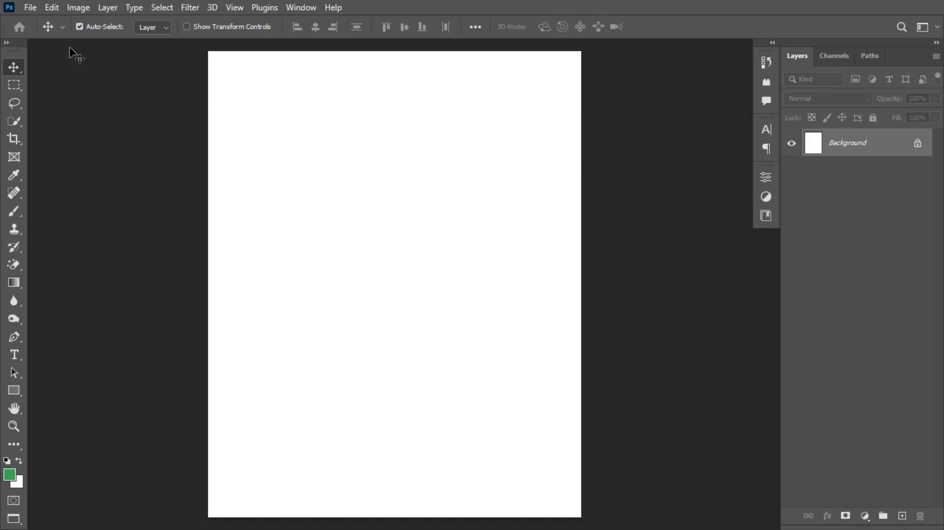
left_click(30, 8)
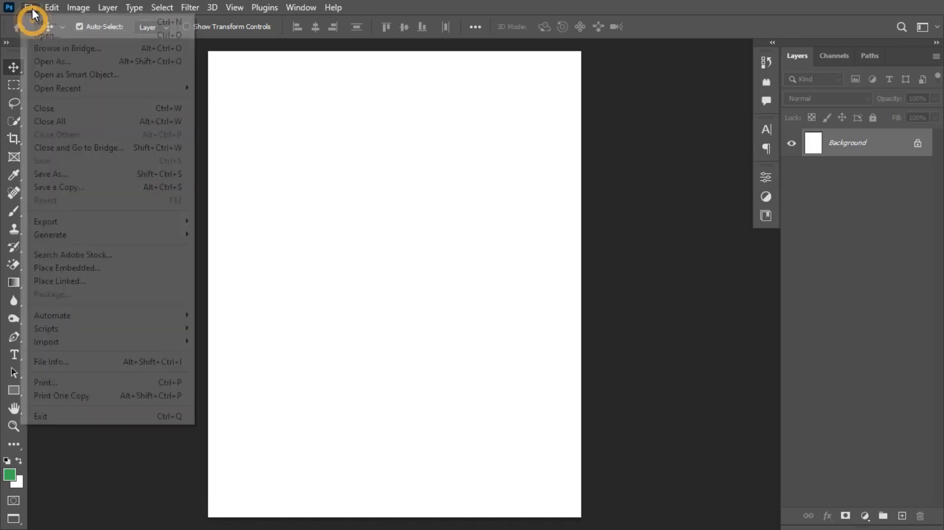
left_click(43, 21)
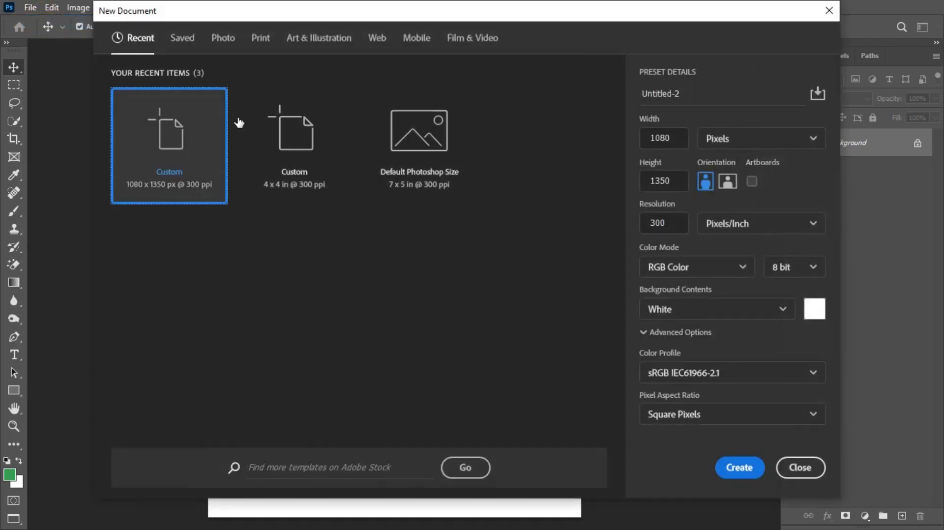
left_click(746, 141)
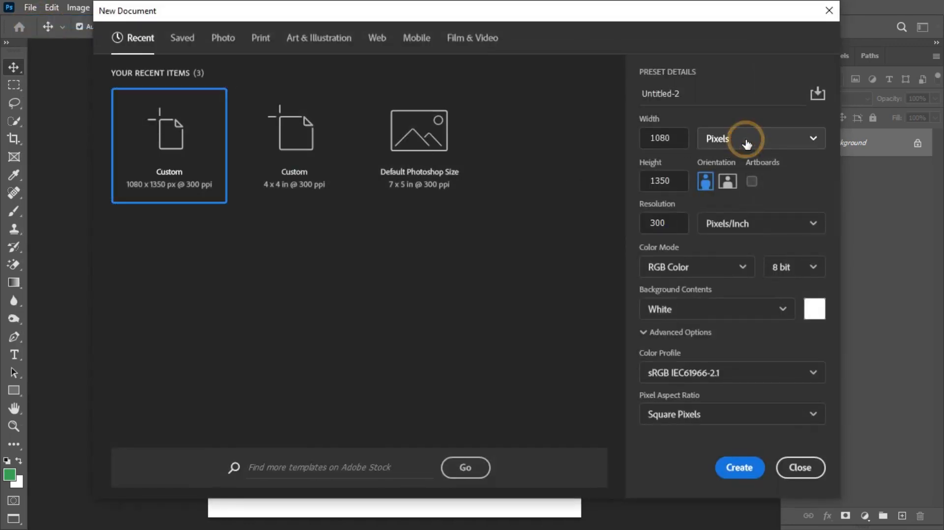
left_click(727, 162)
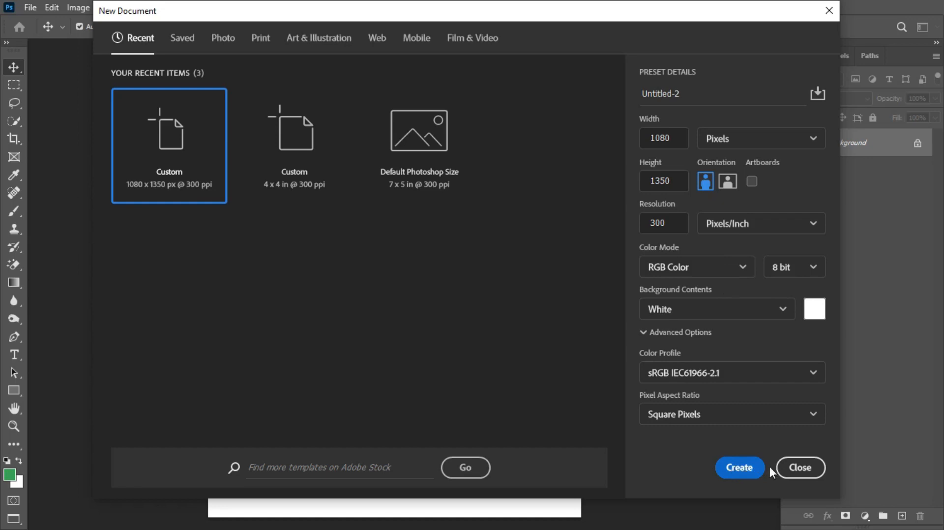
left_click(794, 468)
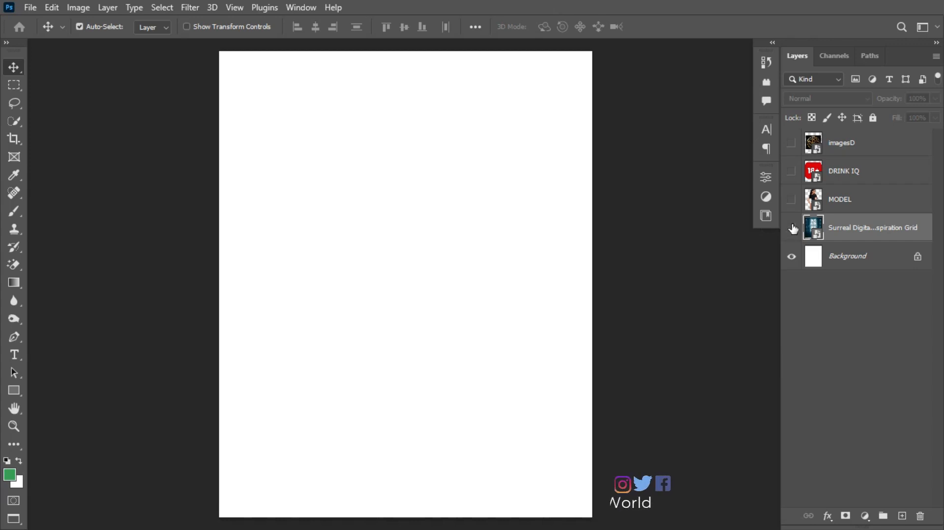
Step: Preview the four placed image layers, leaving only the surreal light-tube corridor image visible above the Background
left_click_drag(792, 226, 795, 149)
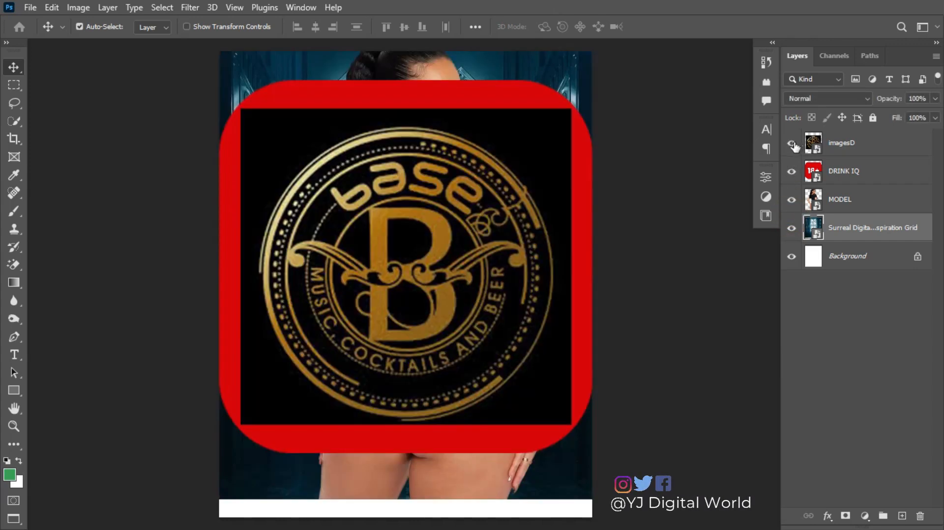
left_click(793, 143)
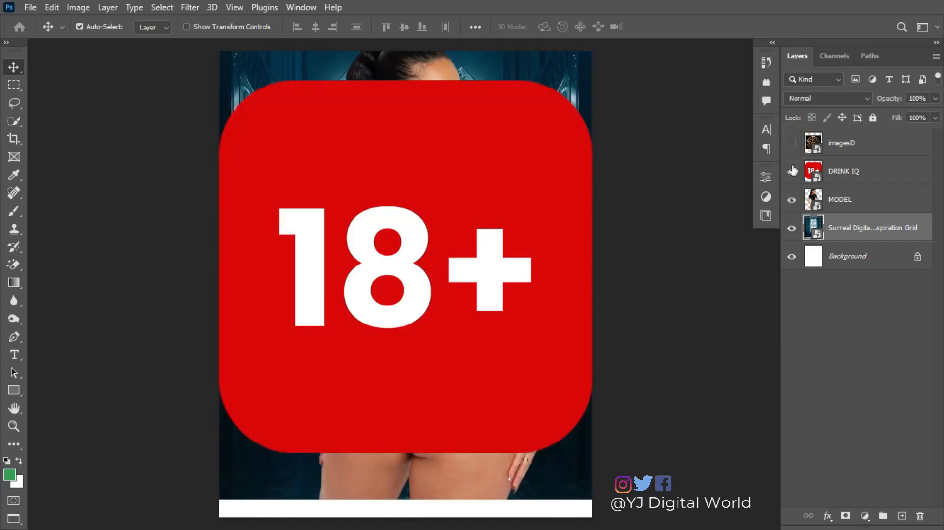
left_click(792, 170)
left_click(791, 199)
left_click(791, 228)
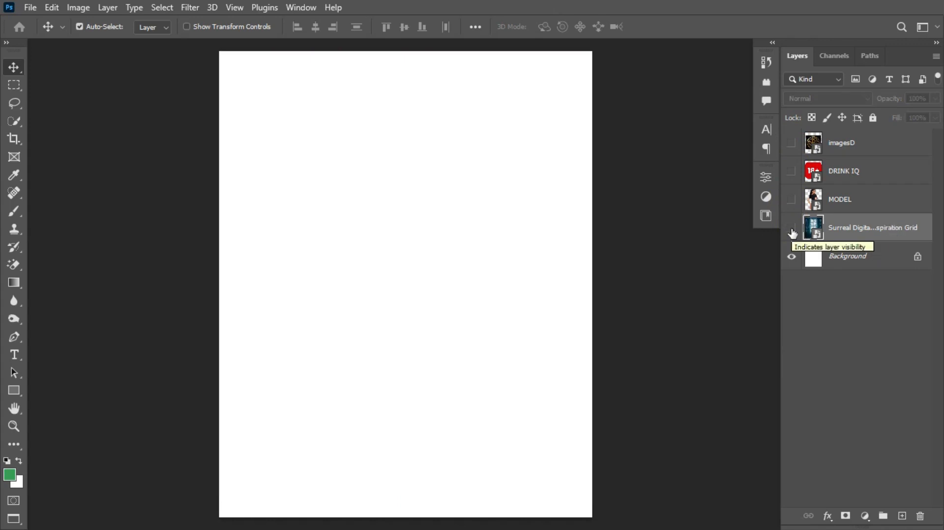
left_click(791, 229)
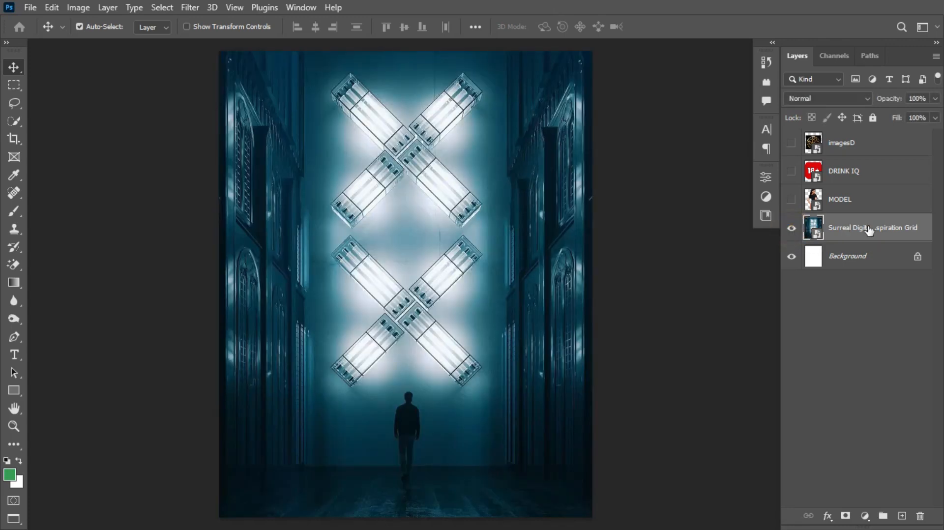
Step: Add a gradient fill layer above the corridor image and set the gradient's start colour stop to 19160e
left_click(865, 516)
left_click(859, 284)
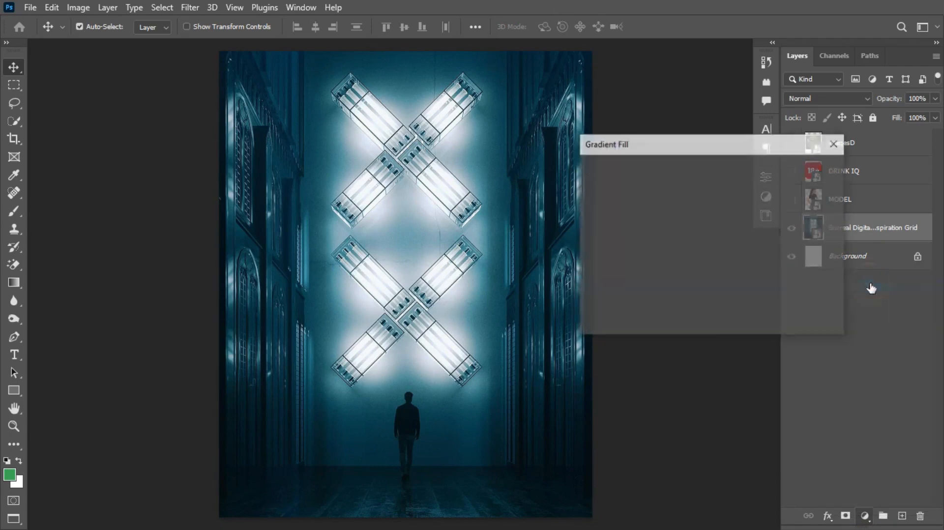
left_click(655, 170)
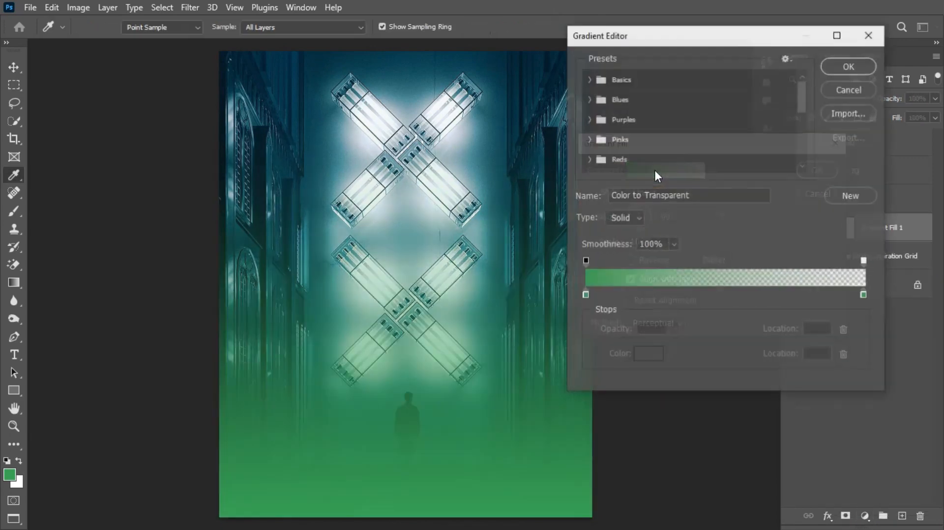
left_click(585, 295)
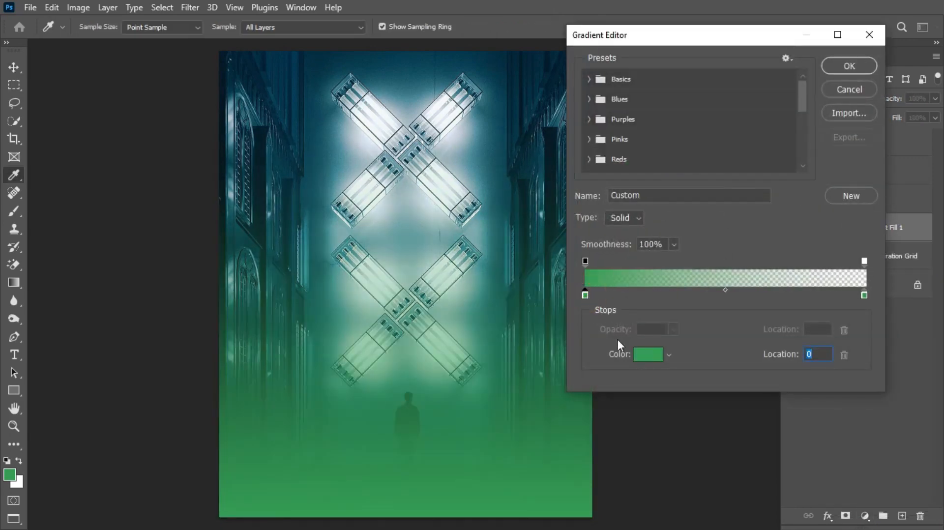
left_click(640, 353)
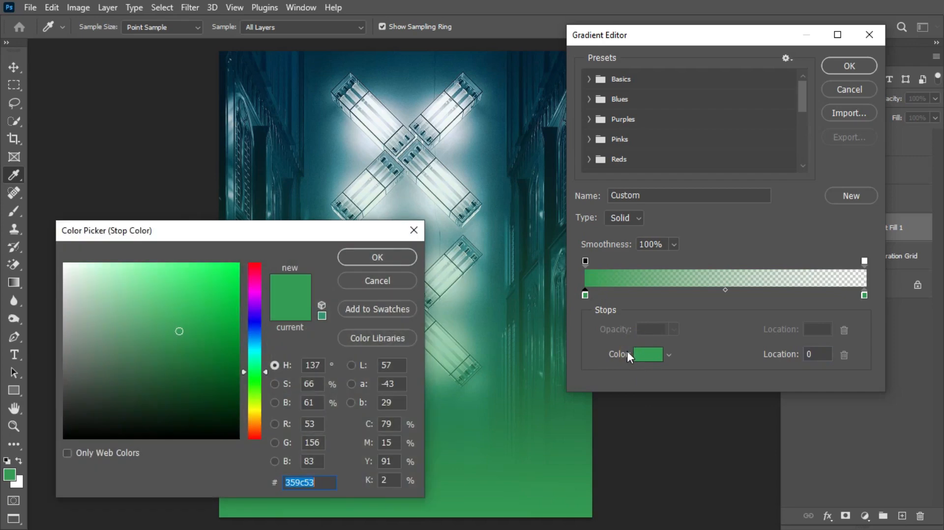
type("19160e")
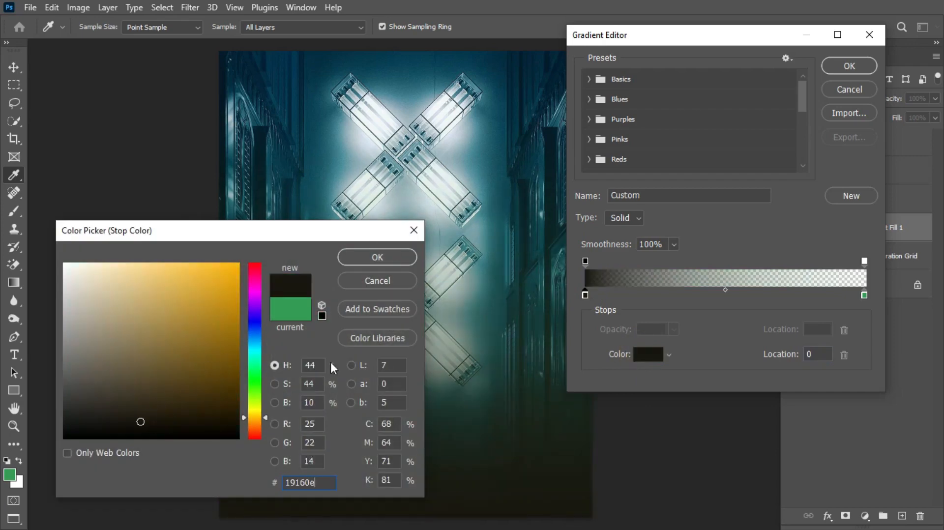
left_click(371, 257)
Step: Check the end colour stop and both opacity stops, keeping 359c53 and 0% at the end, and apply the linear gradient fill
left_click(865, 295)
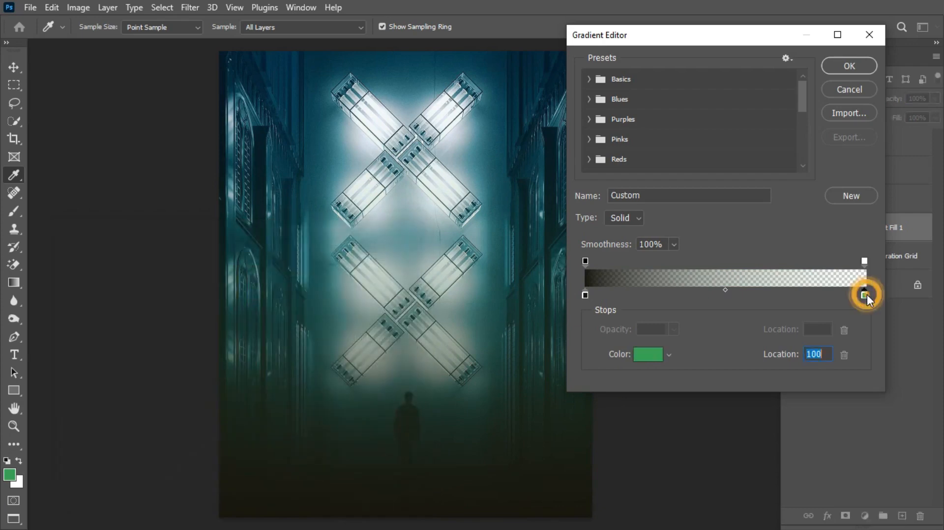
left_click(646, 355)
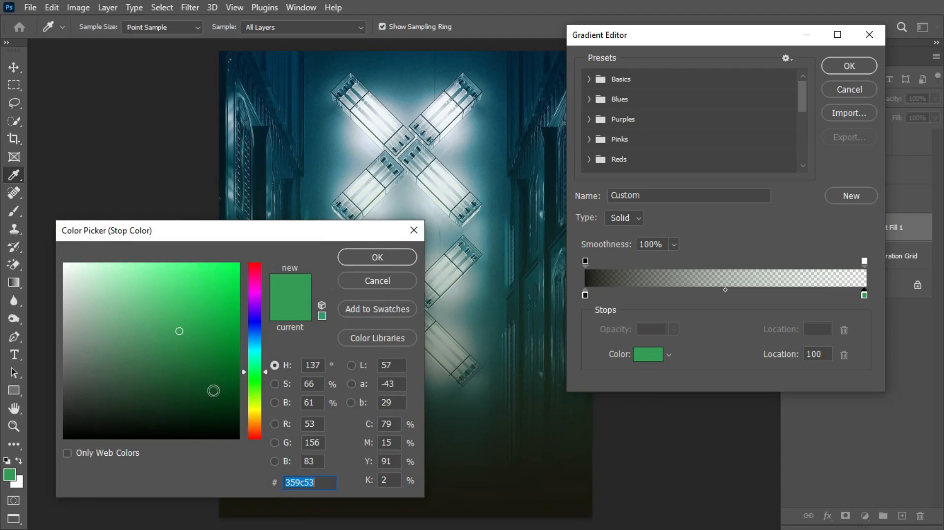
left_click(320, 483)
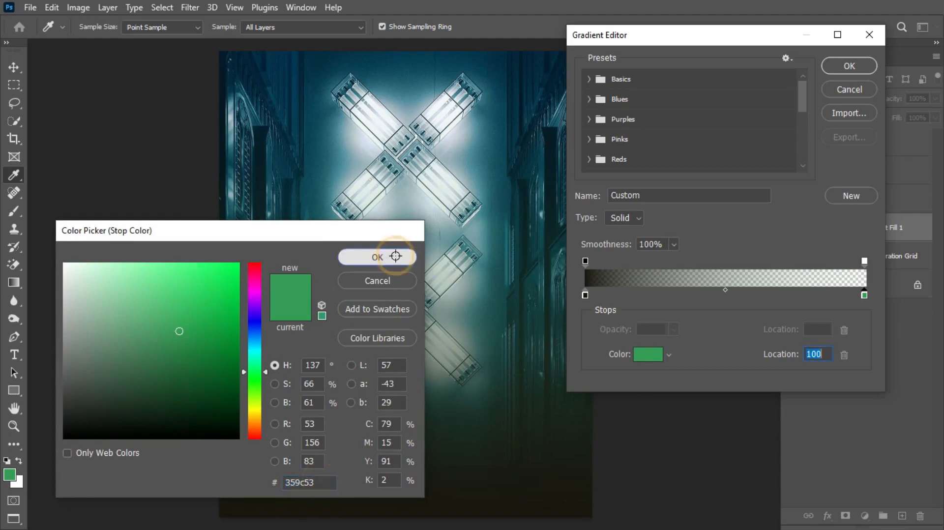
left_click(384, 257)
left_click(864, 262)
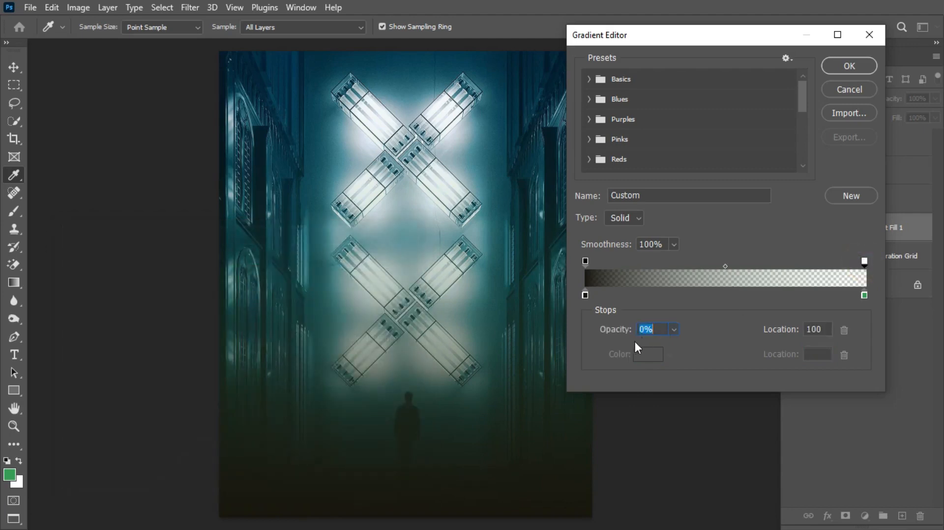
left_click(585, 259)
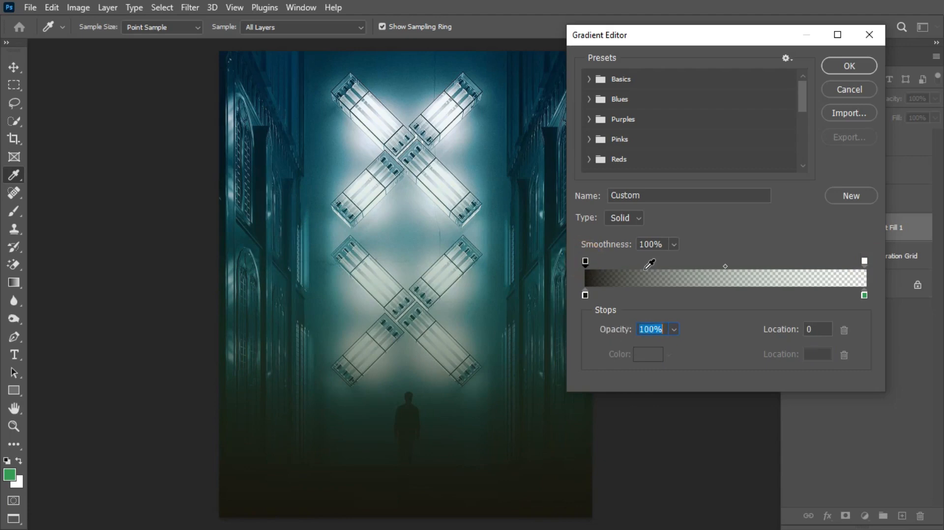
left_click(859, 65)
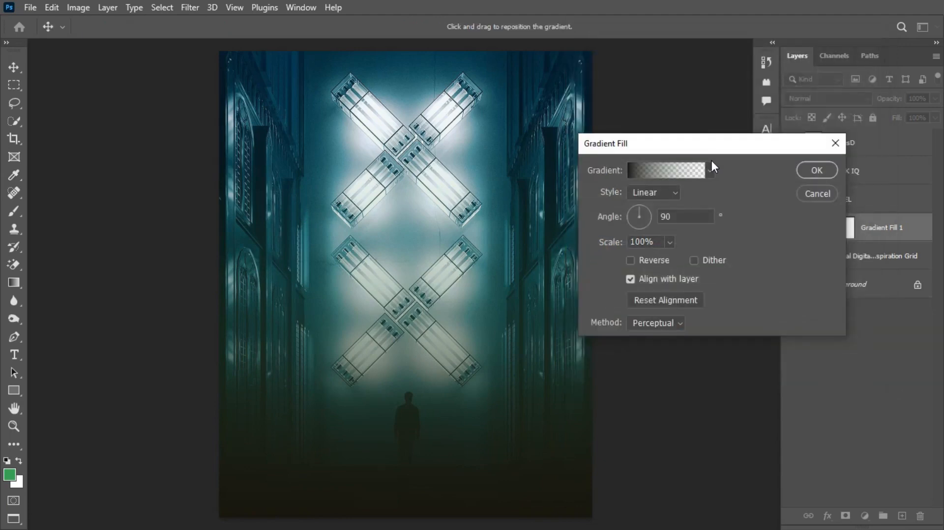
left_click(816, 170)
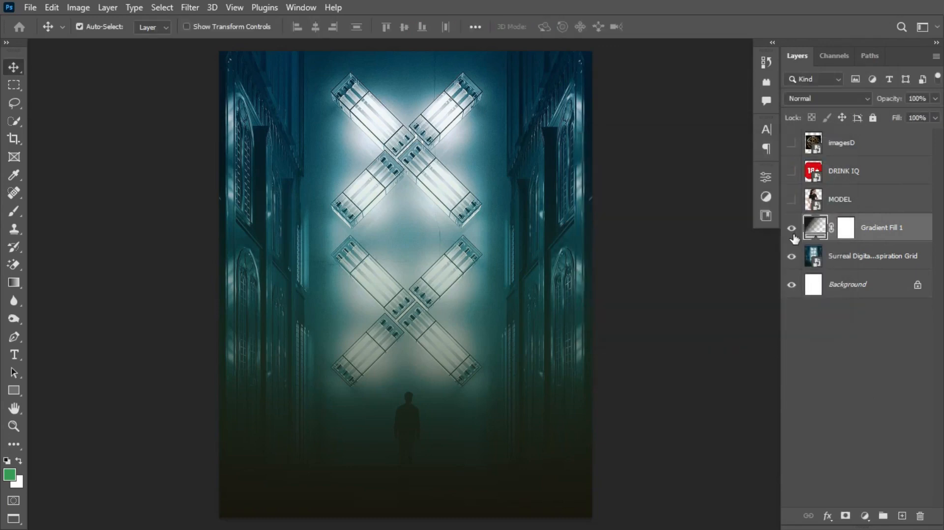
Step: Apply a Gaussian Blur of 2.5 pixels to the corridor image layer and collapse its smart filter list
left_click(886, 260)
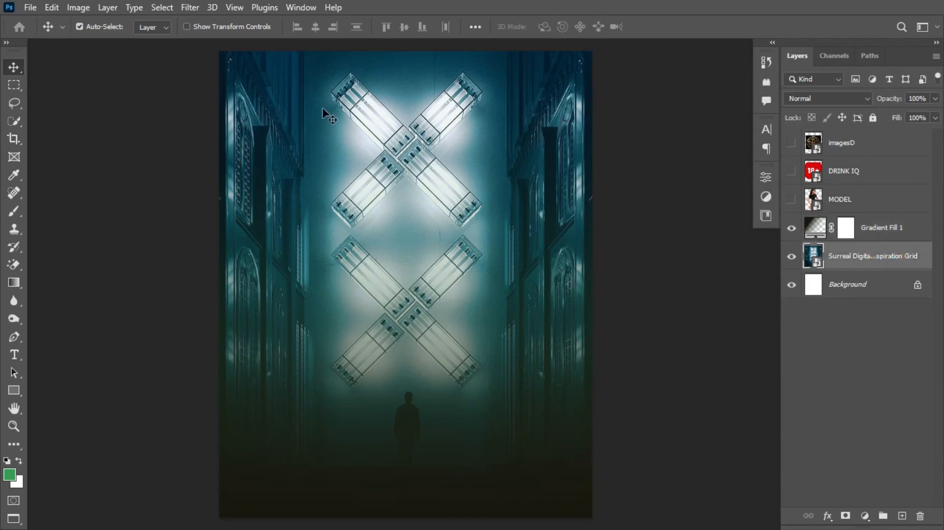
left_click(190, 7)
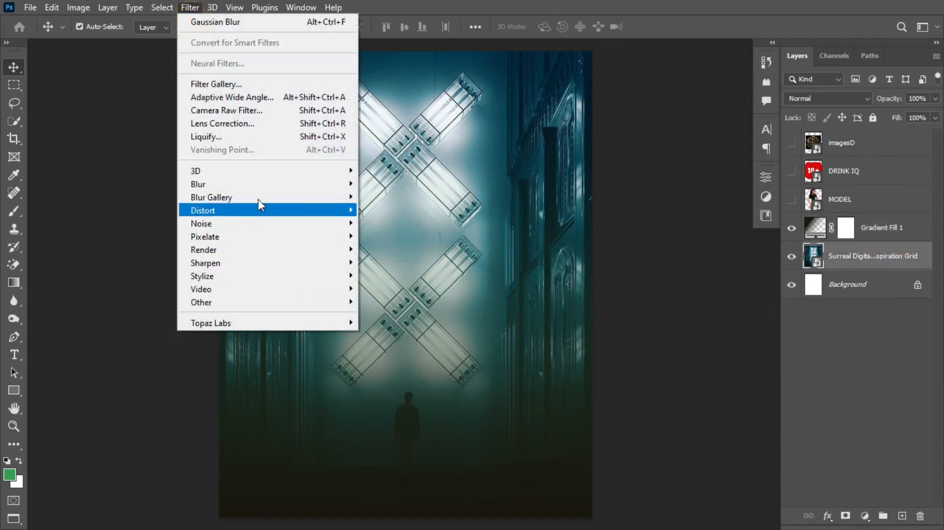
mouse_move(269, 184)
left_click(393, 235)
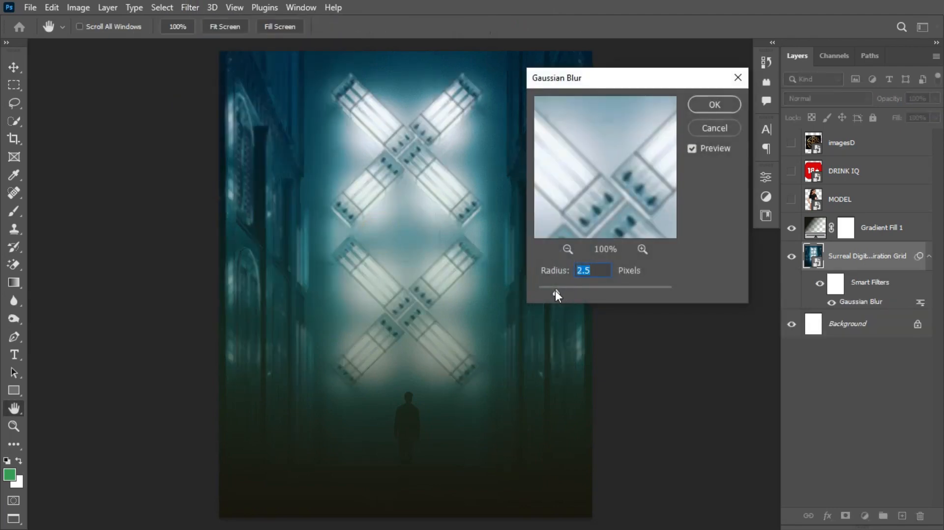
left_click(722, 113)
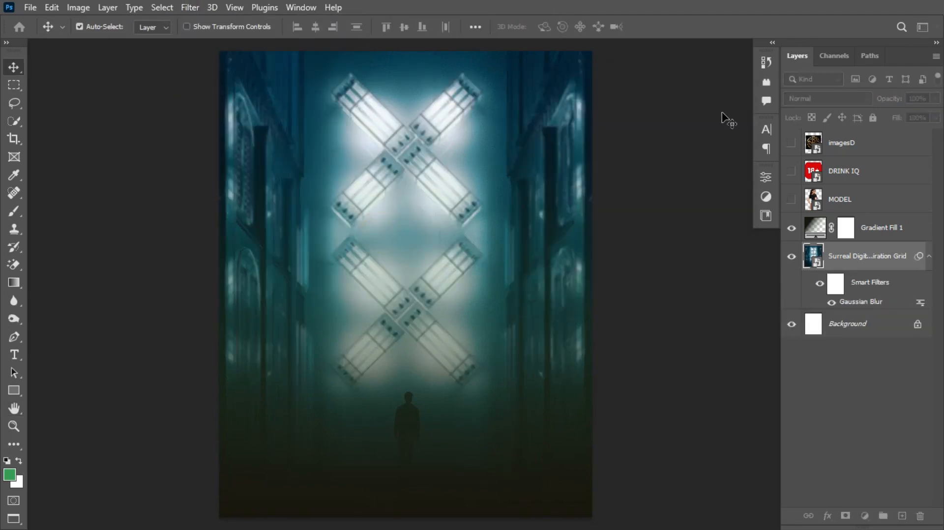
left_click(929, 256)
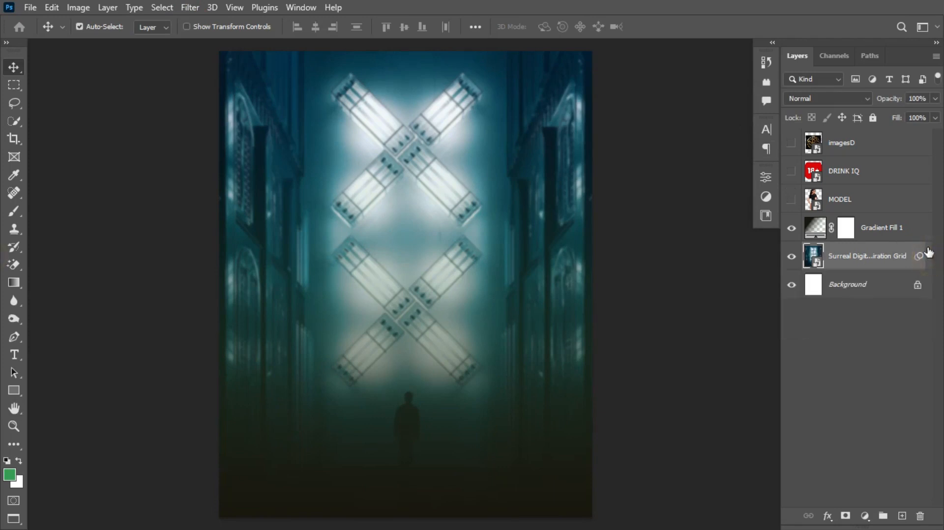
Step: Add a colorized Hue/Saturation adjustment above the gradient fill, with hue 140 and a raised saturation for a vivid green tint
left_click(912, 228)
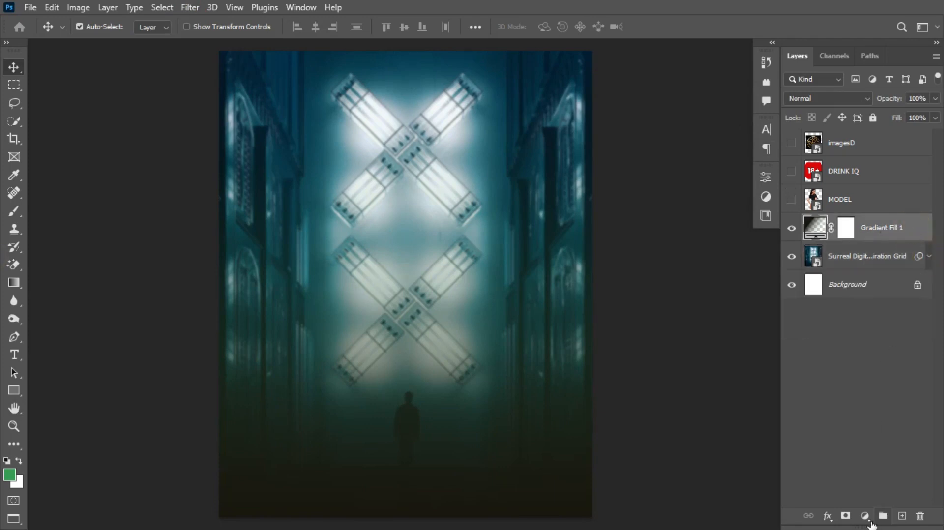
left_click(864, 515)
left_click(878, 388)
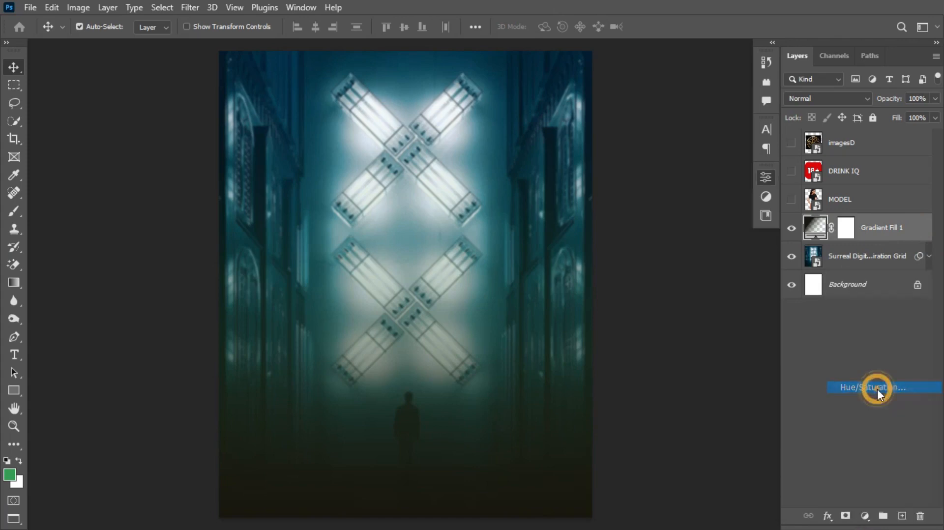
left_click(635, 342)
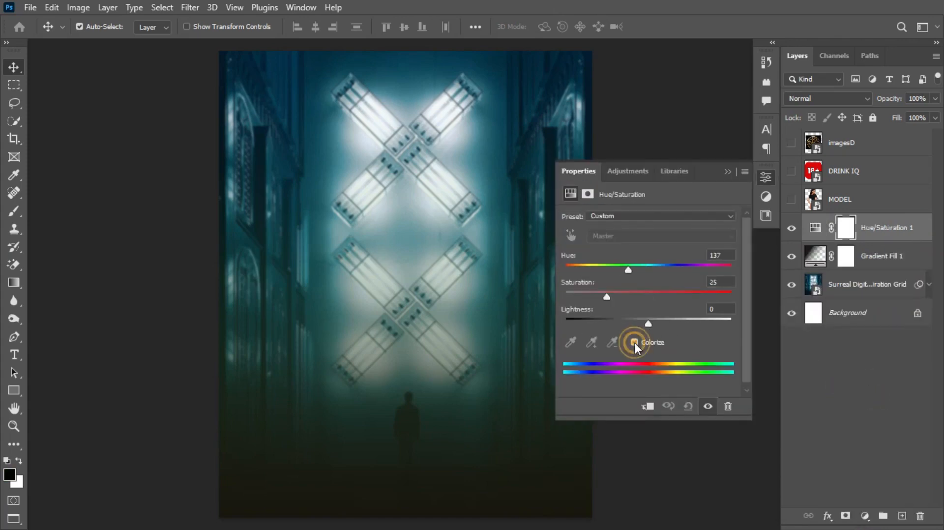
left_click_drag(627, 271, 631, 271)
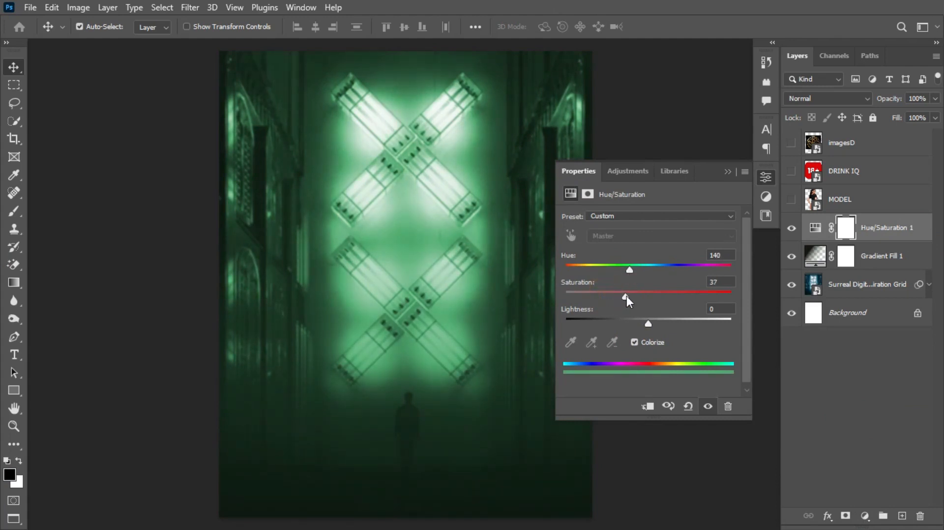
left_click_drag(626, 296, 647, 295)
left_click(727, 171)
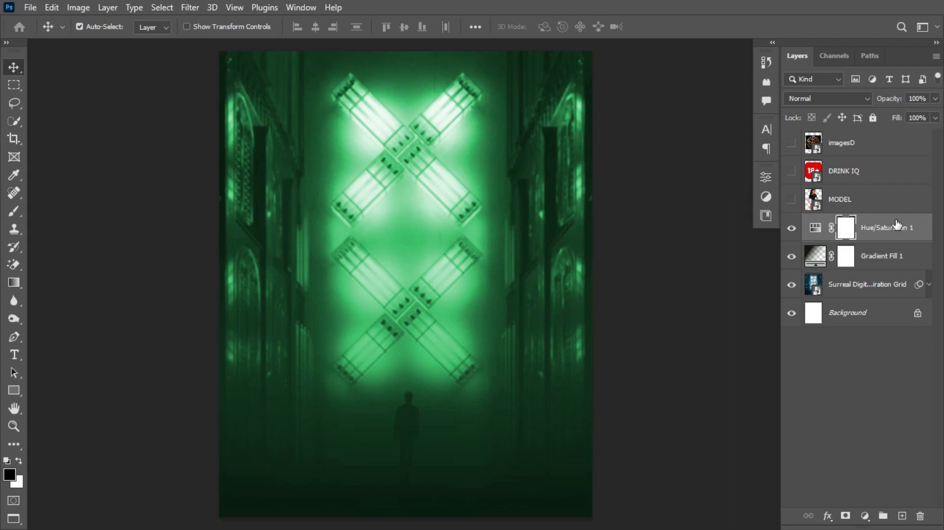
Step: Create a layer named NOISE above the Hue/Saturation adjustment, in Soft Light mode and filled with 50% gray
key("ctrl")
key("ctrl+shift+n")
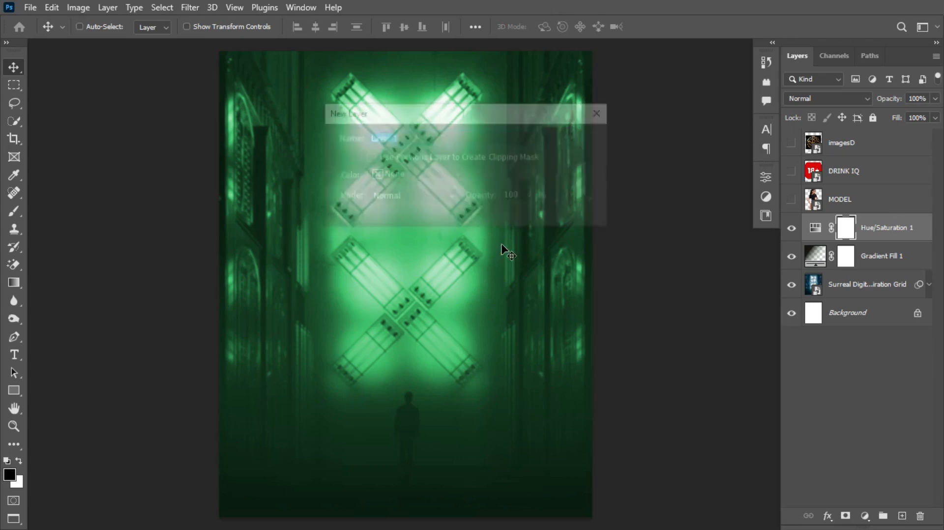
type("NOISE")
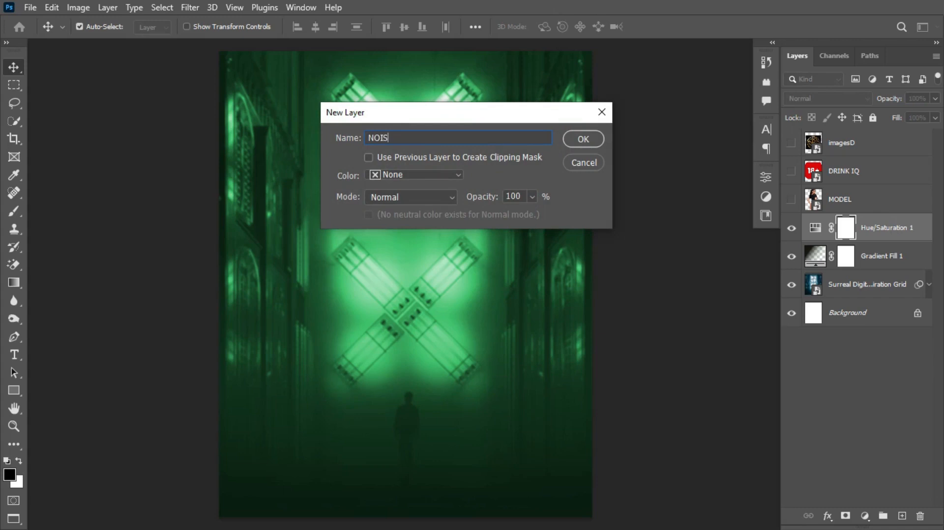
left_click(449, 198)
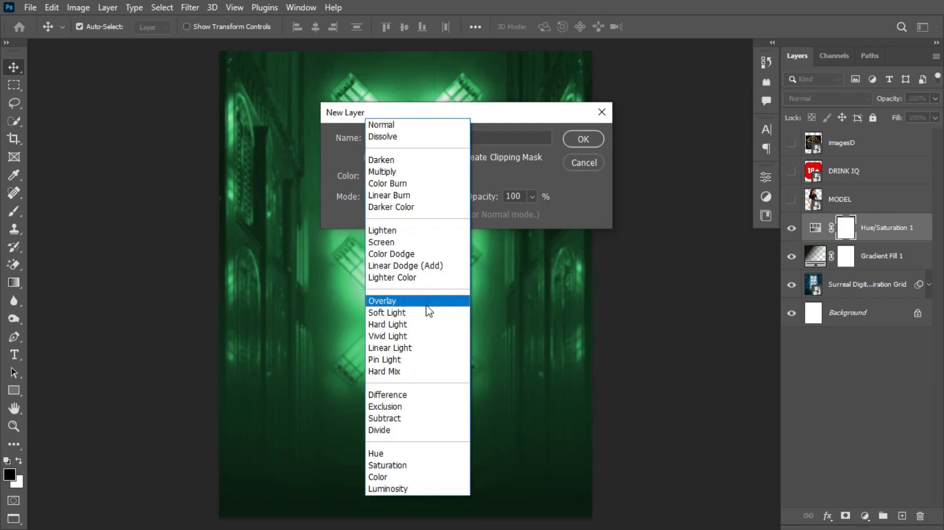
left_click(426, 311)
left_click(504, 218)
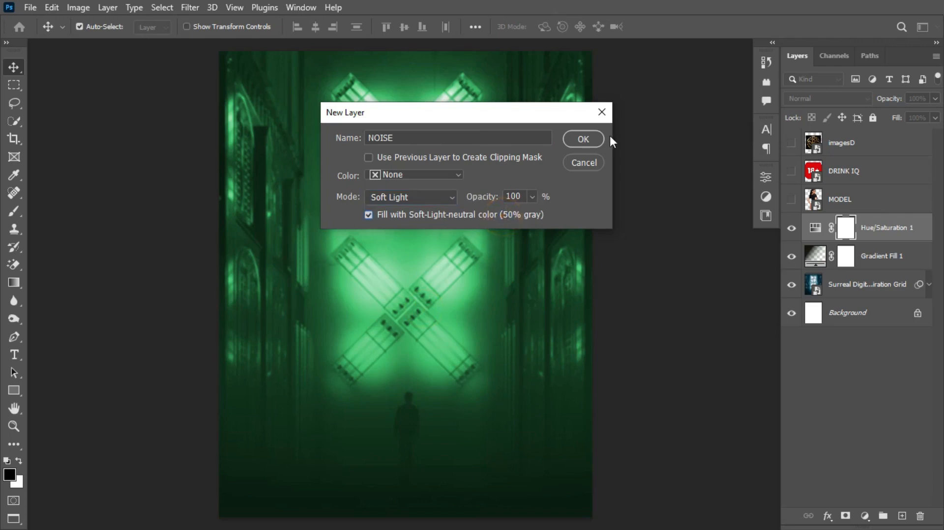
left_click(587, 140)
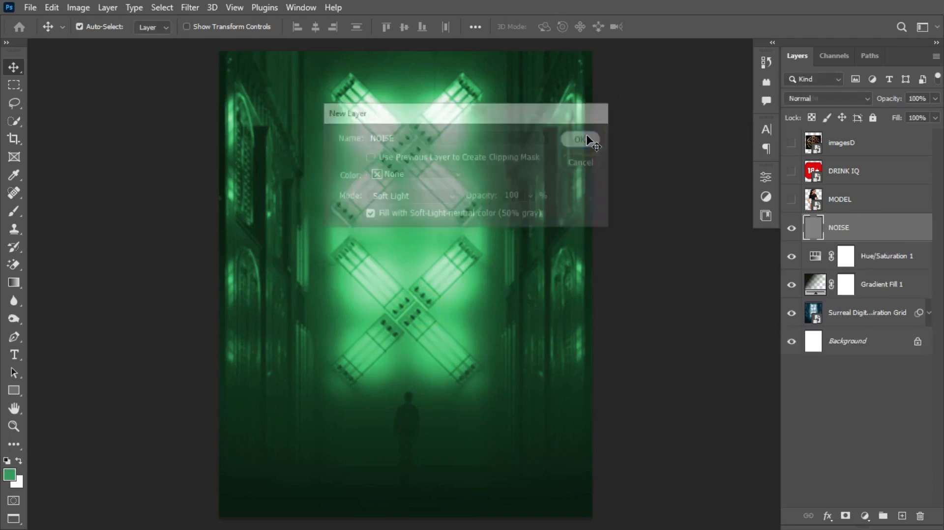
Step: Convert the NOISE layer to a smart object, apply Add Noise at 2.96% with Uniform distribution, and collapse its smart filters
right_click(877, 239)
left_click(803, 226)
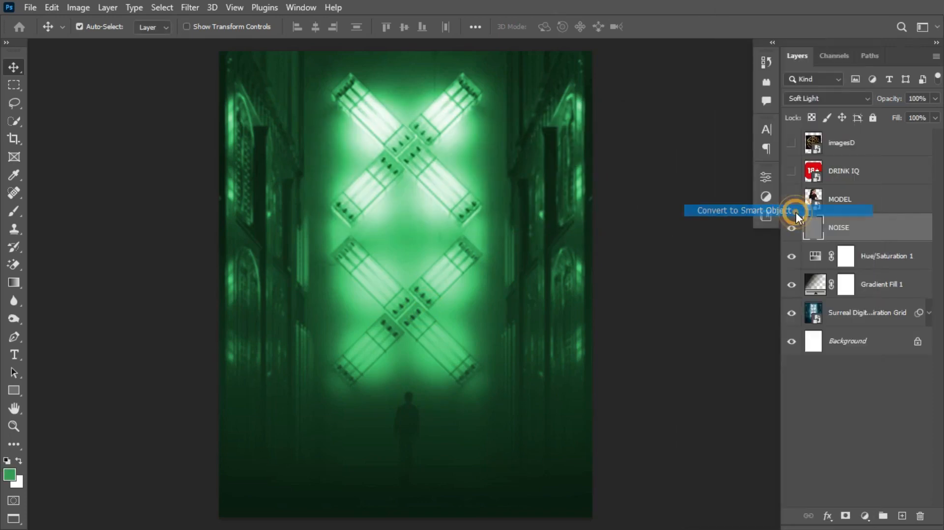
left_click(190, 7)
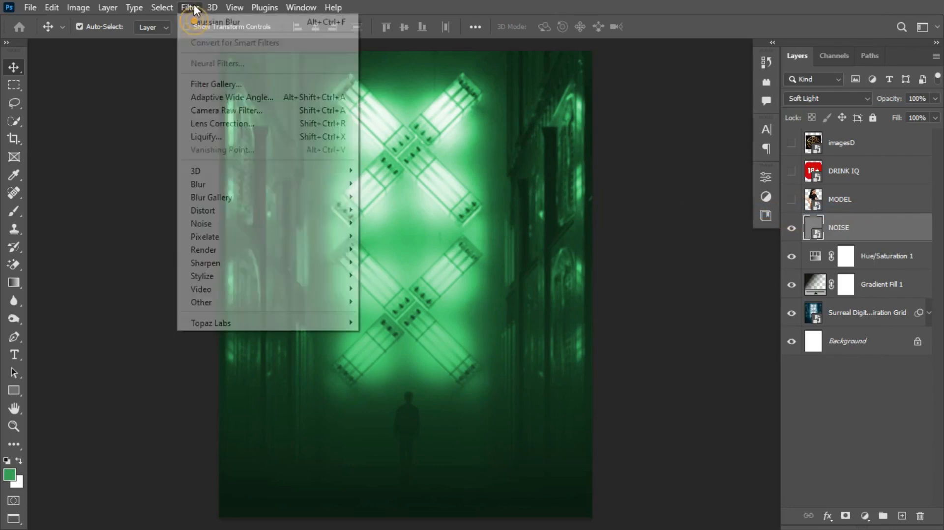
mouse_move(329, 225)
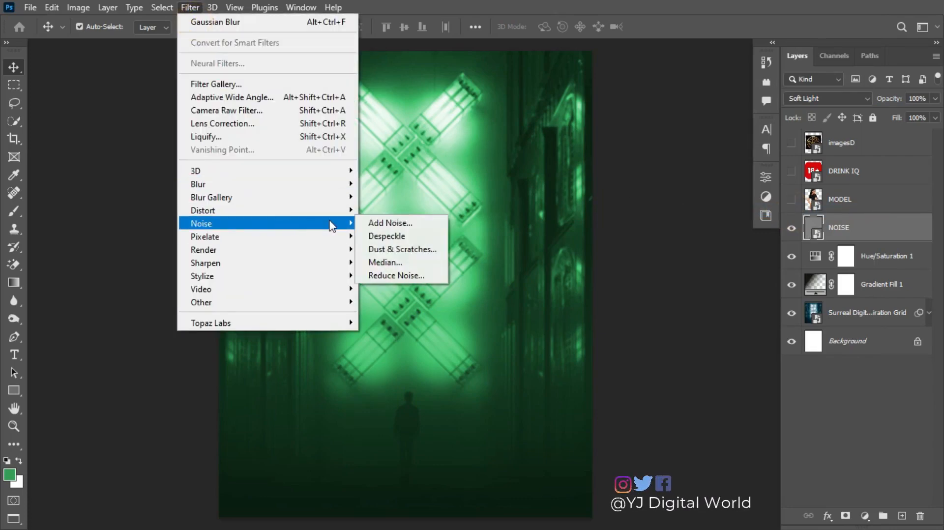
left_click(382, 223)
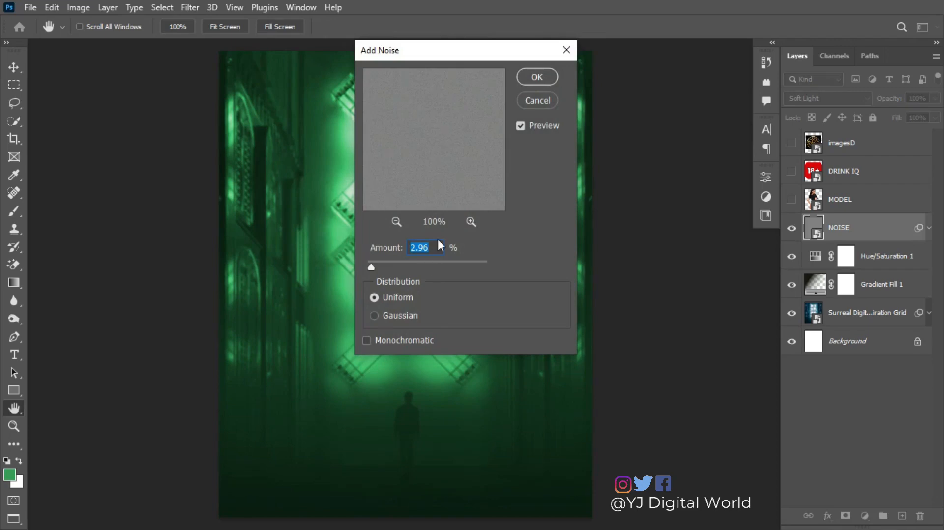
left_click(544, 76)
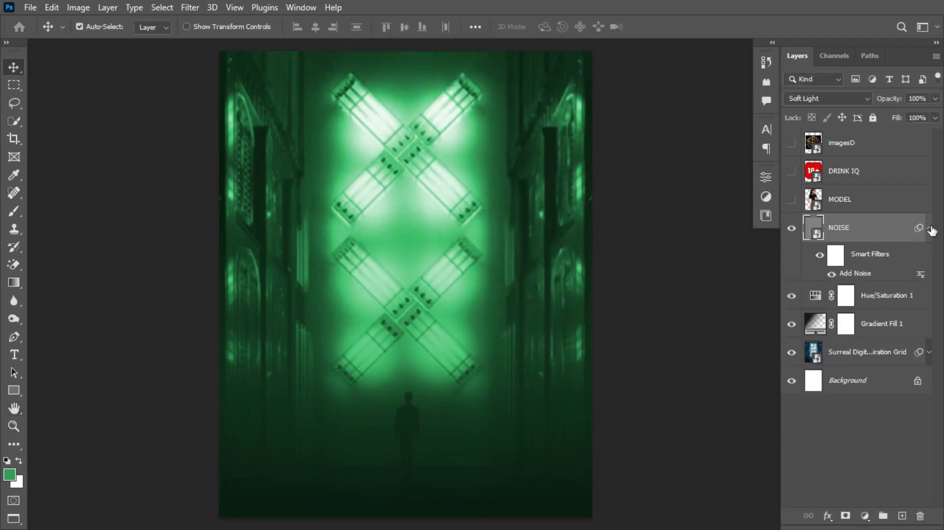
left_click(929, 229)
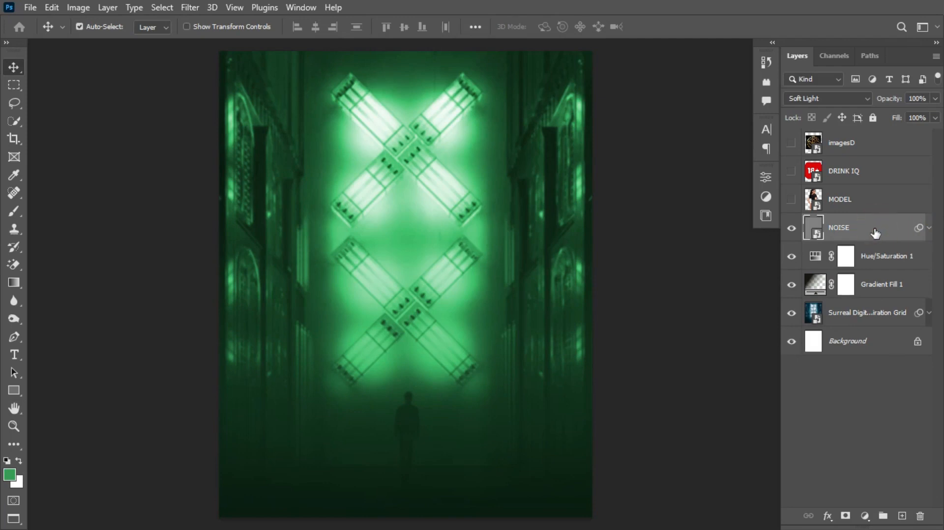
Step: Group the layers from NOISE down to the corridor image and name the group BG
left_click(878, 317, "shift")
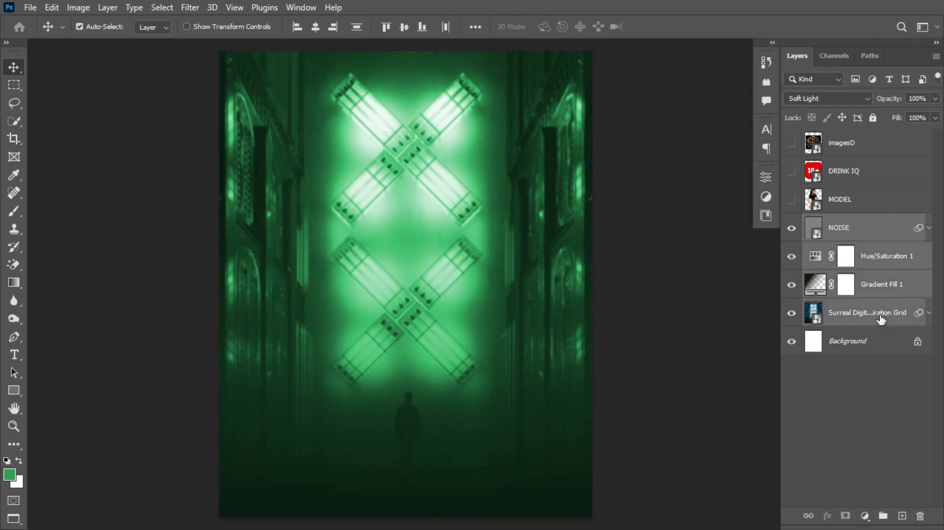
key("ctrl+g")
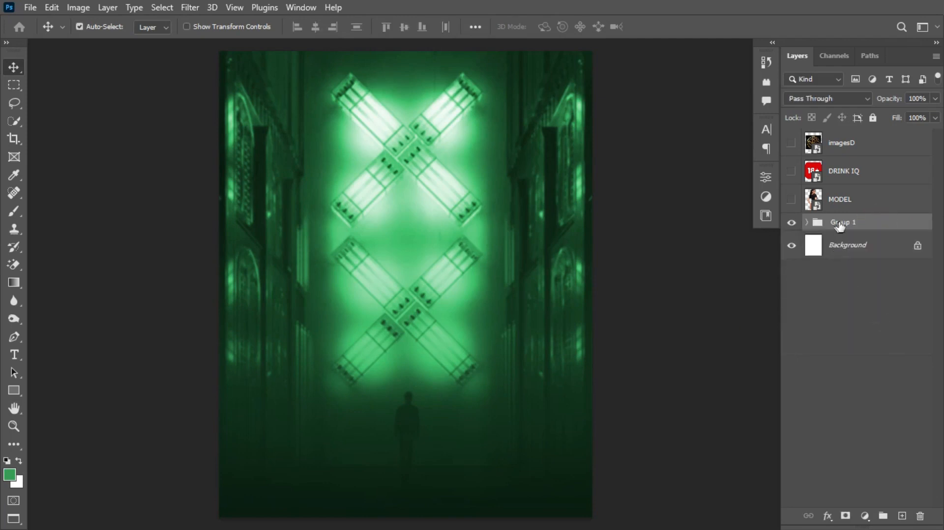
double_click(842, 224)
type("BG")
key("Return")
Step: Show the MODEL layer and convert it to a smart object
left_click(791, 200)
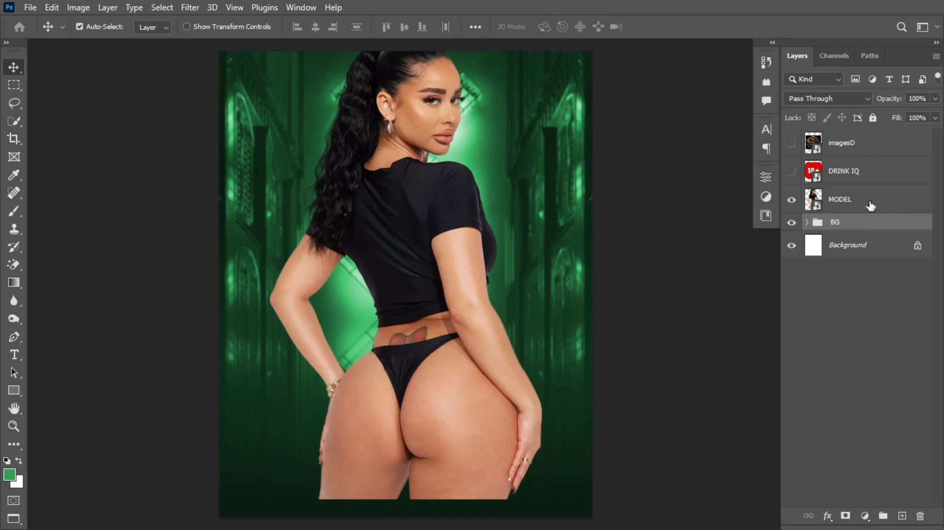
left_click(865, 203)
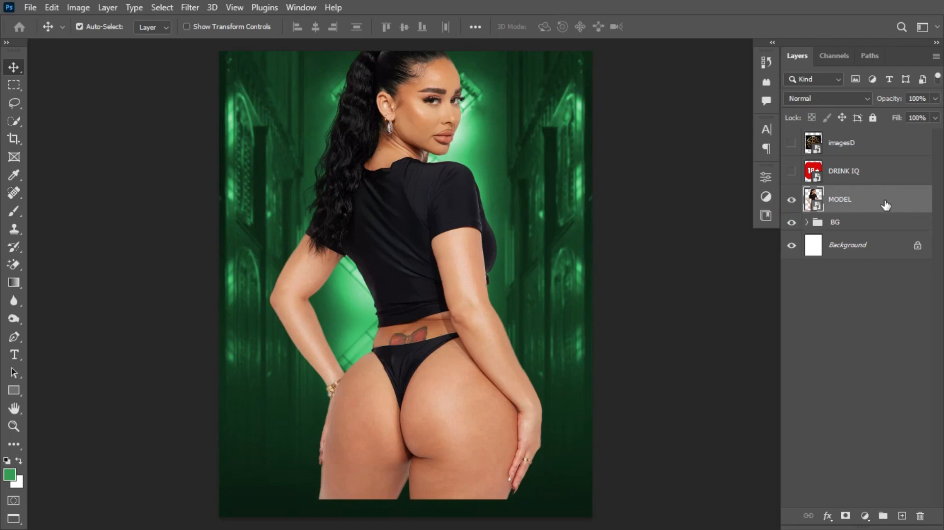
right_click(885, 201)
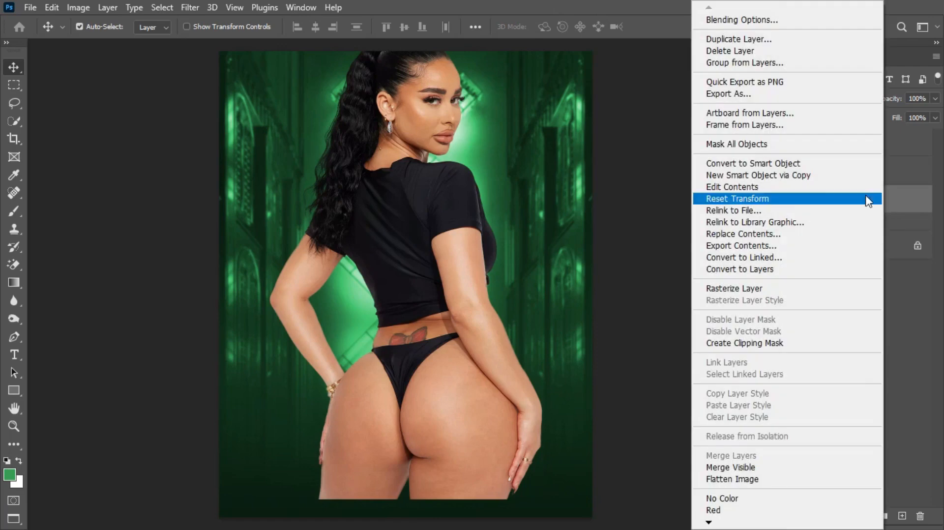
left_click(816, 161)
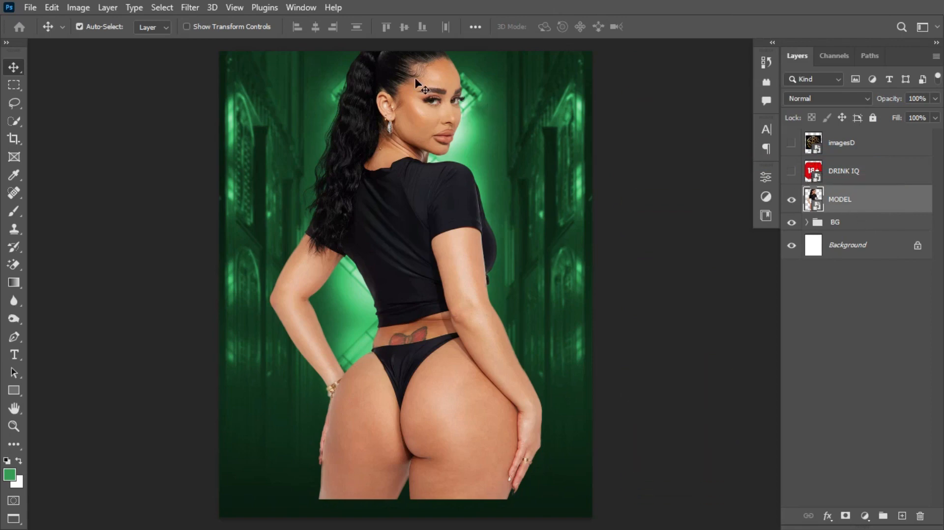
Step: In the MODEL layer's Camera Raw Filter, set Exposure +0.10, Contrast -14, Highlights -49, Shadows -35, Whites +14 and Blacks +2
left_click(189, 8)
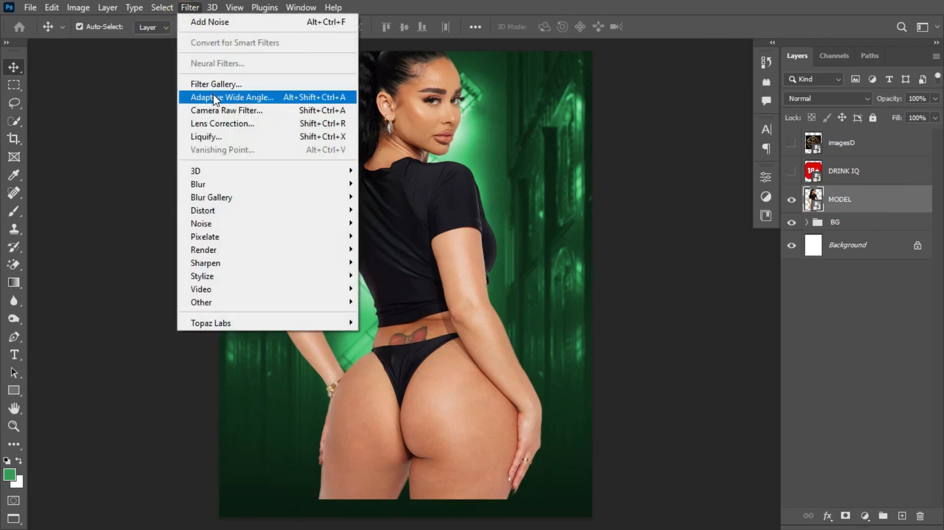
left_click(222, 111)
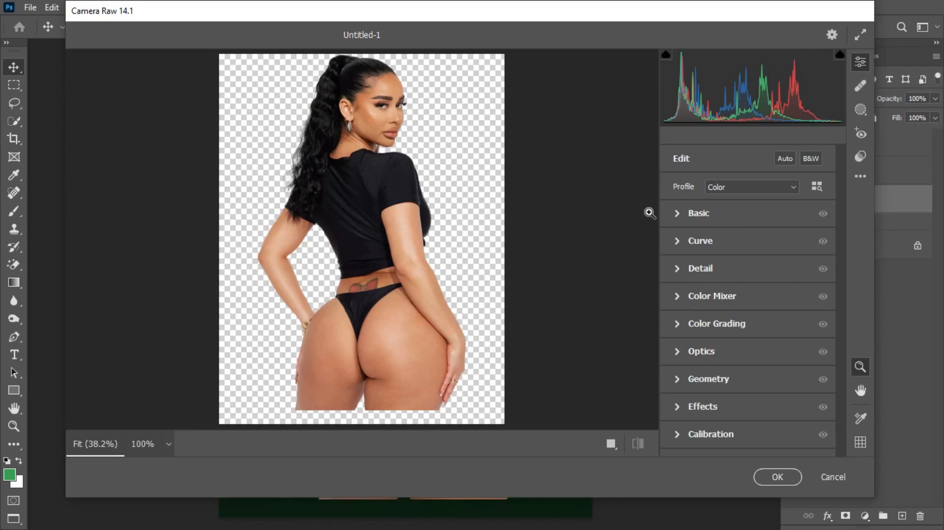
left_click(676, 214)
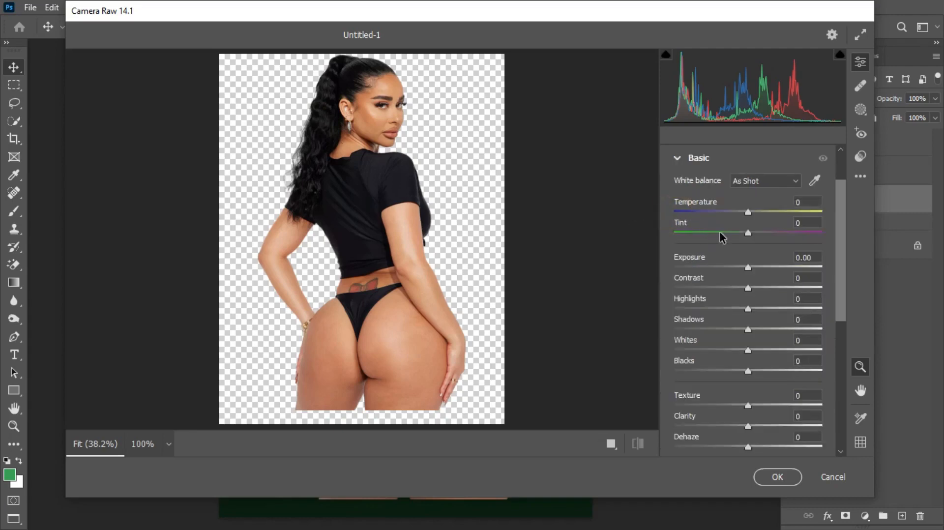
left_click_drag(748, 267, 750, 267)
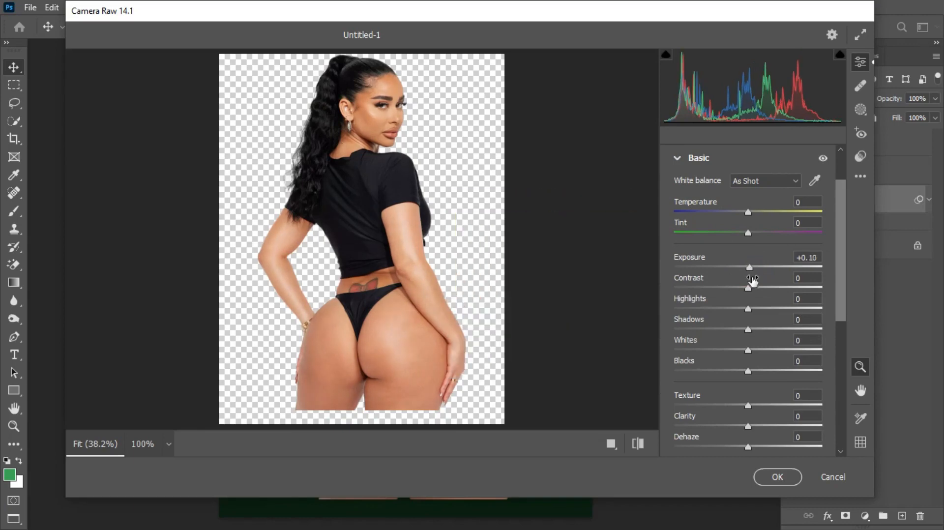
left_click_drag(746, 288, 736, 289)
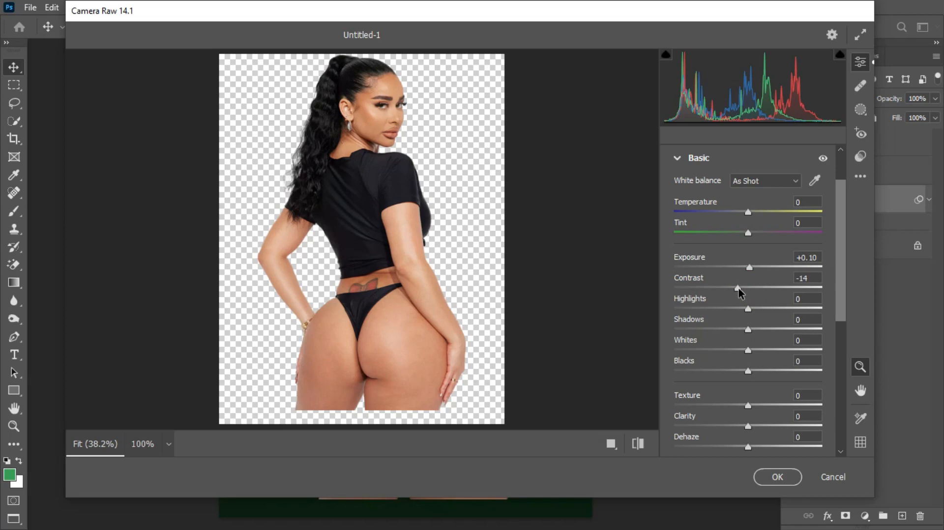
left_click_drag(747, 309, 712, 311)
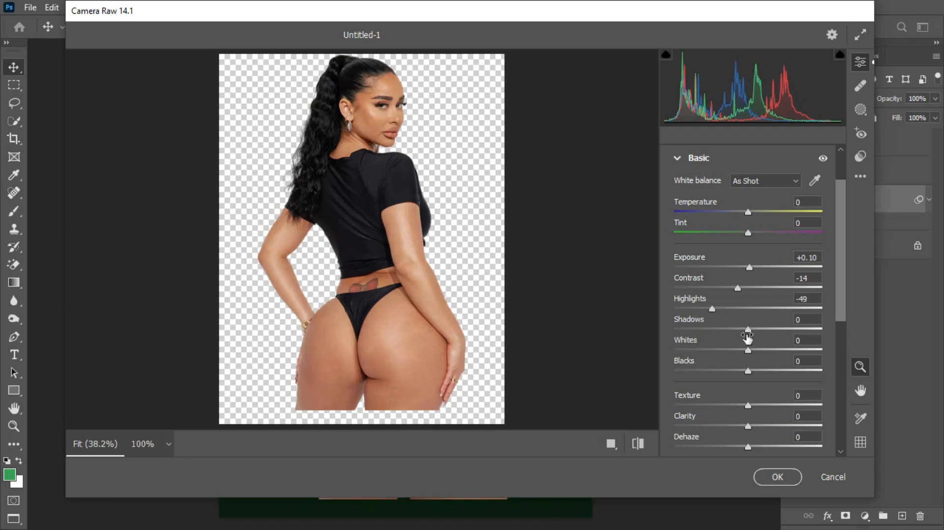
left_click_drag(747, 330, 721, 331)
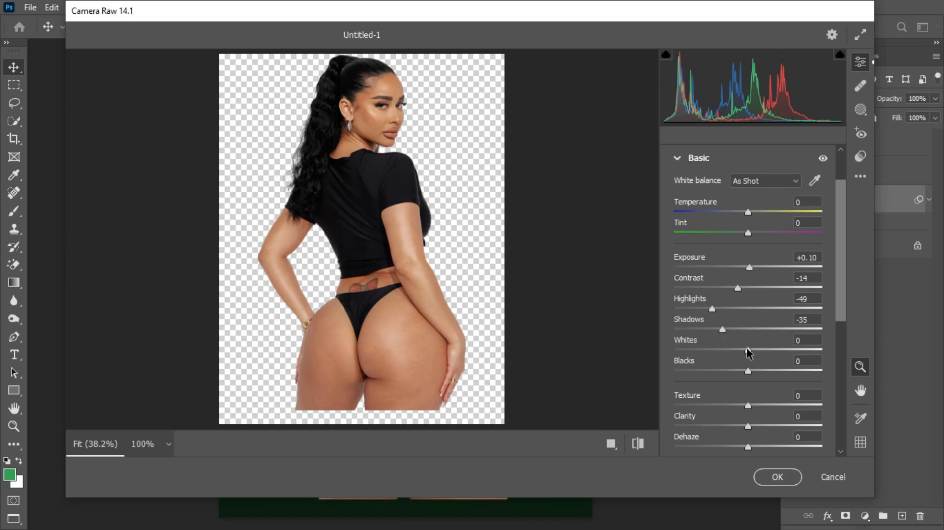
left_click_drag(748, 351, 760, 352)
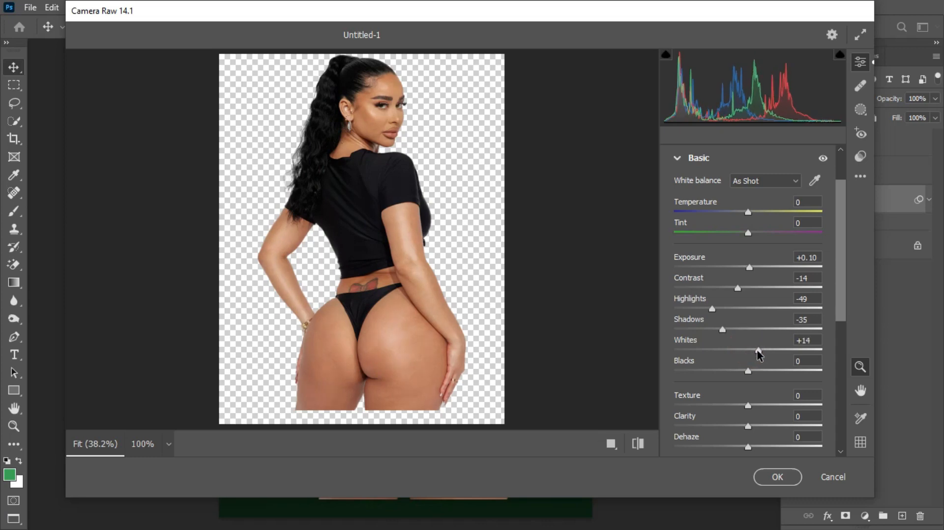
left_click_drag(748, 371, 751, 370)
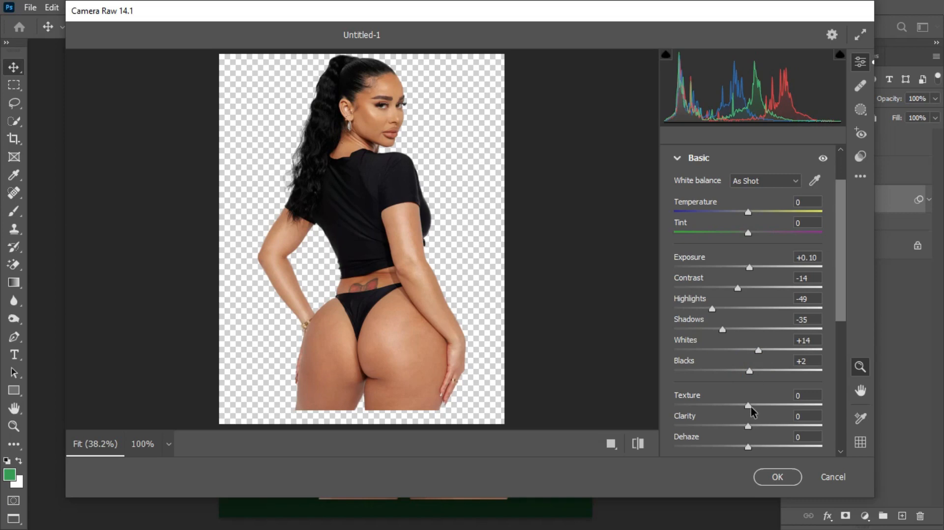
Step: Set the model's Texture to +5, Clarity to +13 and Saturation to -5, and collapse the Basic adjustments
left_click_drag(748, 405, 752, 405)
left_click_drag(747, 426, 757, 430)
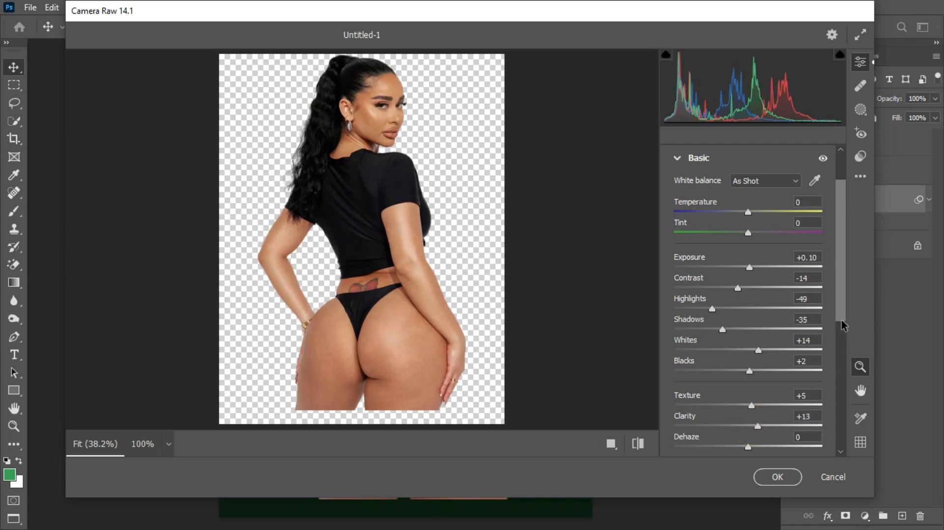
left_click_drag(841, 321, 841, 355)
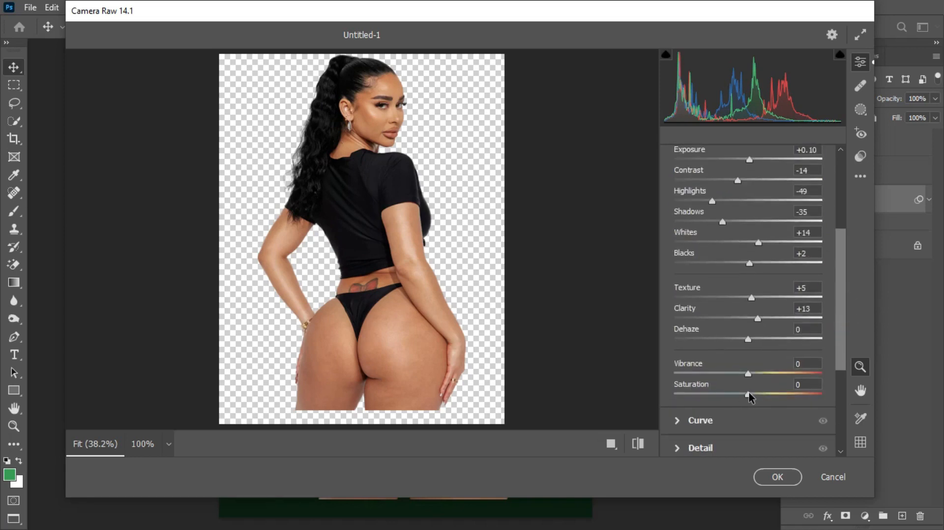
left_click_drag(748, 393, 745, 392)
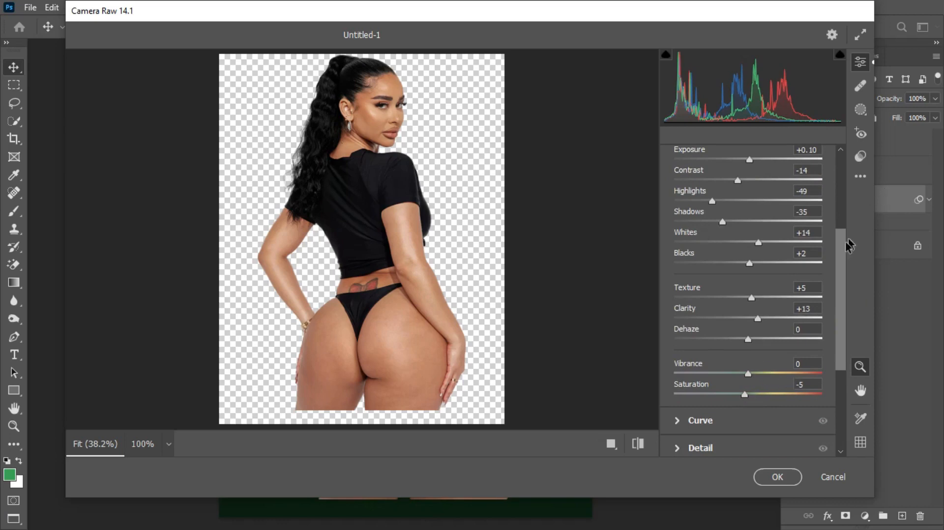
left_click_drag(841, 245, 846, 181)
left_click(679, 170)
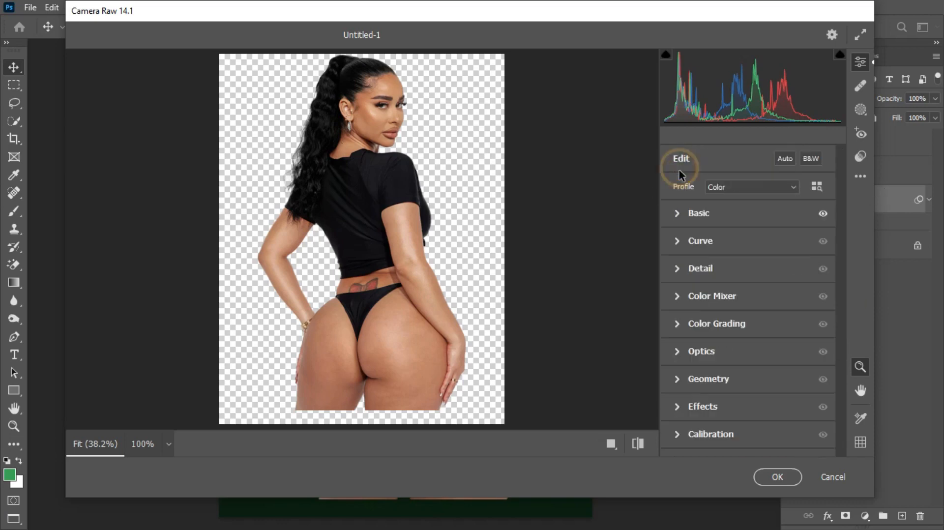
Step: Set the model's Sharpening to 34, apply the Camera Raw Filter and collapse the layer's smart filter list
left_click(675, 270)
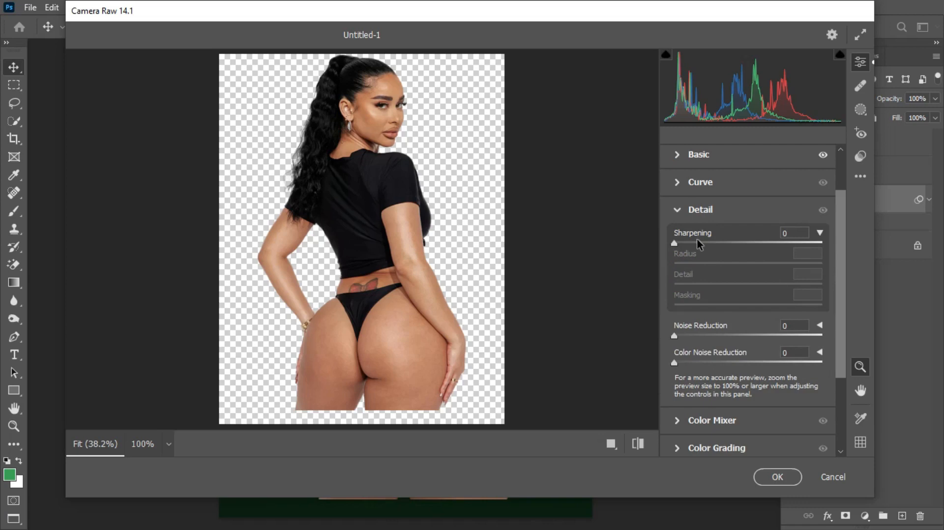
left_click_drag(681, 241, 703, 247)
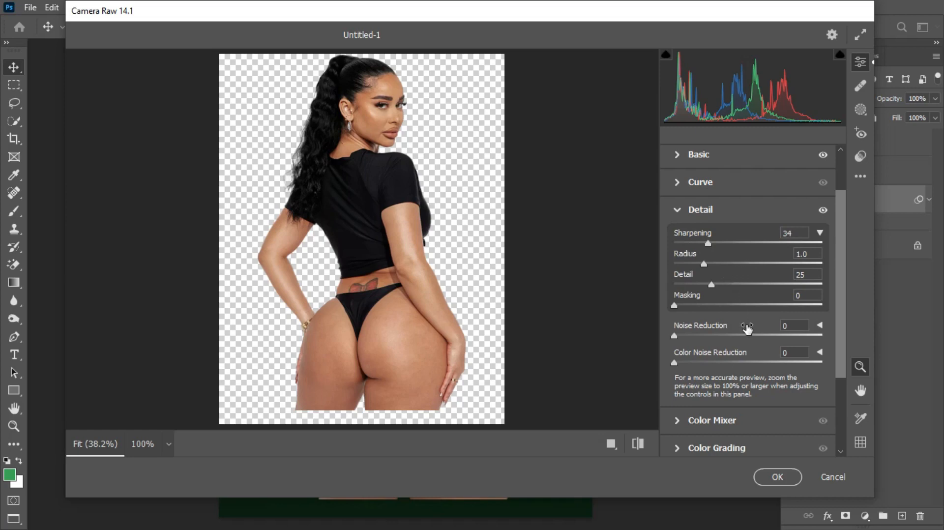
left_click(776, 481)
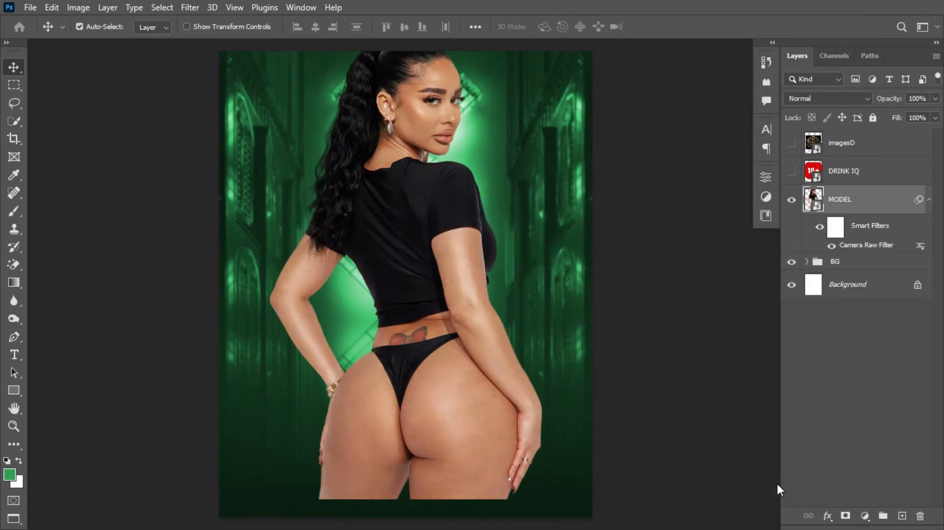
left_click(929, 200)
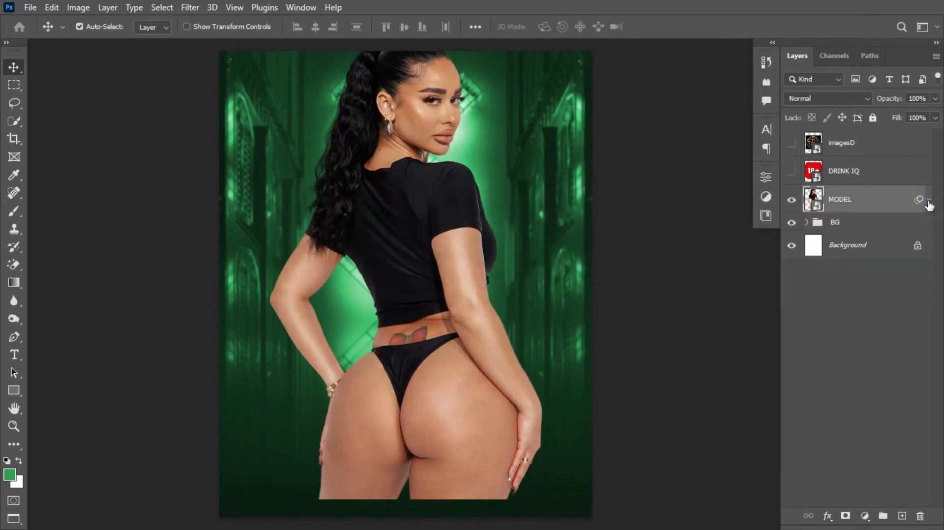
Step: Duplicate the MODEL layer
key("ctrl+j")
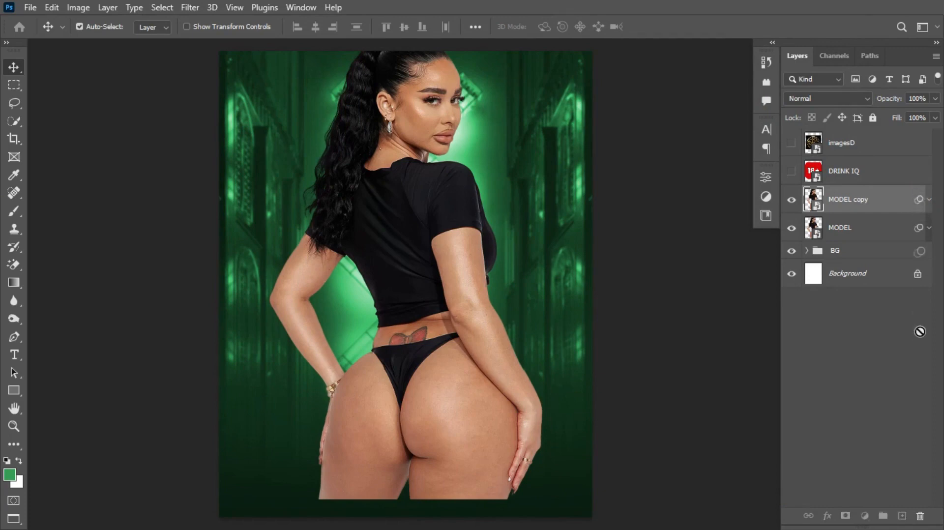
Step: Remove the smart filters from the MODEL copy layer and apply a High Pass filter with a 1.4-pixel radius
left_click_drag(921, 502, 920, 516)
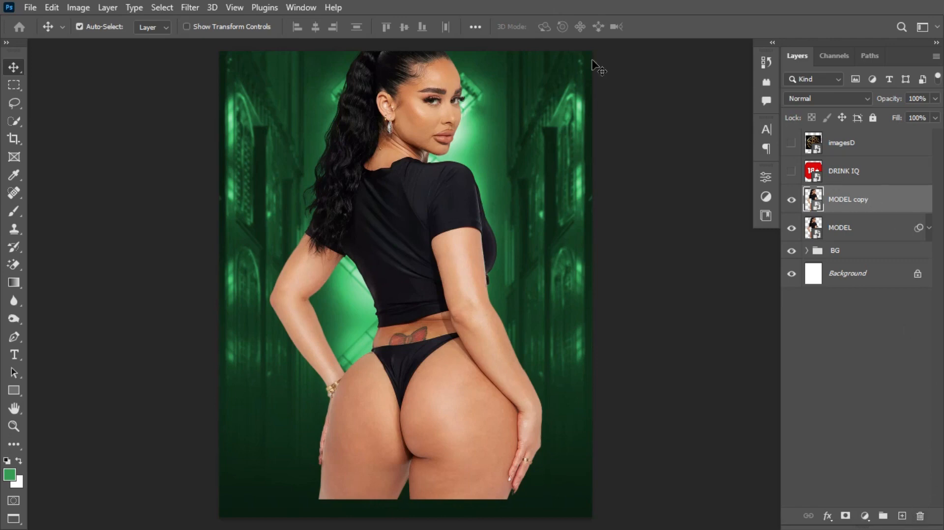
left_click(190, 7)
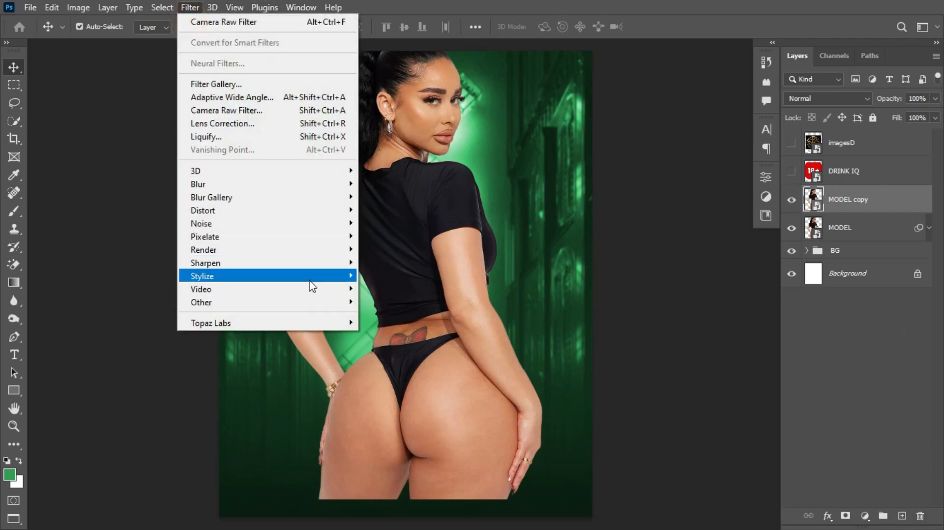
mouse_move(351, 302)
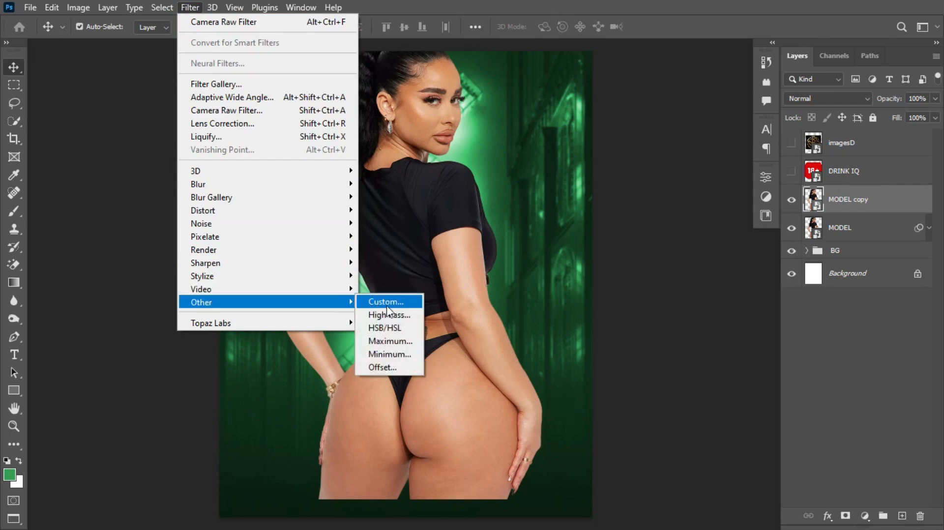
left_click(402, 317)
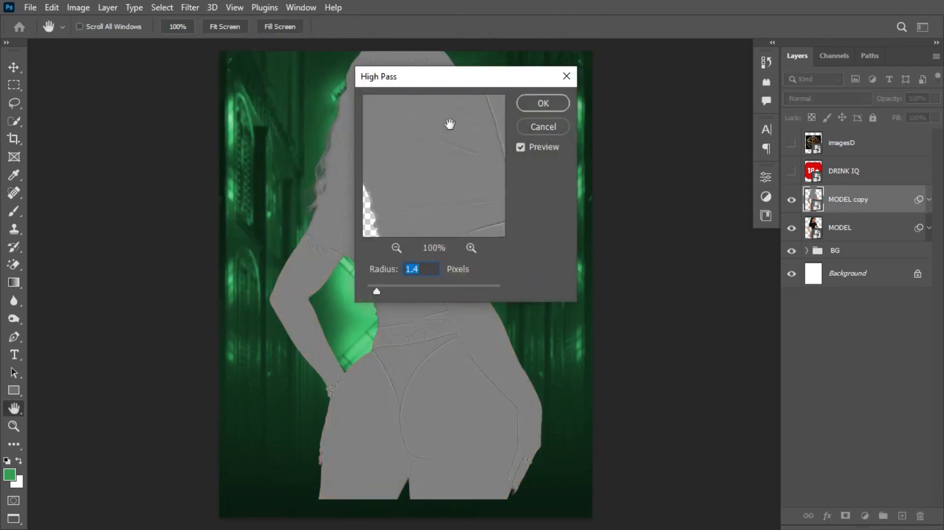
left_click_drag(494, 85, 599, 84)
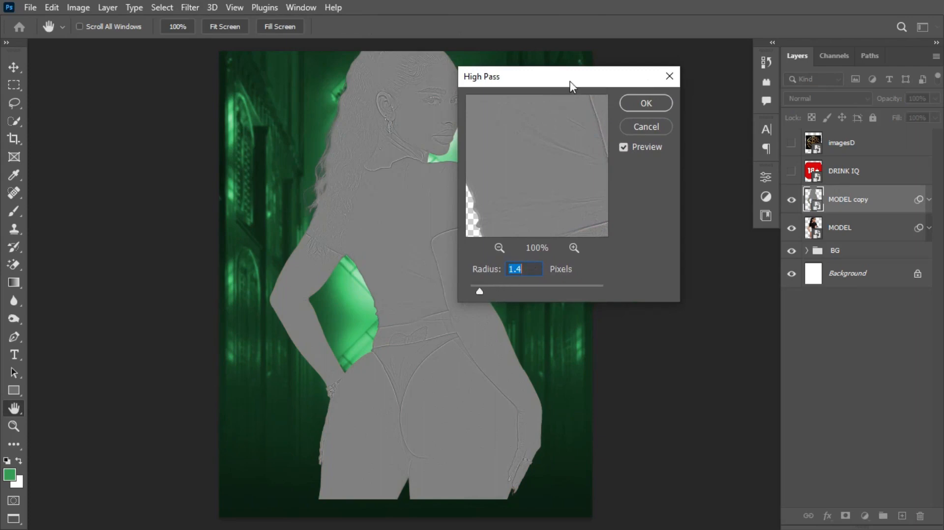
left_click_drag(570, 81, 600, 79)
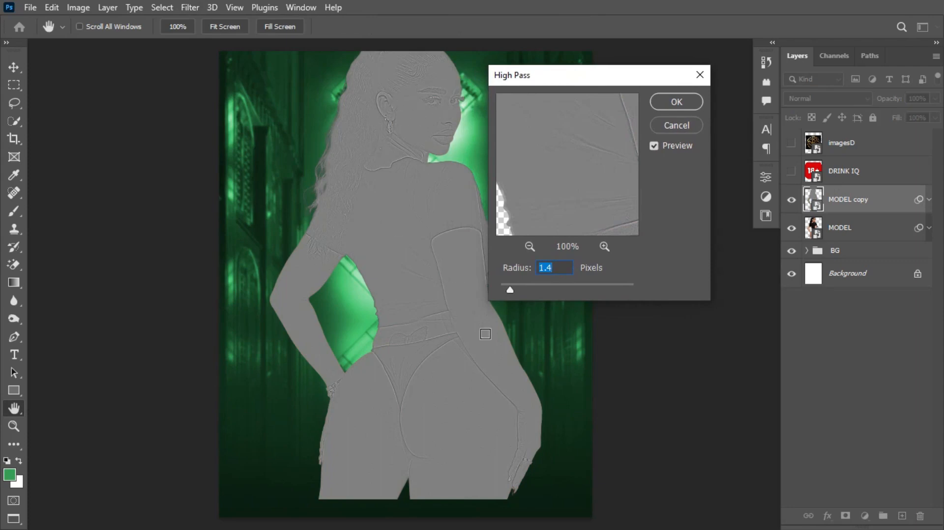
left_click(694, 98)
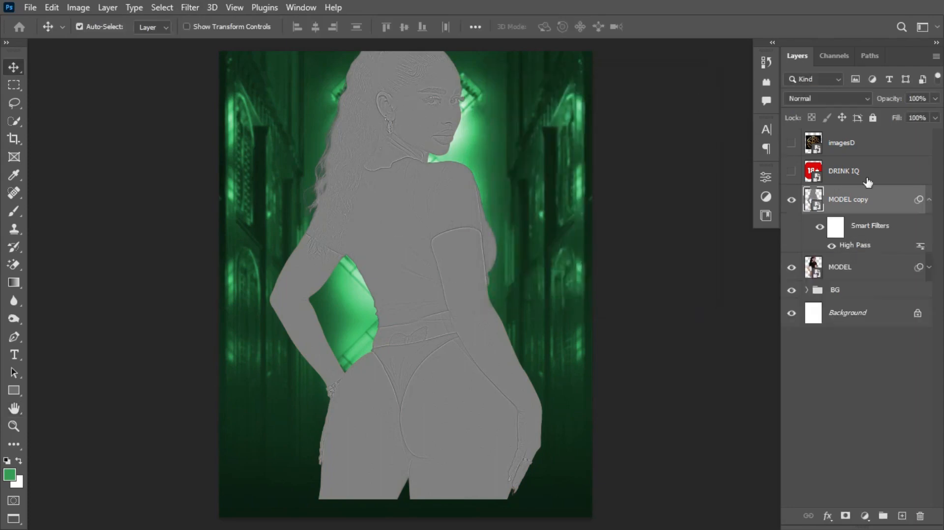
left_click(929, 199)
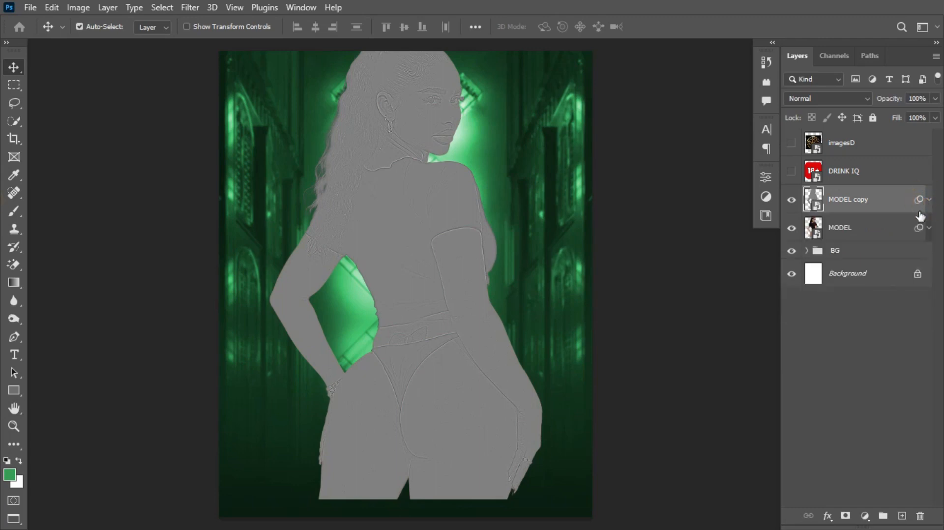
Step: Clip the MODEL copy layer to the MODEL layer and set its blend mode to Hard Light
left_click_drag(919, 210, 869, 209)
left_click(850, 210, "alt")
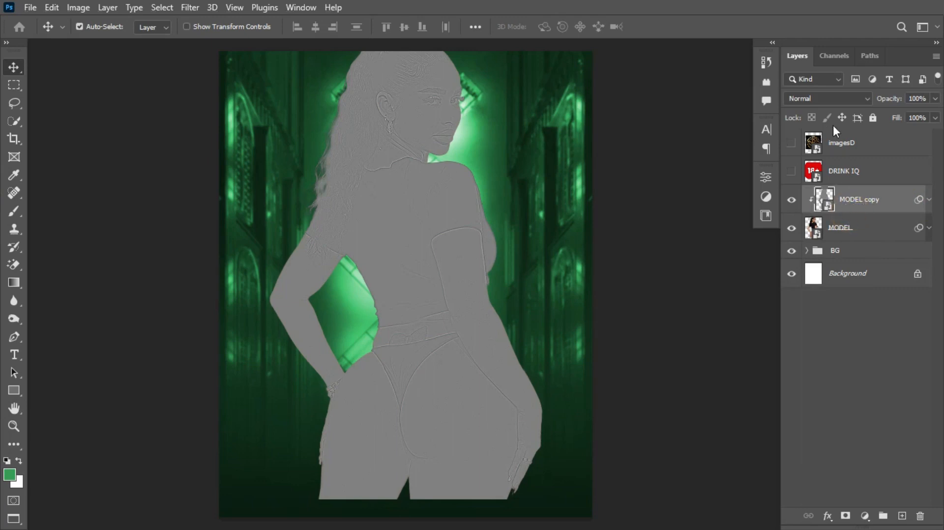
left_click(850, 98)
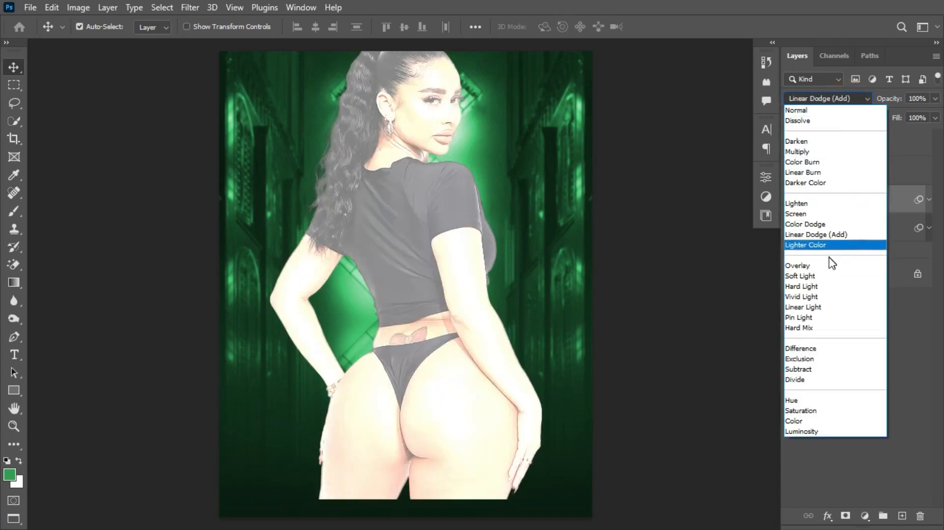
left_click(824, 287)
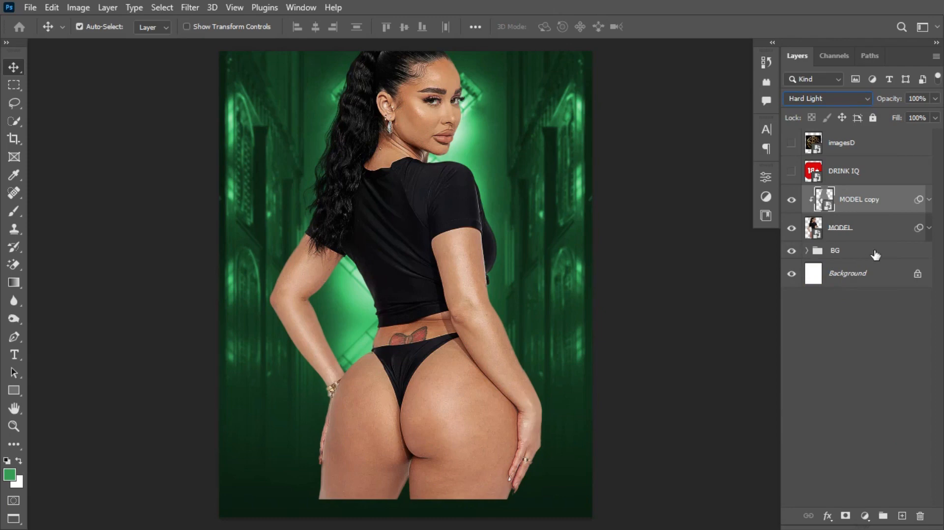
Step: Add a Curves adjustment clipped to the model, anchoring the highlights and pulling the shadows slightly down
left_click(865, 515)
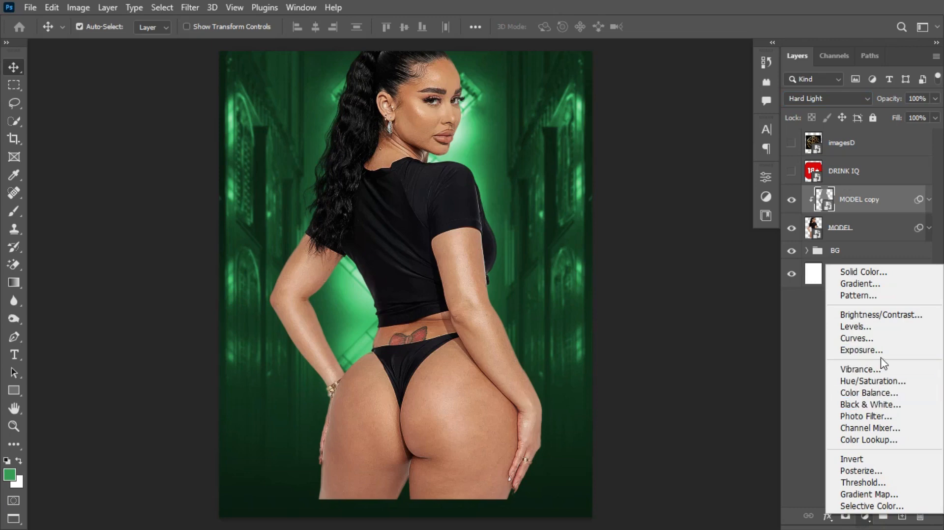
left_click(877, 337)
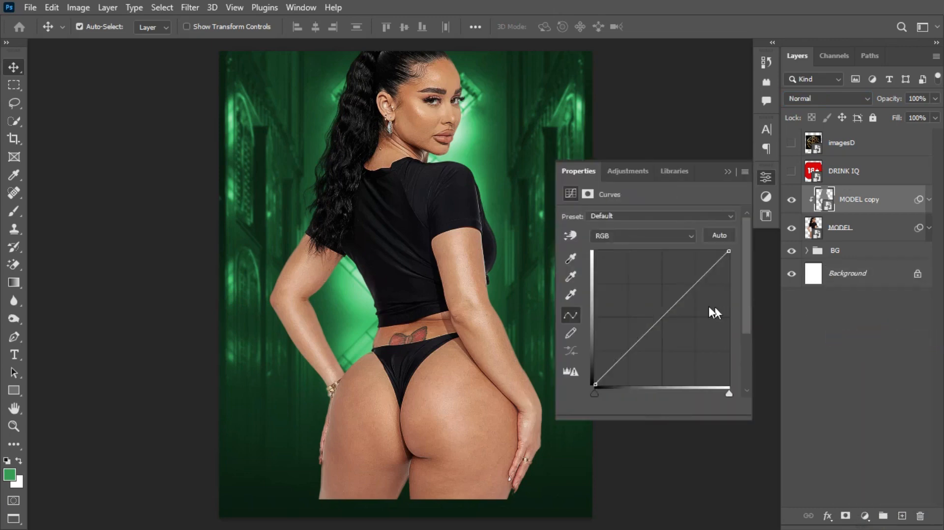
left_click(698, 280)
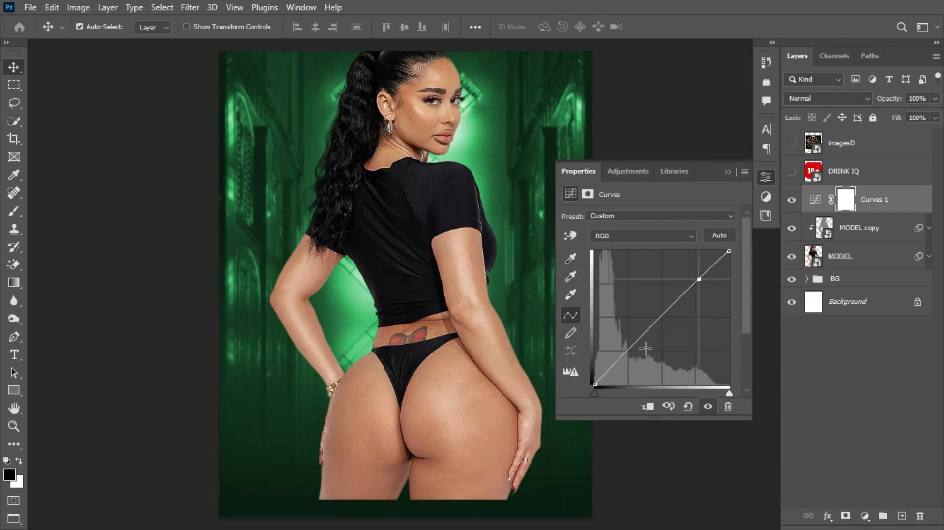
left_click(623, 353)
left_click_drag(623, 353, 630, 358)
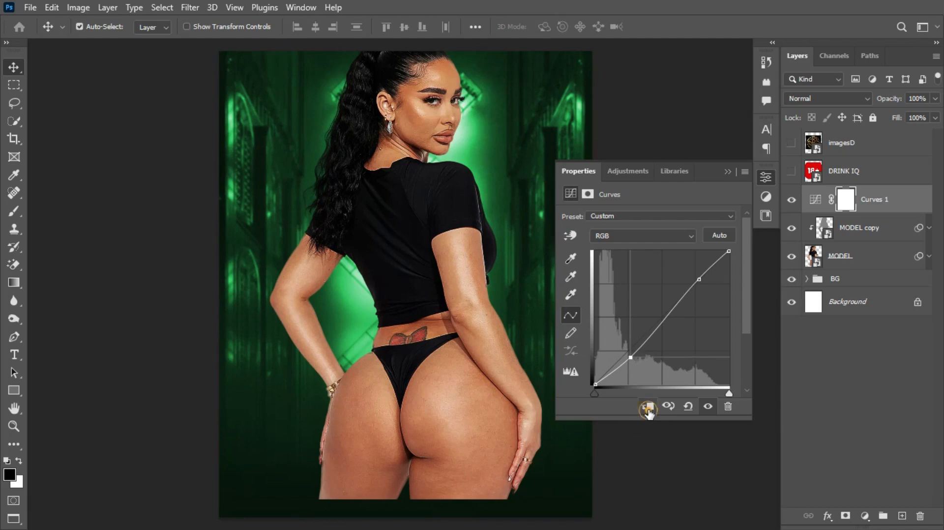
left_click(648, 406)
left_click(632, 360)
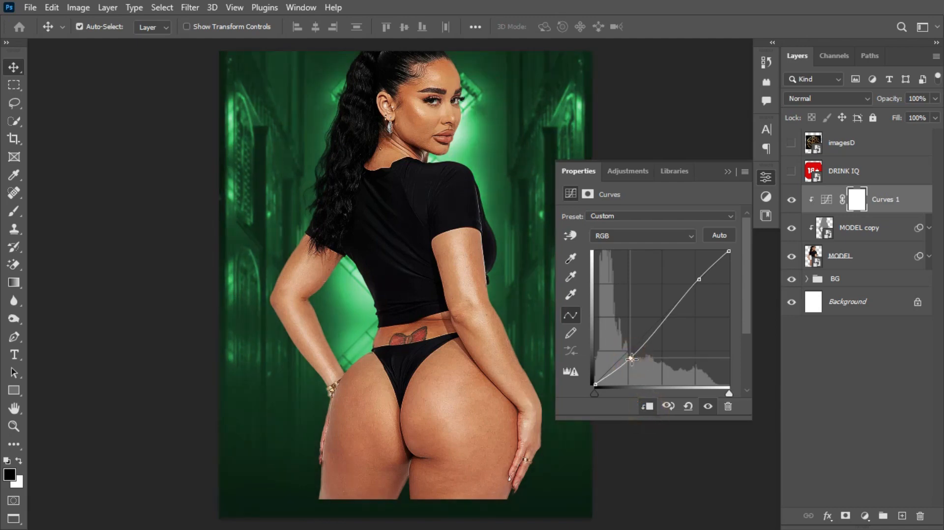
left_click_drag(631, 359, 631, 360)
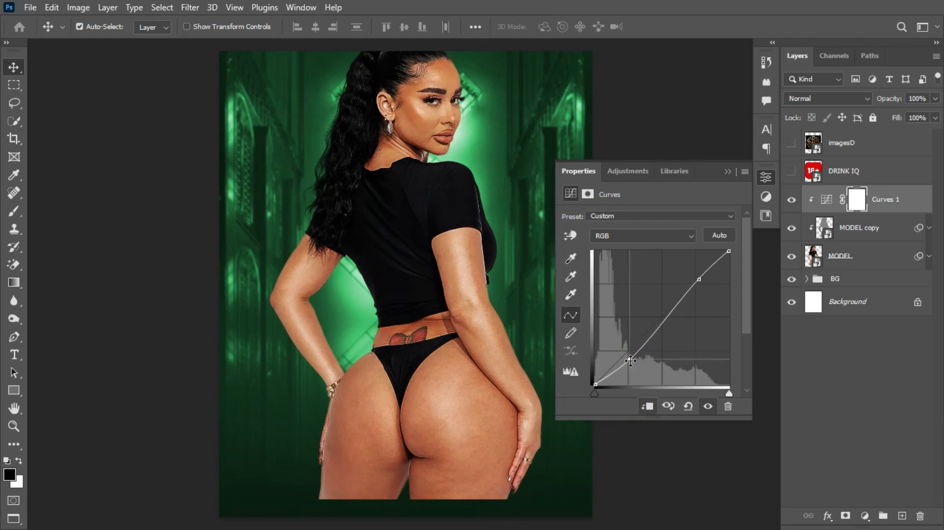
left_click(726, 173)
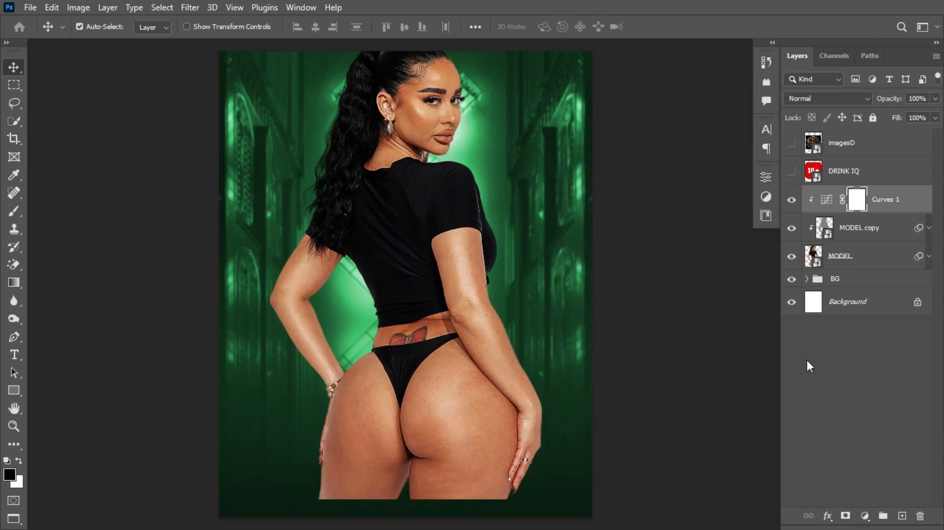
Step: Add a Levels adjustment clipped to the model with midtones 1.03 and white input 238, and compare before and after
left_click(865, 516)
left_click(876, 332)
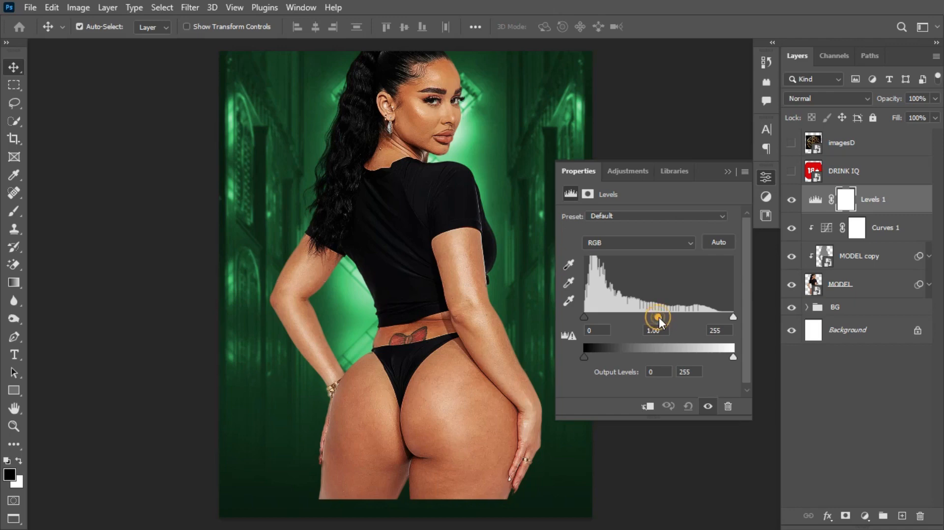
left_click_drag(659, 317, 657, 317)
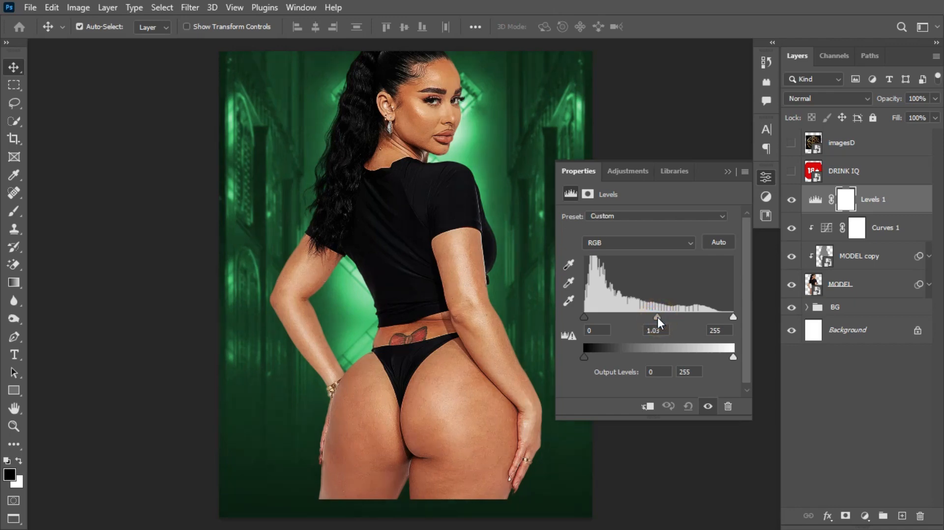
left_click(647, 406)
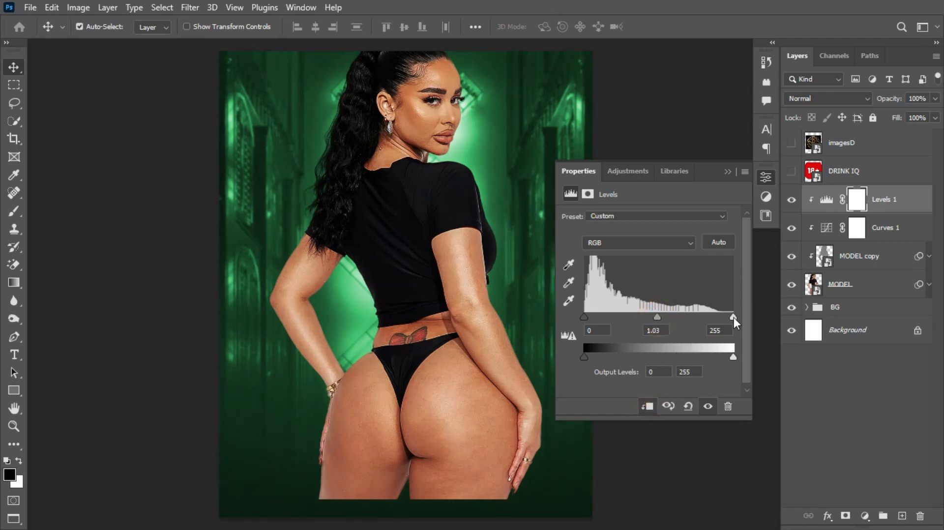
left_click_drag(734, 317, 723, 318)
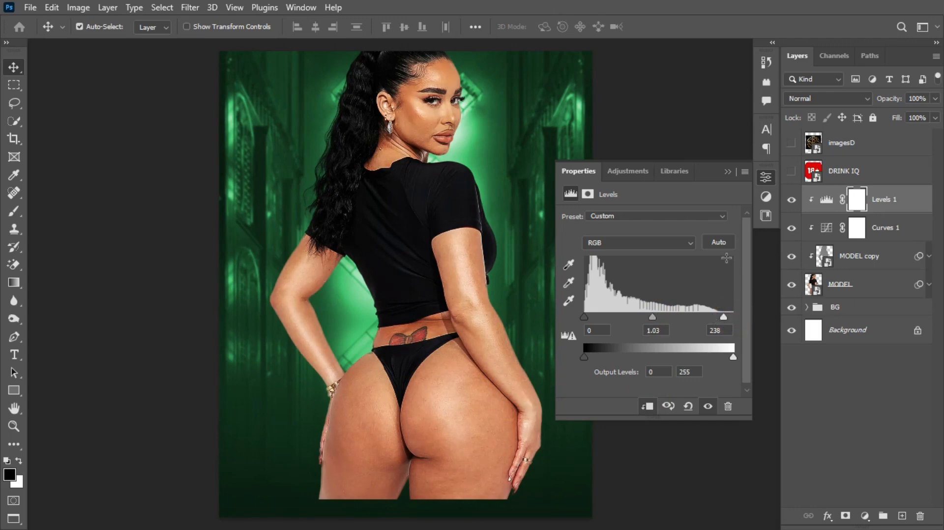
left_click(729, 172)
left_click(792, 200)
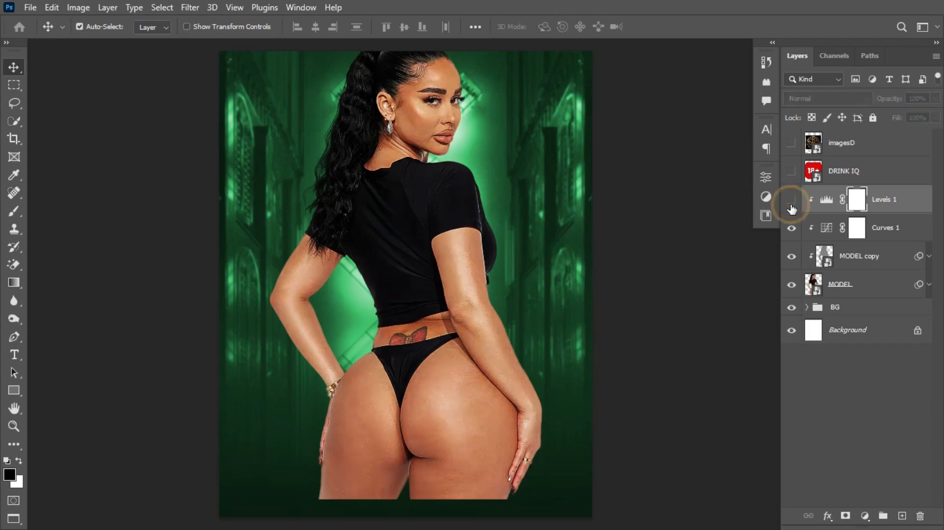
left_click(791, 200)
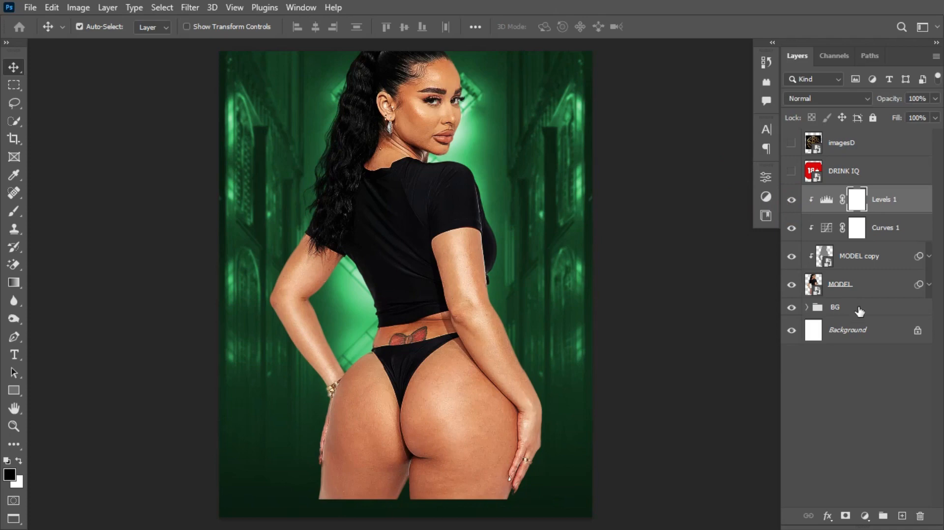
Step: Add a Hue/Saturation adjustment clipped to the model with Saturation -7, and compare before and after
left_click(865, 515)
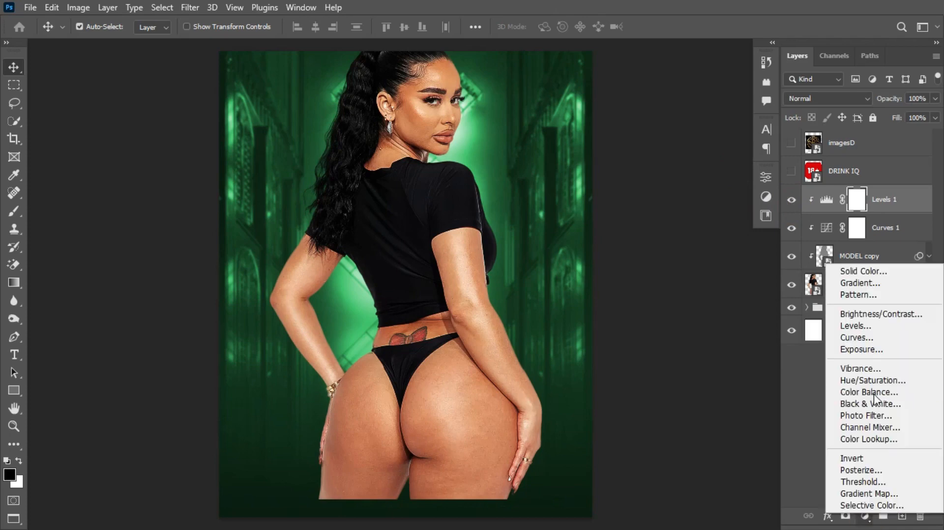
left_click(882, 380)
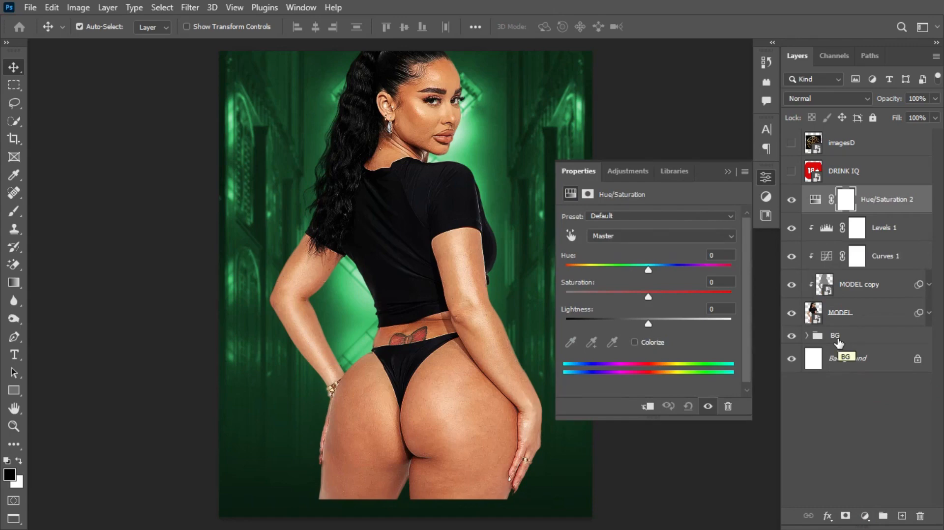
left_click(652, 407)
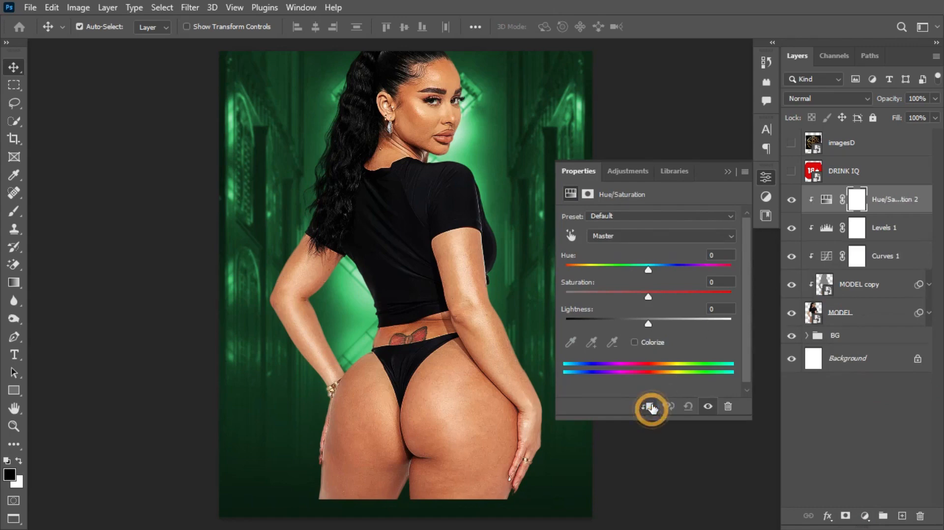
left_click_drag(648, 298, 642, 299)
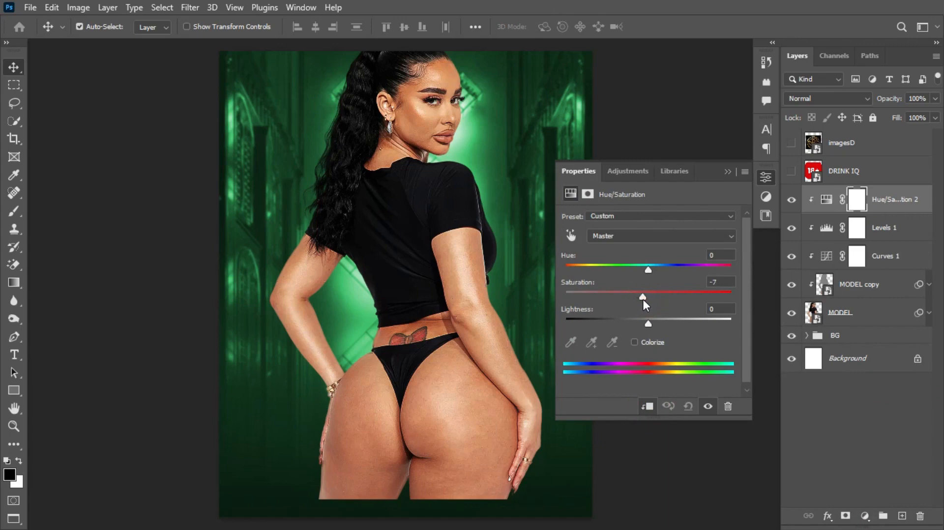
left_click(727, 171)
left_click(791, 200)
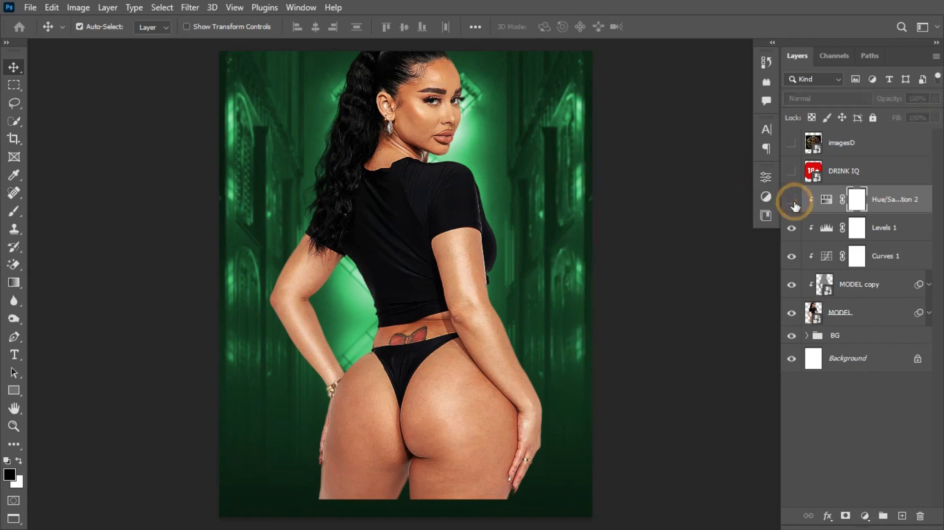
left_click(791, 200)
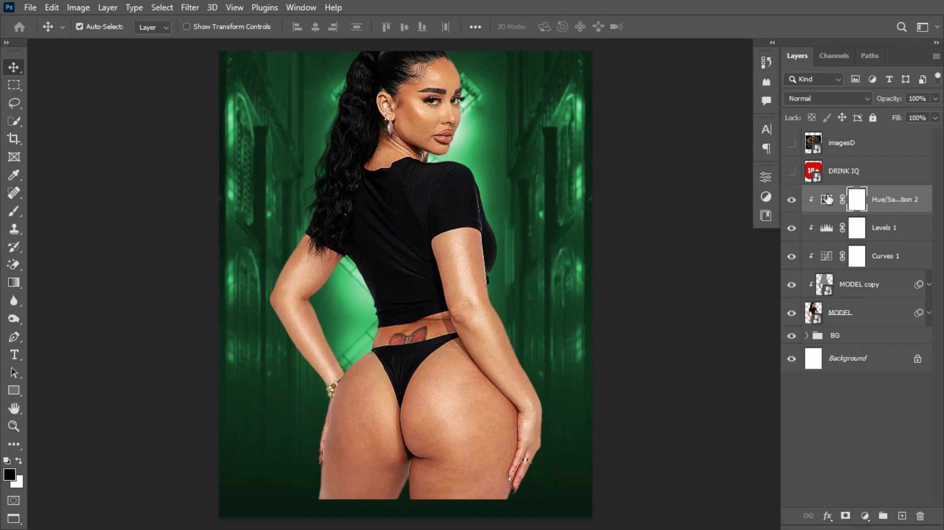
Step: Group the MODEL layer with its copy and clipped adjustments, and name the group MODEL
left_click(923, 203)
left_click(881, 311, "shift")
key("ctrl+g")
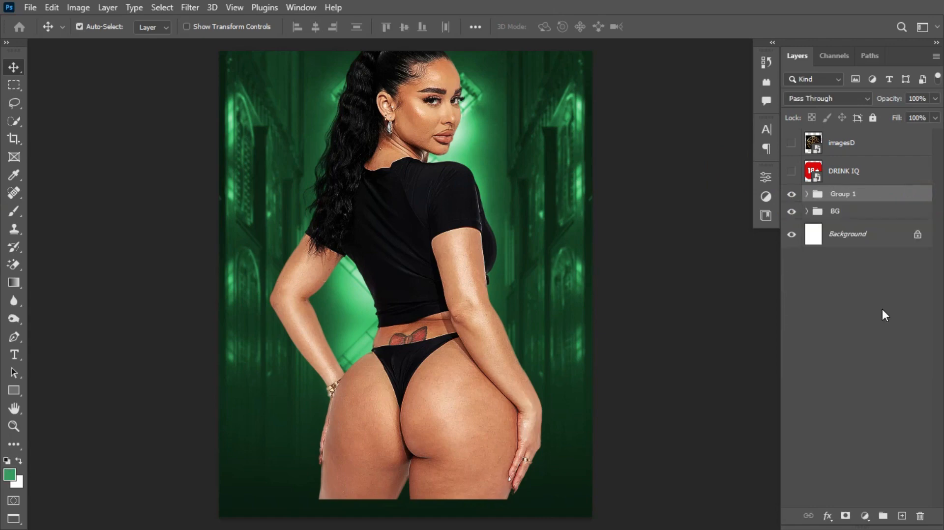
double_click(843, 193)
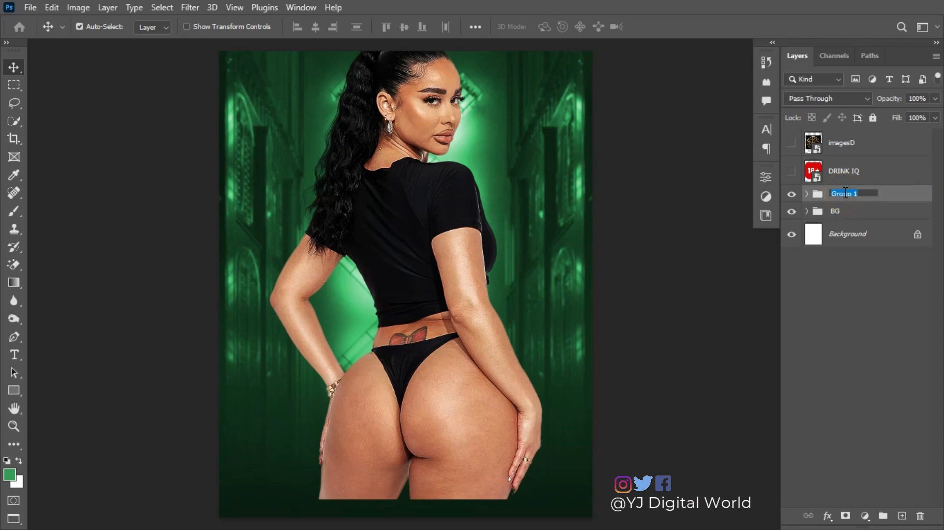
type("MODEL")
key("Return")
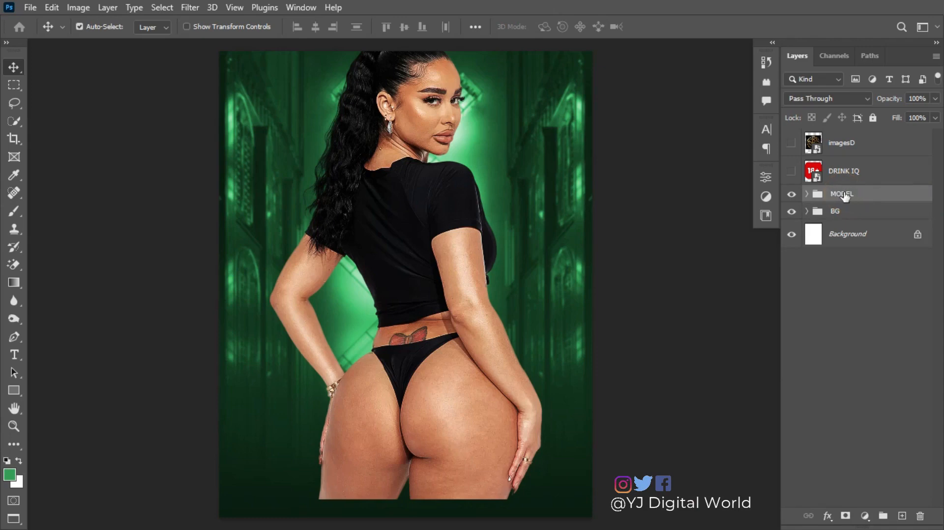
Step: Add a layer mask to the MODEL group and fade out the model's thighs with an unreversed black-to-white linear gradient
left_click(845, 516)
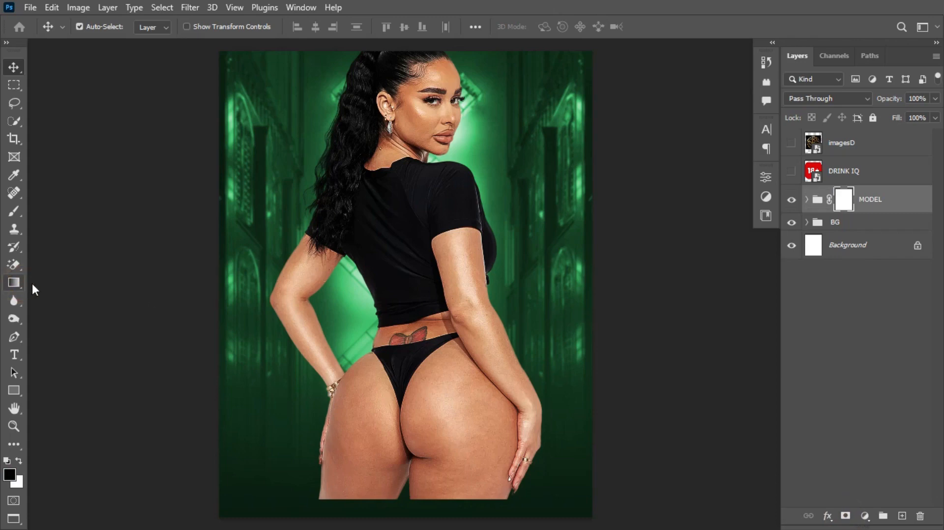
left_click(16, 283)
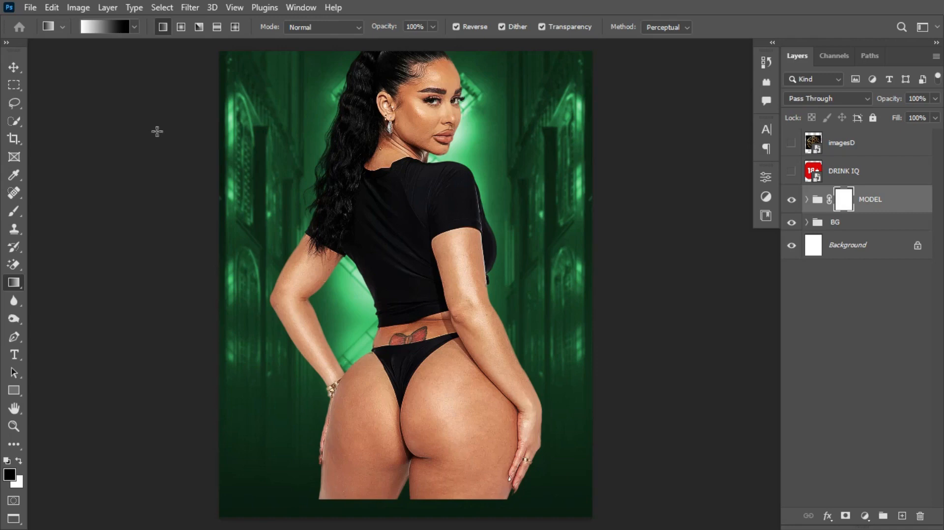
left_click(134, 27)
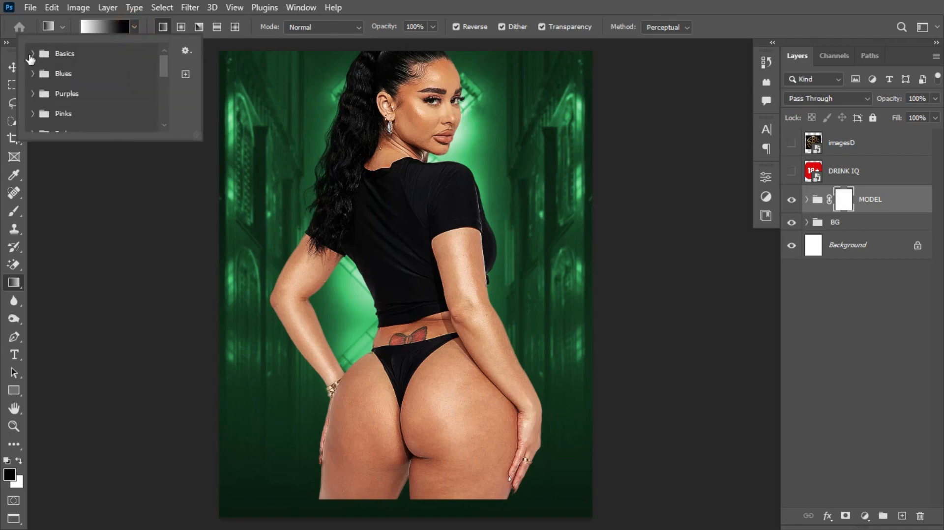
left_click(33, 53)
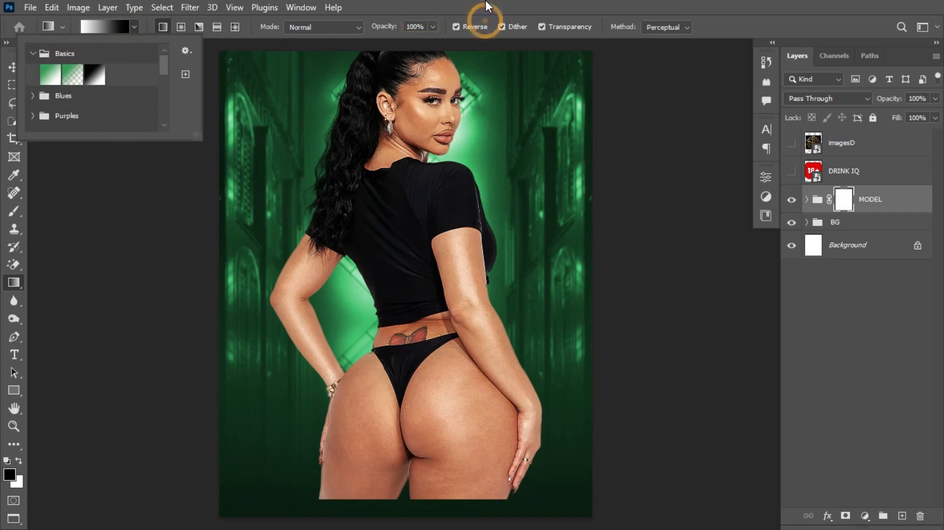
left_click(843, 199)
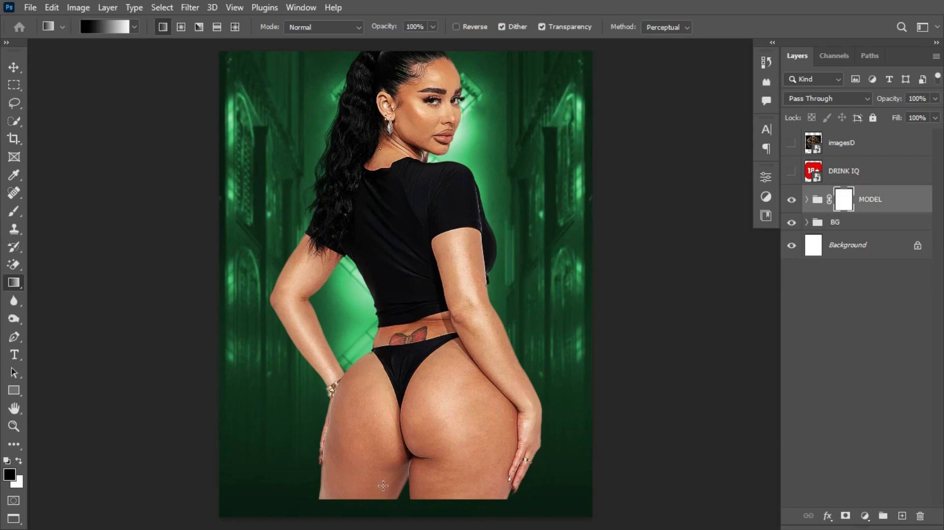
left_click_drag(383, 485, 390, 378)
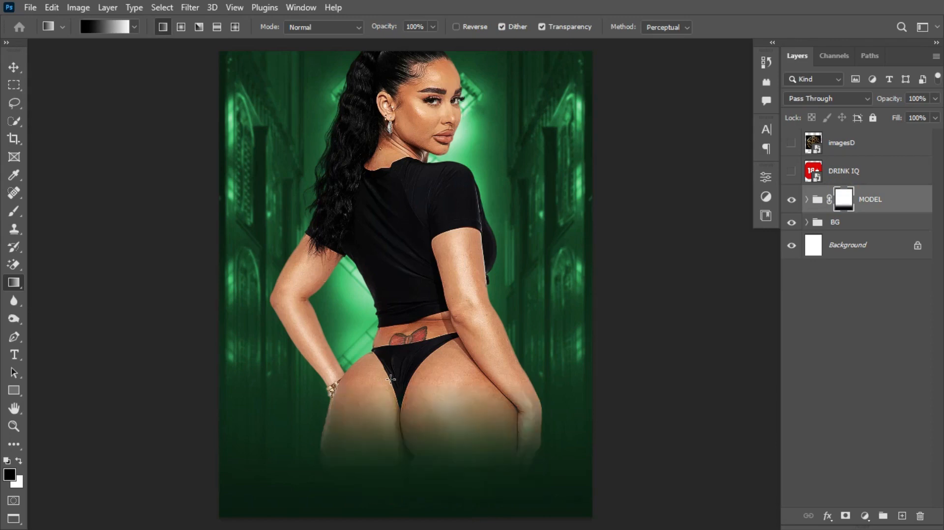
Step: Add a new layer clipped to the MODEL group and set up a Soft Round brush with 11% flow
left_click(901, 515)
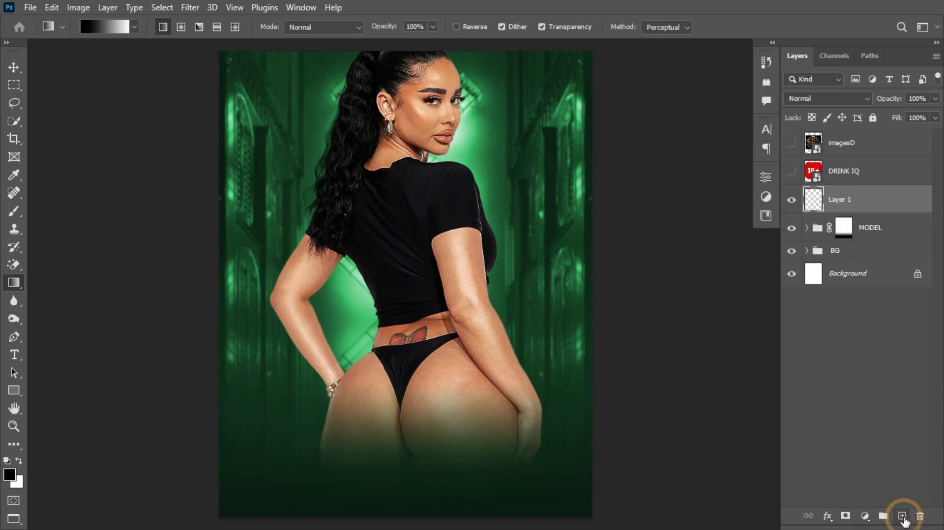
left_click(854, 210, "alt")
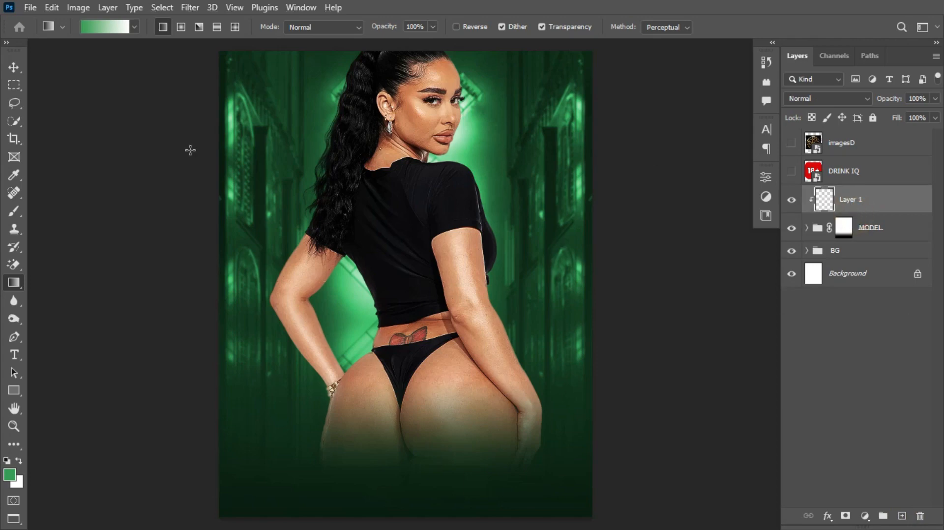
left_click(11, 210)
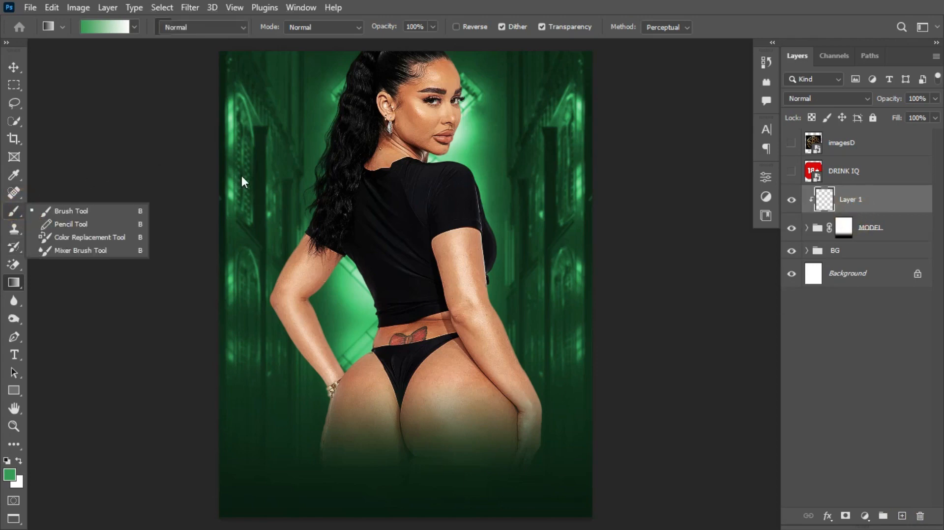
left_click(95, 212)
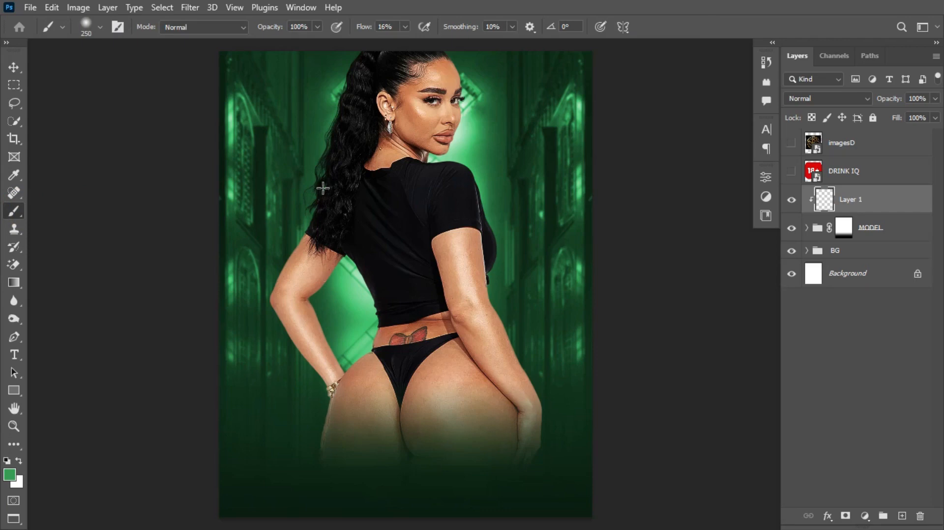
right_click(319, 152)
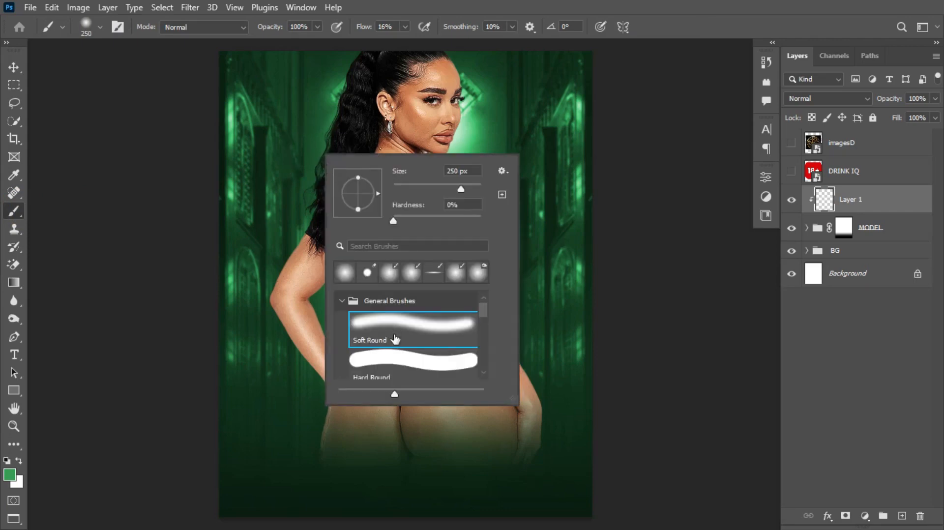
left_click(412, 334)
left_click_drag(370, 29, 365, 29)
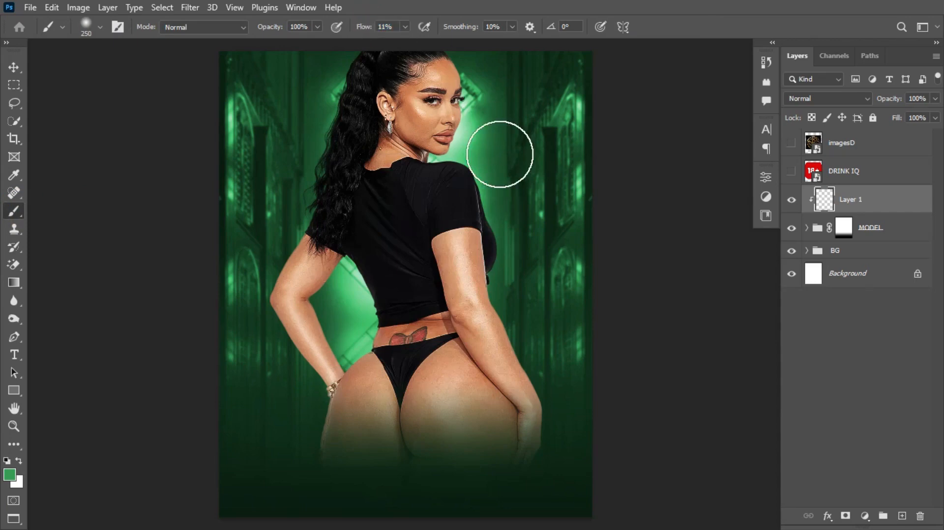
Step: Reduce the brush to 40 px and paint light green sampled from the background glow along the model's face, shoulder and chest edge
key("bracketleft")
key("bracketleft")
key("bracketleft")
key("bracketleft")
key("bracketleft")
key("bracketleft")
key("bracketleft")
key("bracketleft")
key("bracketleft")
key("bracketleft")
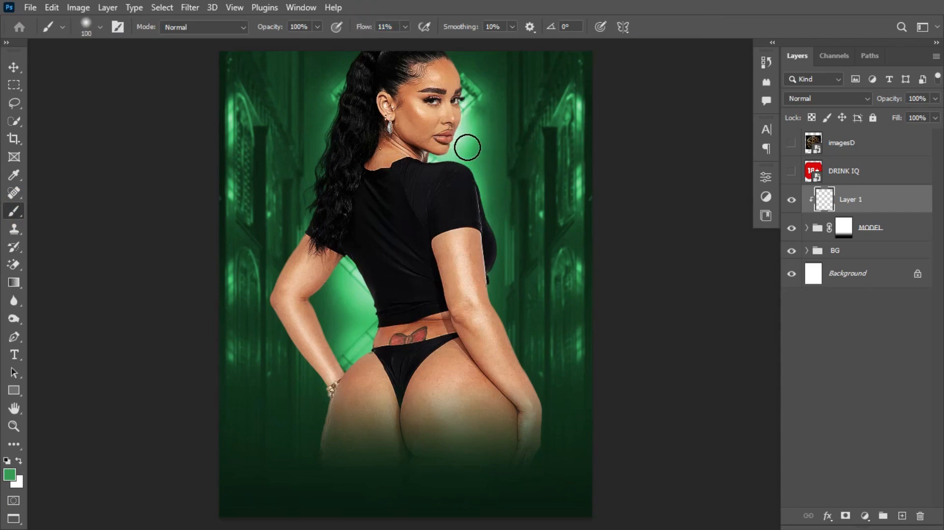
key("bracketleft")
left_click(465, 100, "alt")
left_click_drag(466, 101, 467, 105)
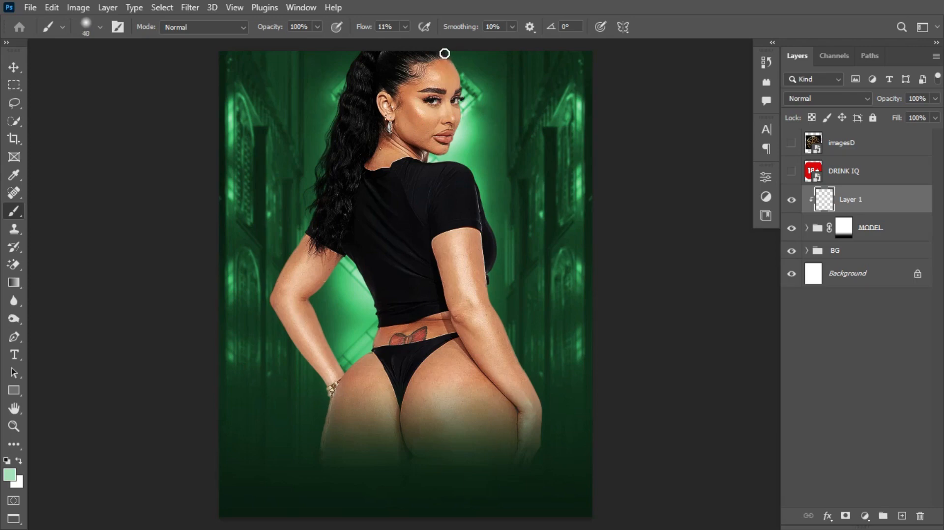
left_click_drag(441, 54, 462, 99)
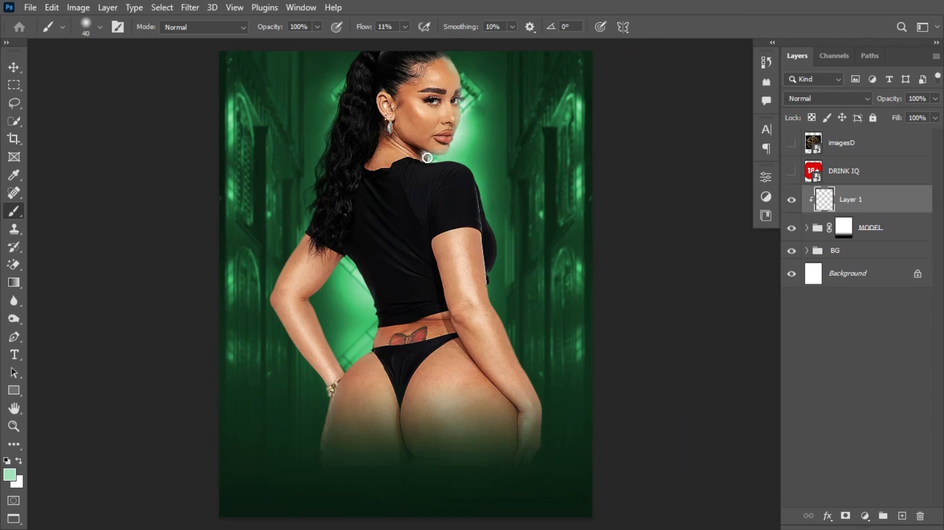
mouse_move(426, 159)
left_mouse_down()
mouse_move(460, 164)
mouse_move(475, 179)
mouse_move(493, 236)
mouse_move(493, 300)
left_mouse_up()
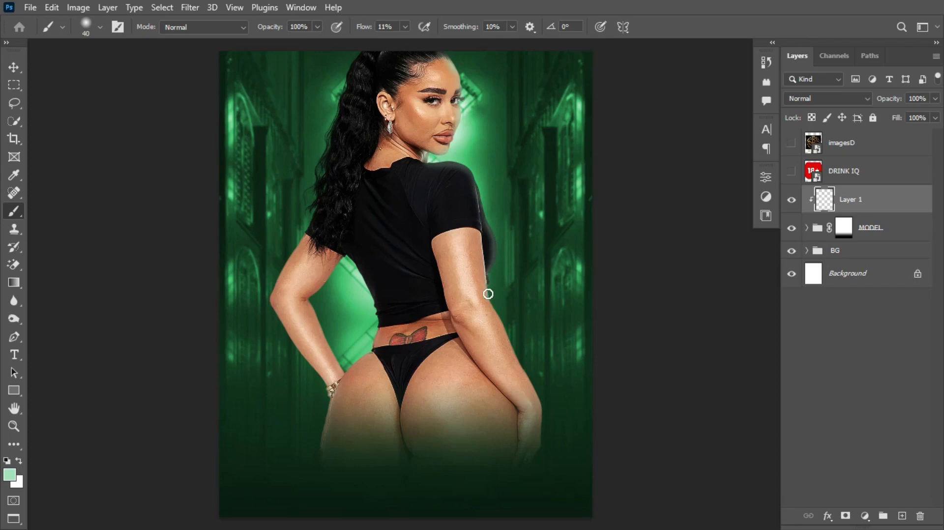
Step: Sample the darker background green beside the elbow and paint it along the outer edge of the forearm and hand nearest the chest
left_click(492, 297, "alt")
left_click(492, 295, "alt")
left_click(493, 295, "alt")
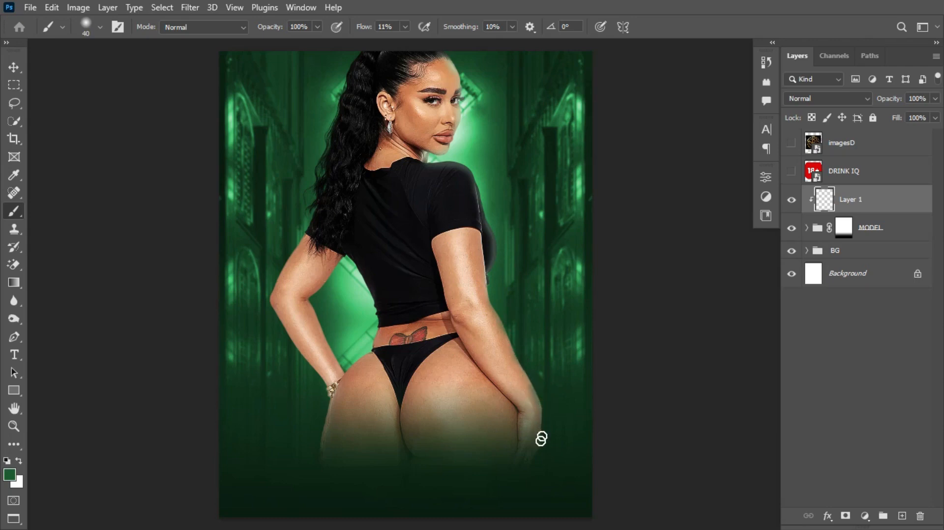
Step: Paint greens sampled from the nearby background along the inner edges of the bent arm, then the hair and outer arm
left_click(347, 256, "alt")
left_click(351, 262, "alt")
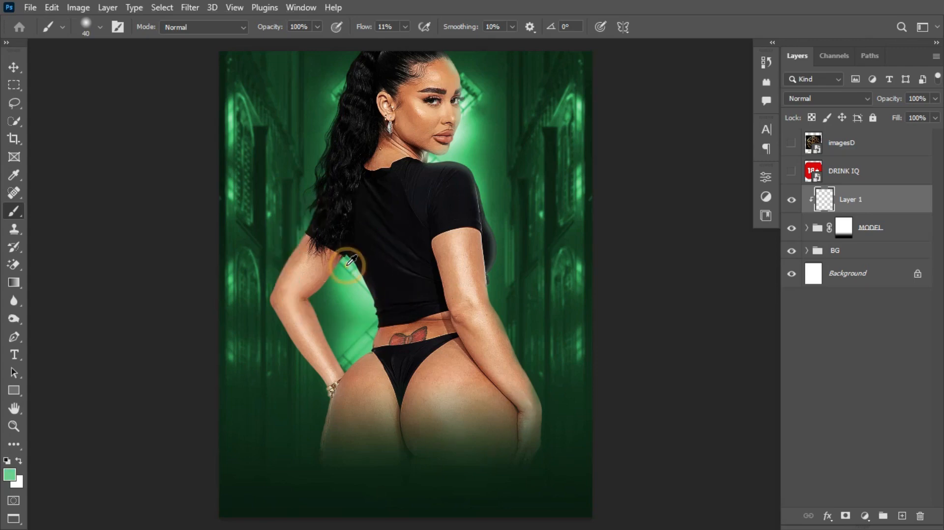
left_click(347, 251)
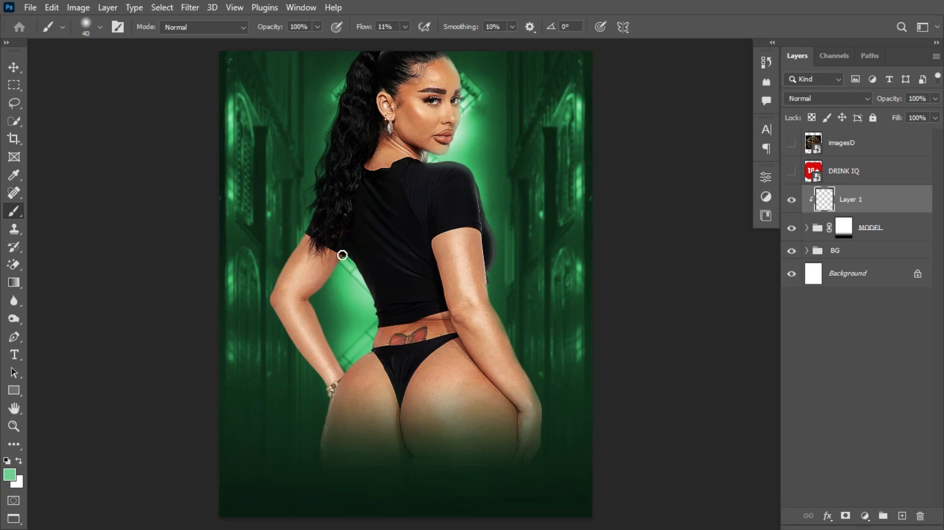
mouse_move(341, 257)
left_mouse_down()
mouse_move(308, 297)
mouse_move(336, 363)
left_mouse_up()
left_click(339, 84, "alt")
left_click(364, 46, "alt")
mouse_move(345, 87)
left_mouse_down()
mouse_move(314, 187)
mouse_move(297, 210)
mouse_move(310, 202)
mouse_move(301, 236)
mouse_move(310, 221)
mouse_move(267, 313)
mouse_move(272, 295)
mouse_move(282, 330)
mouse_move(330, 392)
mouse_move(273, 314)
left_mouse_up()
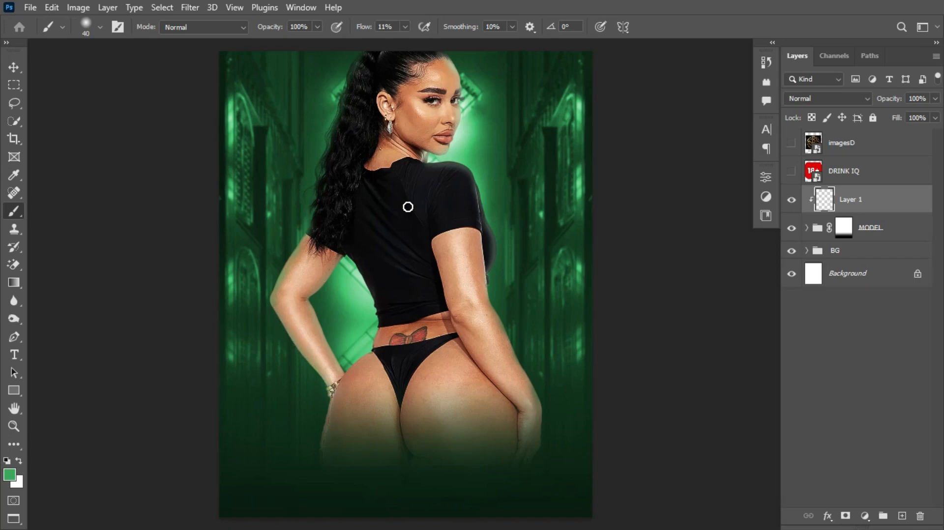
Step: Set Layer 1's Blend If for the underlying layer to a split black point of 0 / 44
double_click(892, 202)
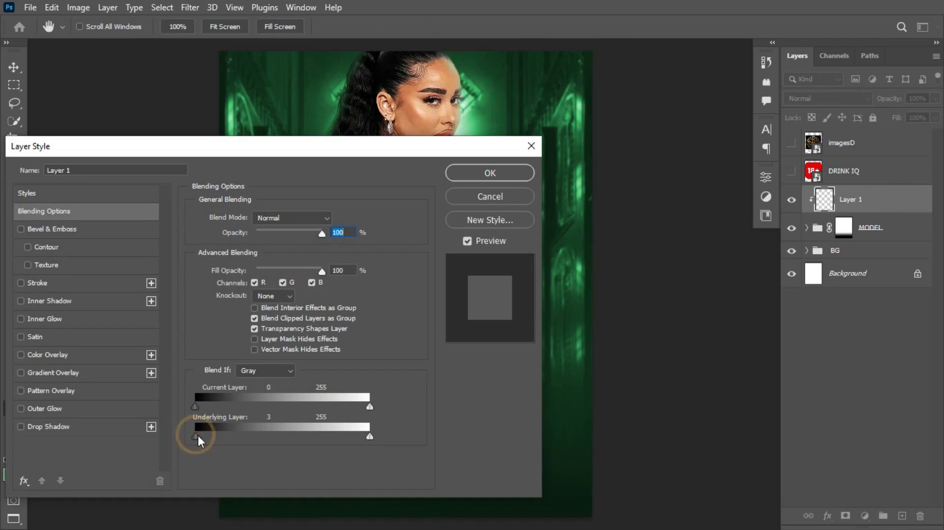
left_click_drag(197, 435, 238, 436)
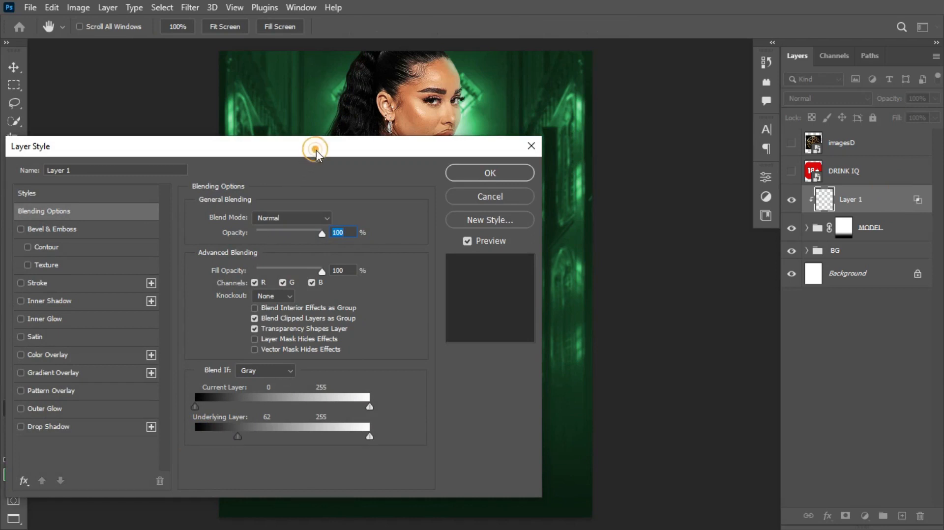
left_click_drag(316, 149, 391, 211)
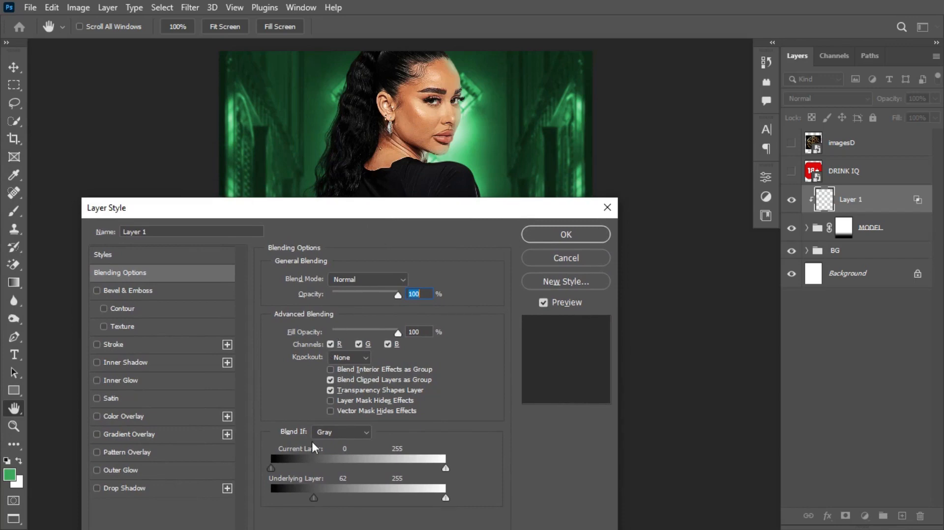
key("alt")
left_click(315, 498, "alt")
mouse_move(311, 497)
left_mouse_down()
mouse_move(272, 496)
mouse_move(302, 498)
left_mouse_up()
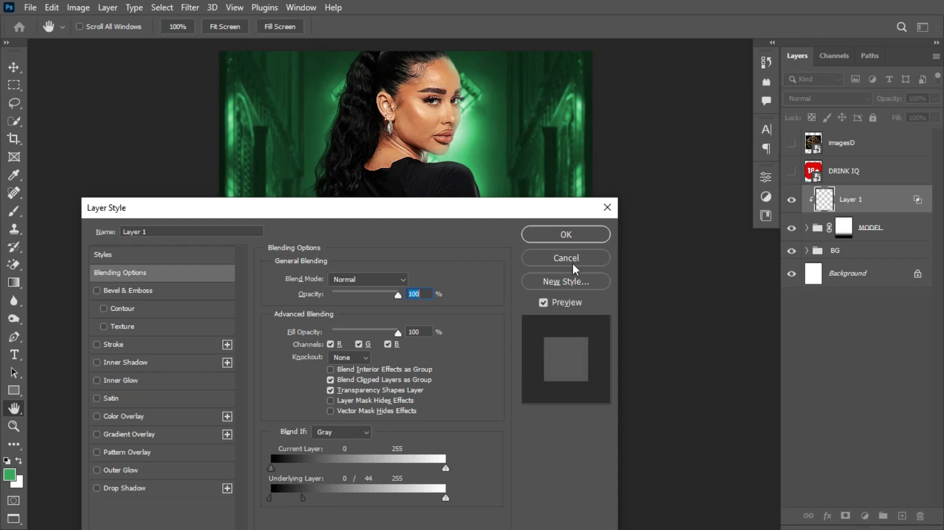
left_click(591, 234)
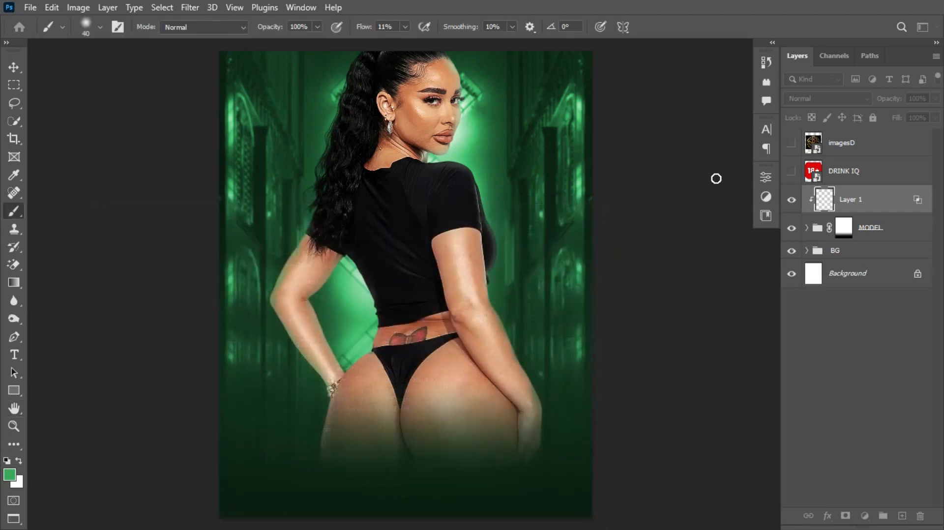
Step: Lower Layer 1's opacity to 47% and compare the model with and without the green edge light
left_click(792, 202)
left_click(792, 202)
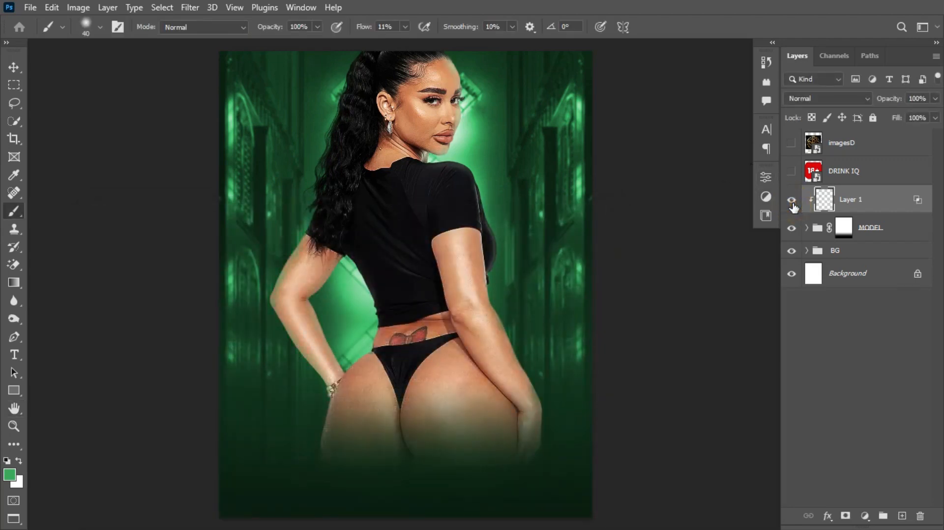
left_click_drag(888, 99, 881, 103)
left_click(792, 201)
left_click(792, 201)
left_click(792, 201)
left_click_drag(891, 102, 876, 108)
left_click(791, 201)
left_click(792, 201)
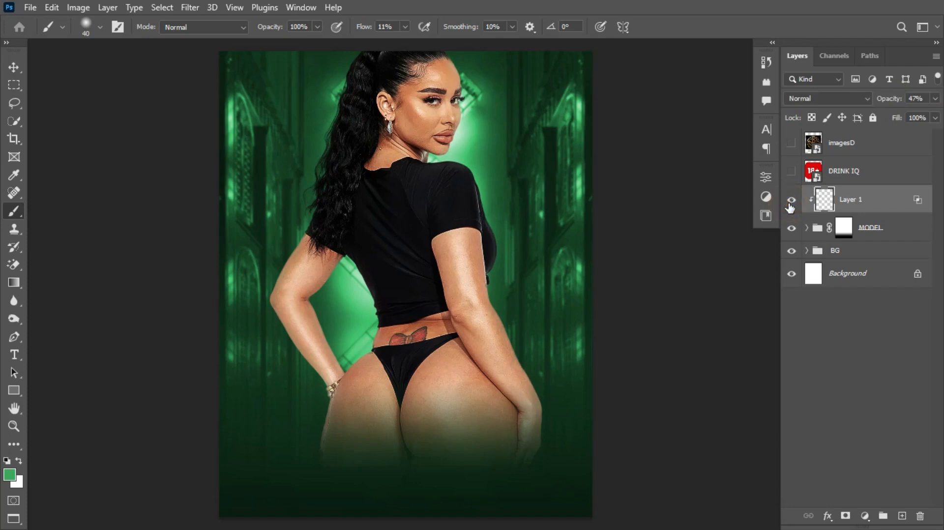
left_click(788, 203)
left_click(788, 203)
left_click(789, 202)
left_click(789, 203)
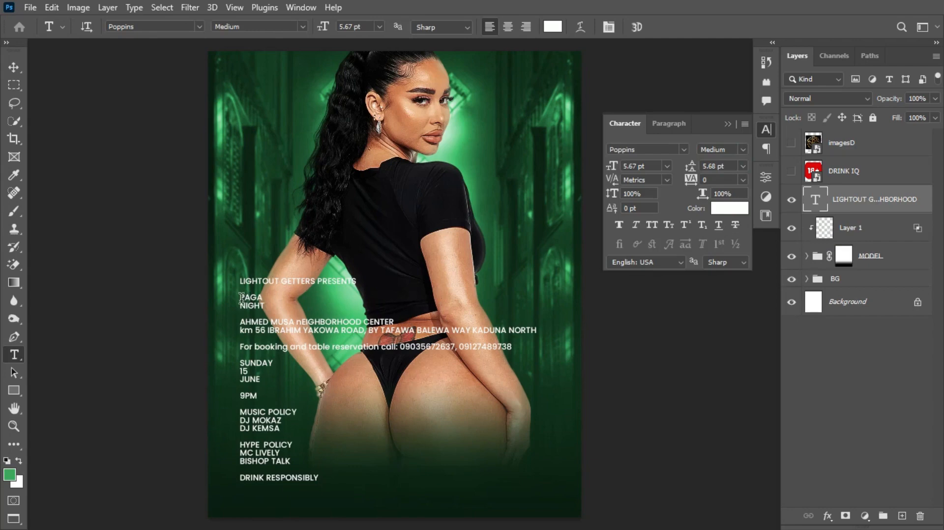
Step: Copy the PAGA NIGHT lines from the event details text, then delete them and the leftover blank lines from that block
left_click_drag(241, 298, 277, 312)
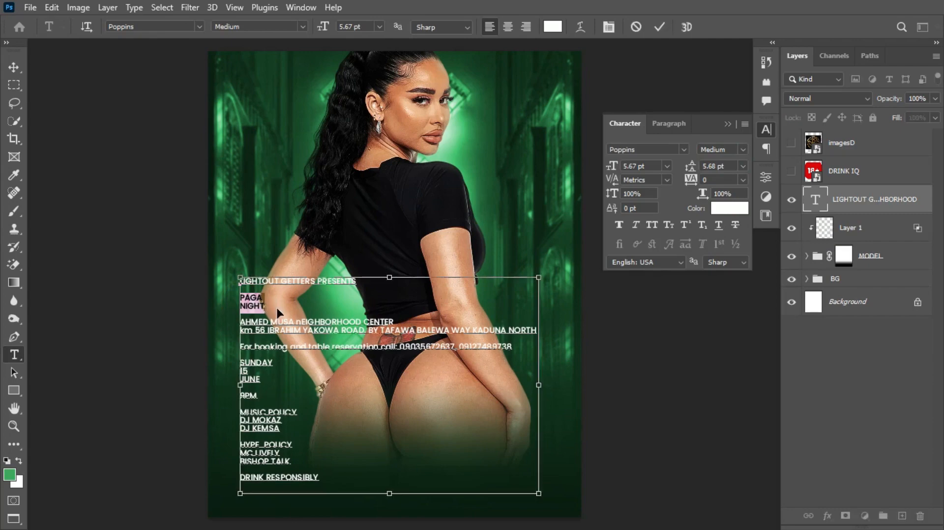
key("ctrl+c")
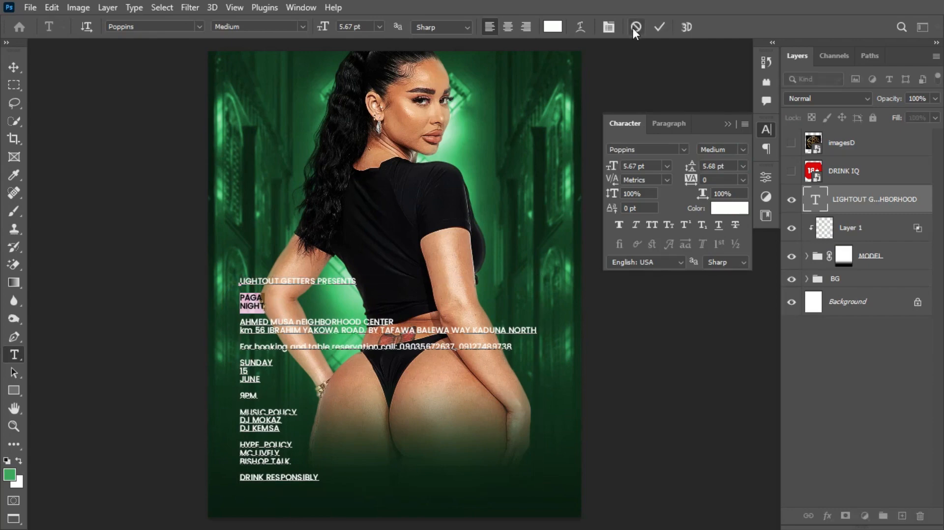
key("BackSpace")
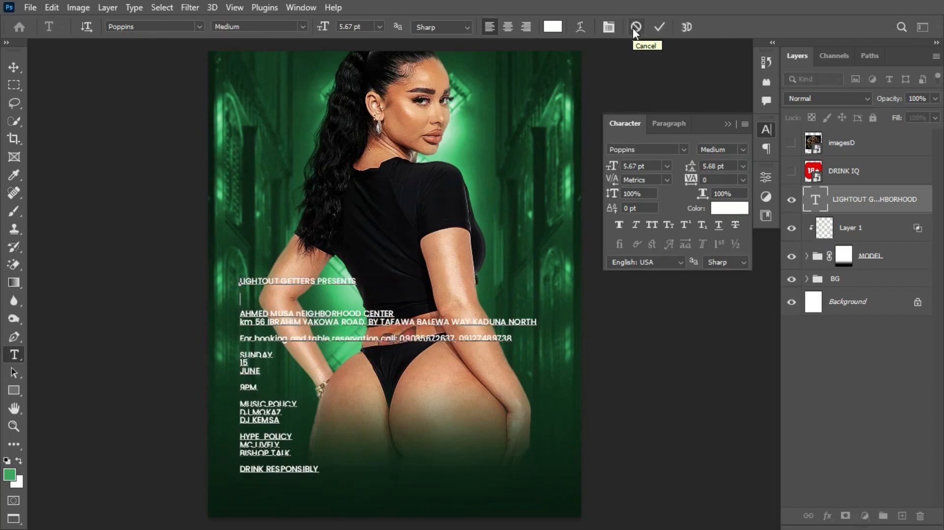
key("BackSpace")
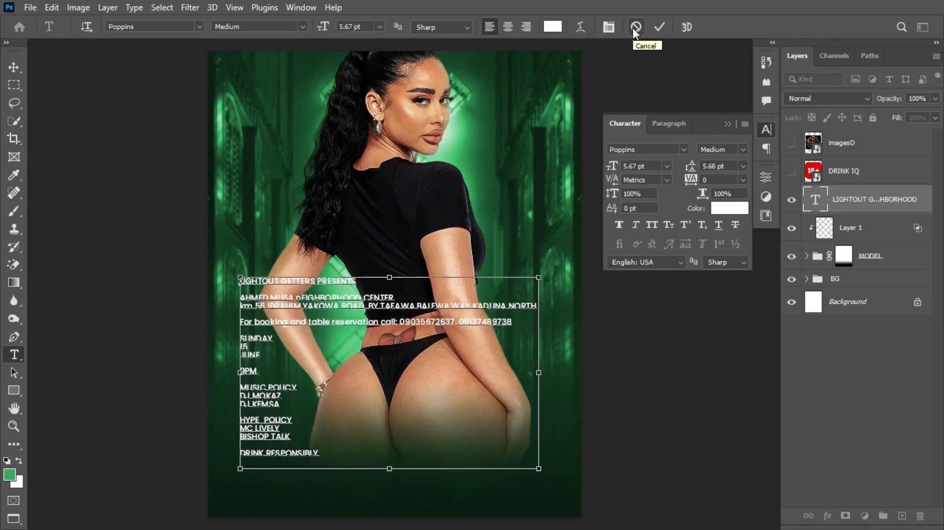
key("ctrl+Return")
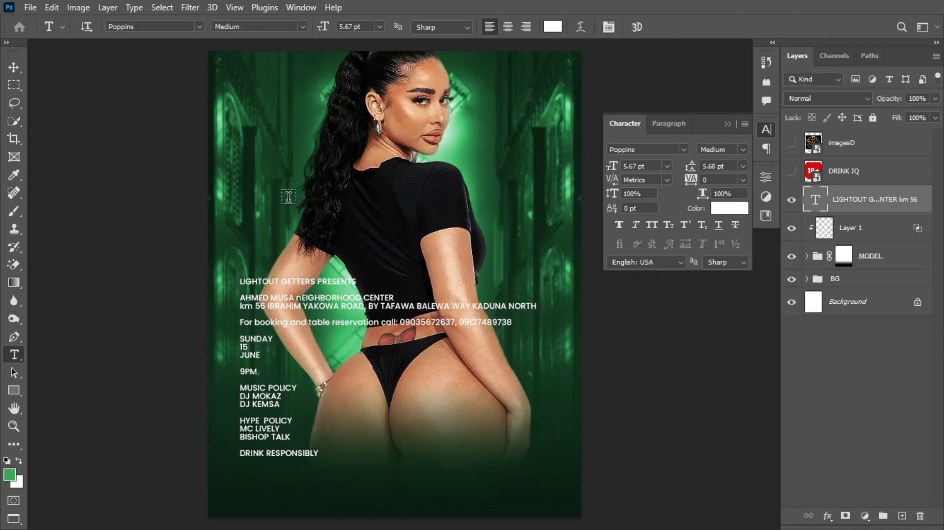
Step: Paste PAGA NIGHT as a separate 12 pt Poppins Medium text layer beside the model's hair
left_click(280, 177)
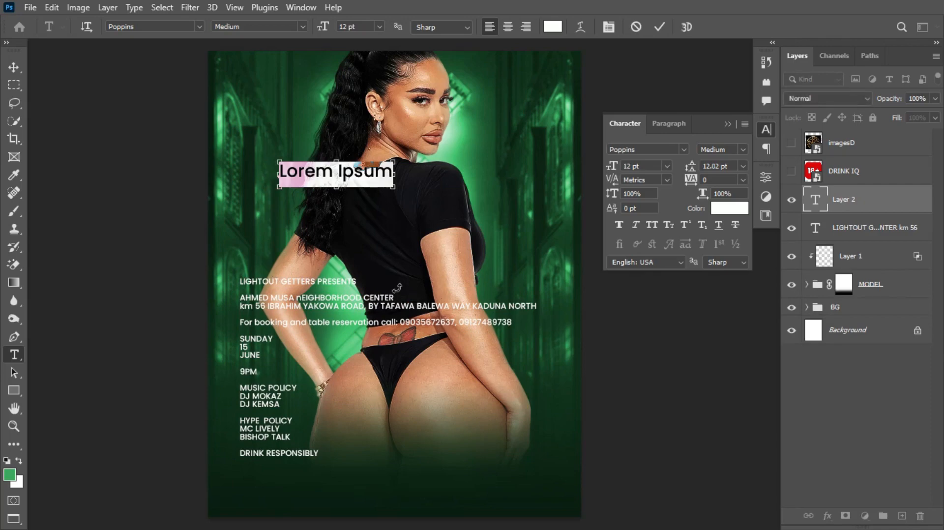
key("ctrl+v")
key("ctrl+Return")
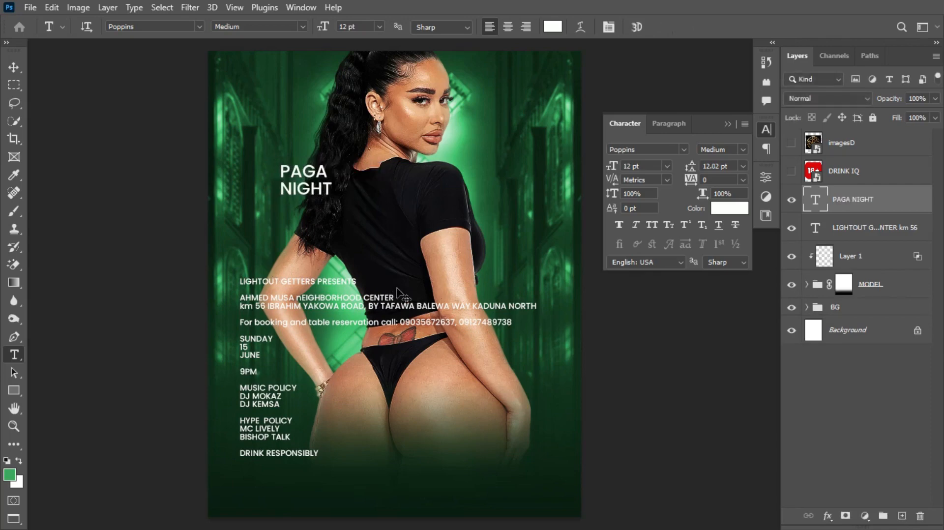
Step: Scale the PAGA NIGHT text up to about 34 pt across the model's back
key("ctrl+t")
left_click_drag(333, 199, 435, 253)
key("Return")
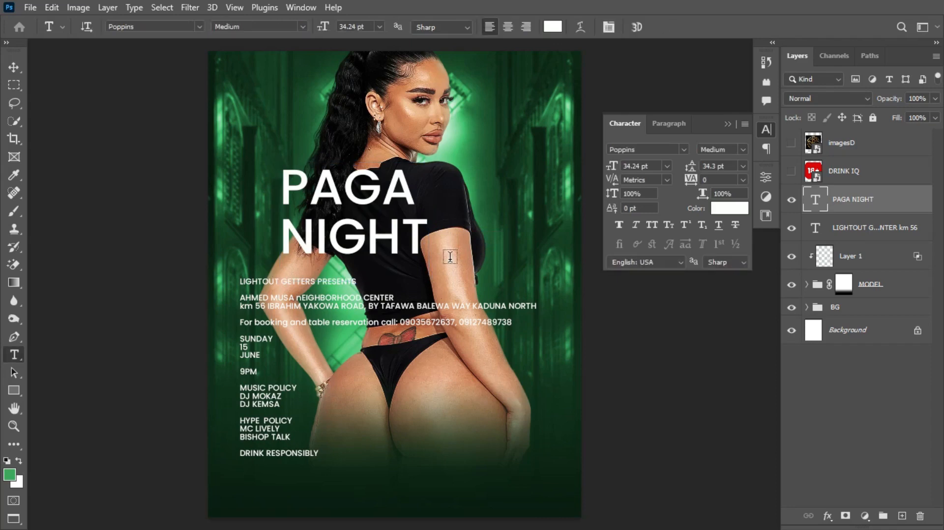
Step: Change PAGA NIGHT to Poppins ExtraBold, bring its two lines closer together and tighten the tracking to -60
left_click(741, 149)
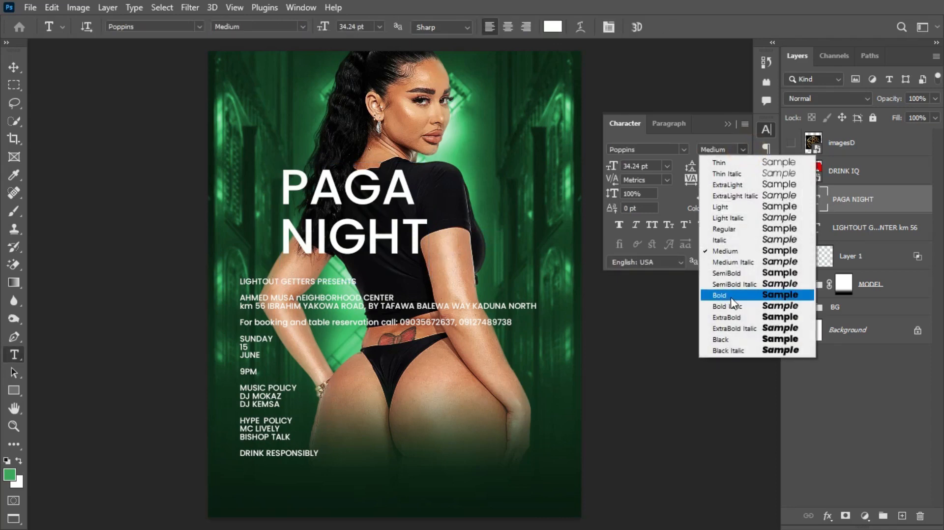
left_click(730, 317)
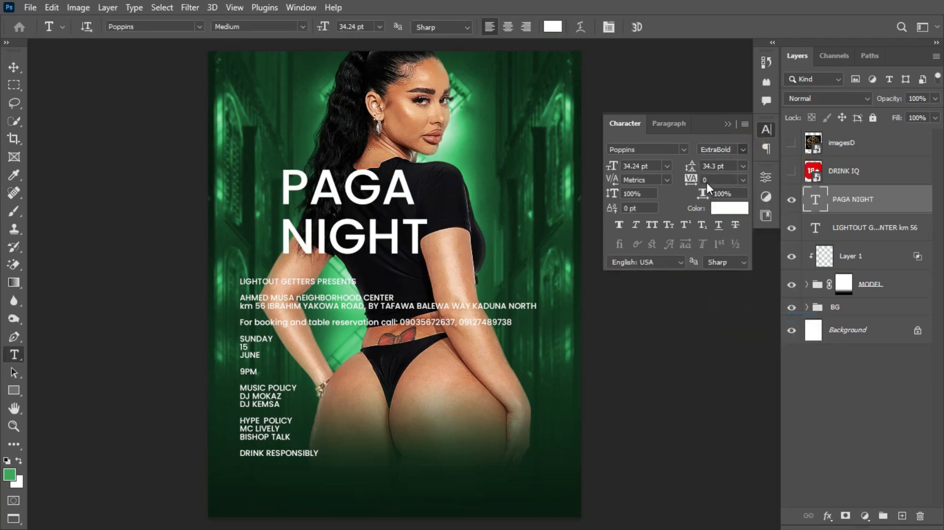
left_click_drag(690, 168, 694, 179)
left_click(728, 124)
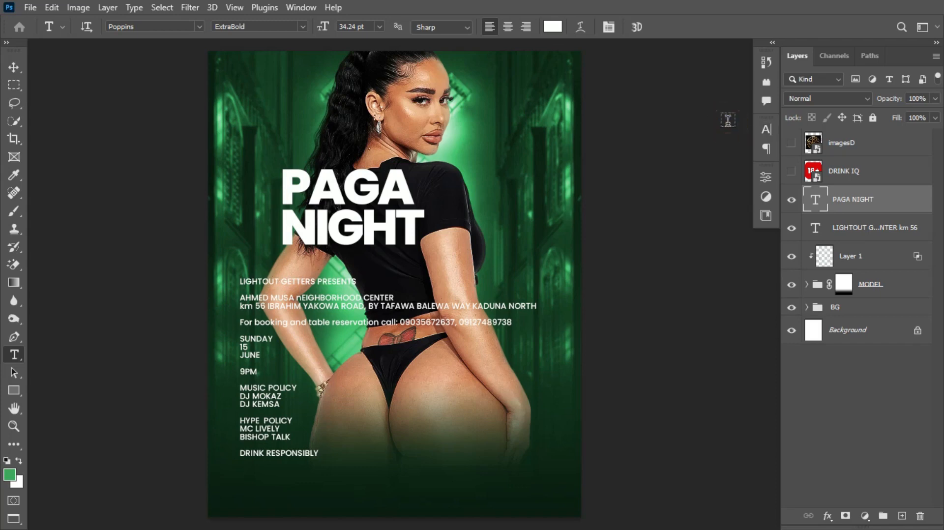
Step: Enlarge the PAGA NIGHT title to about 60 pt and position it across the model's lower face and upper back
key("ctrl+t")
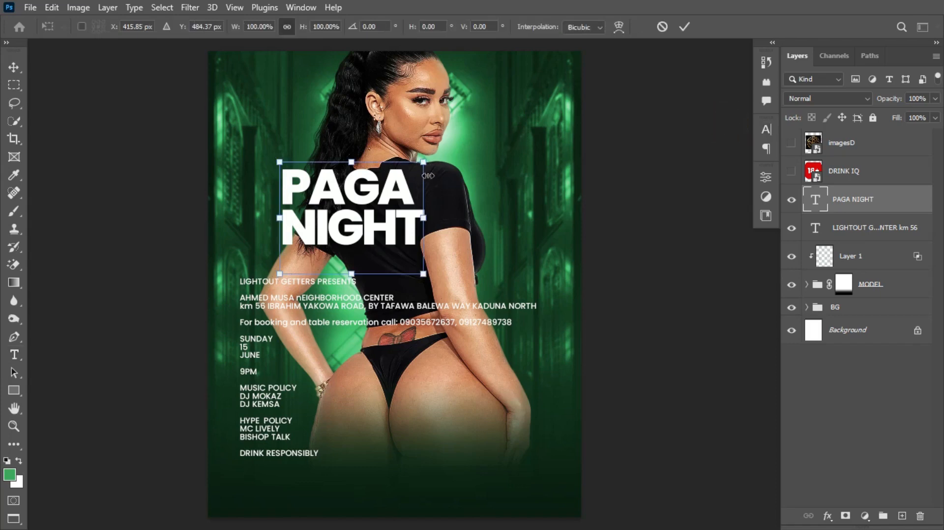
left_click_drag(411, 173, 553, 106)
left_click(474, 135)
left_click_drag(471, 151, 472, 162)
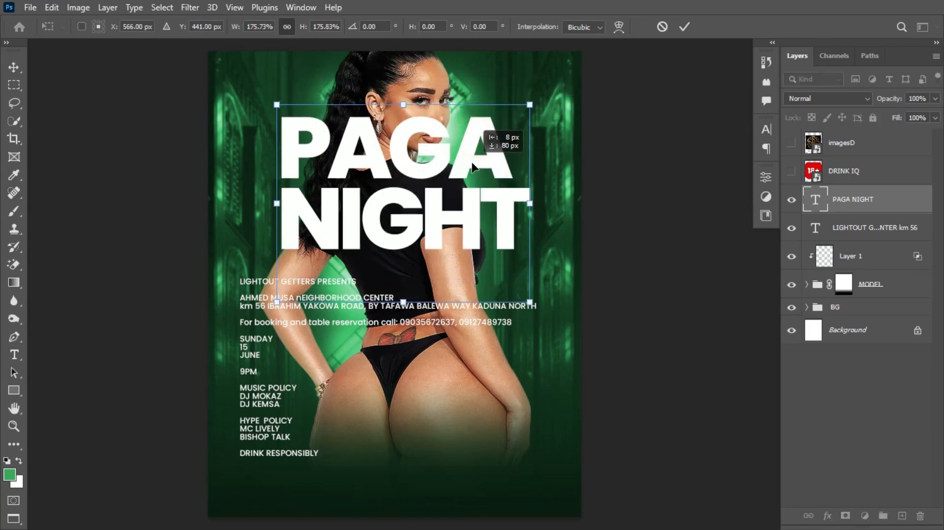
key("Return")
key("t")
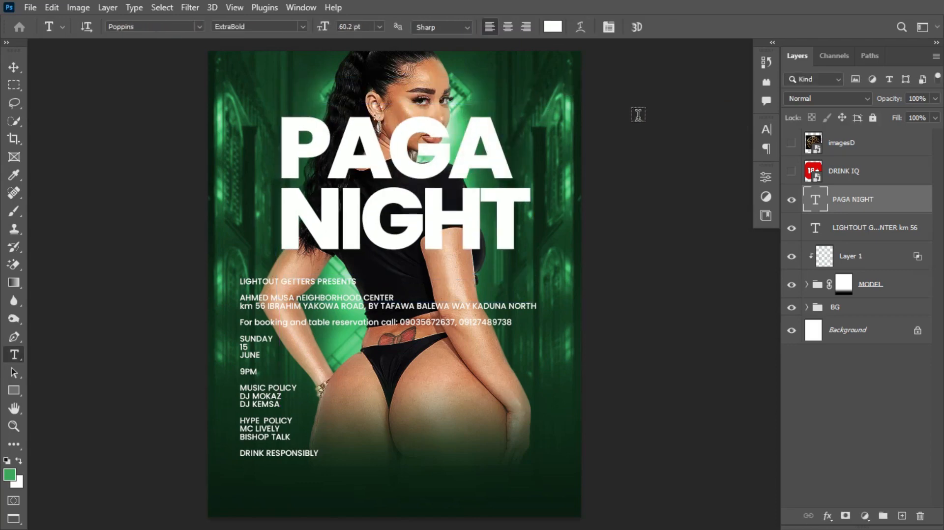
Step: Tighten the PAGA NIGHT title's tracking to -80 and its leading to 47 pt
left_click(765, 130)
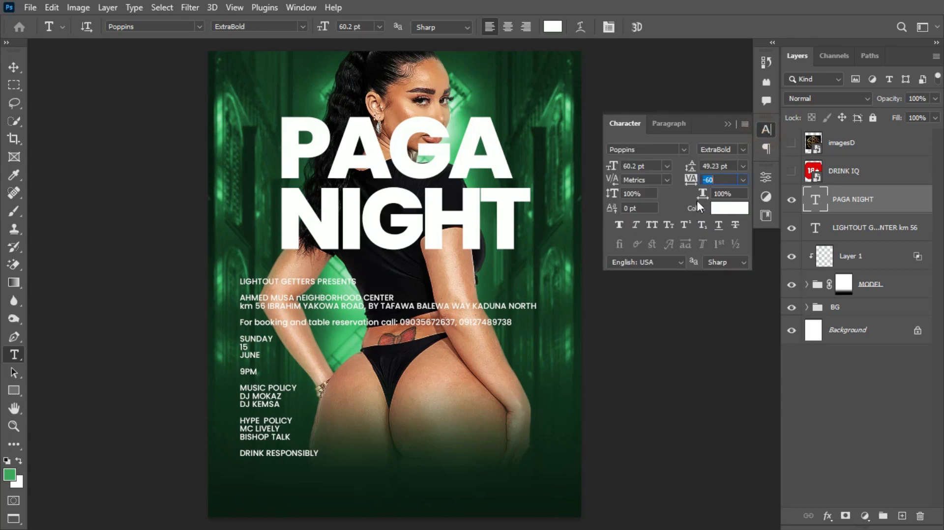
left_click(690, 182)
key("Down")
key("Down")
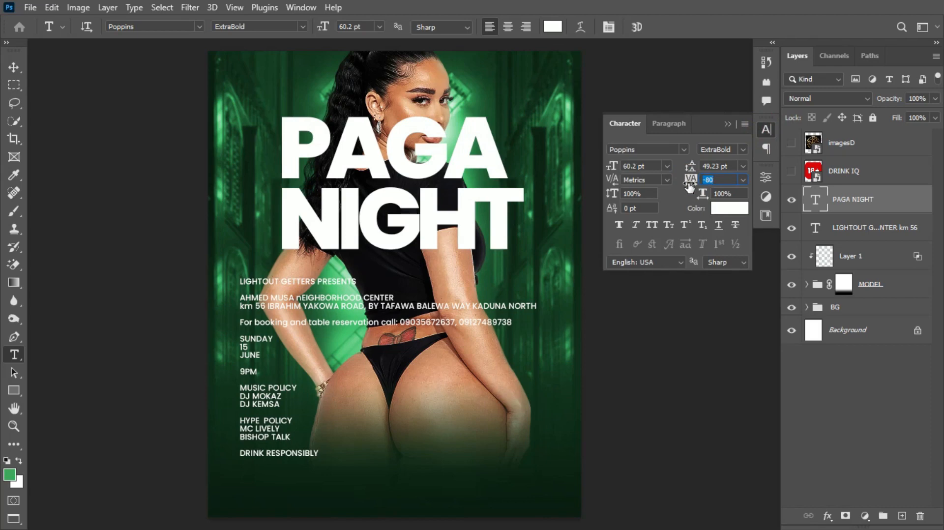
left_click(728, 123)
left_click(763, 130)
left_click_drag(690, 164, 687, 165)
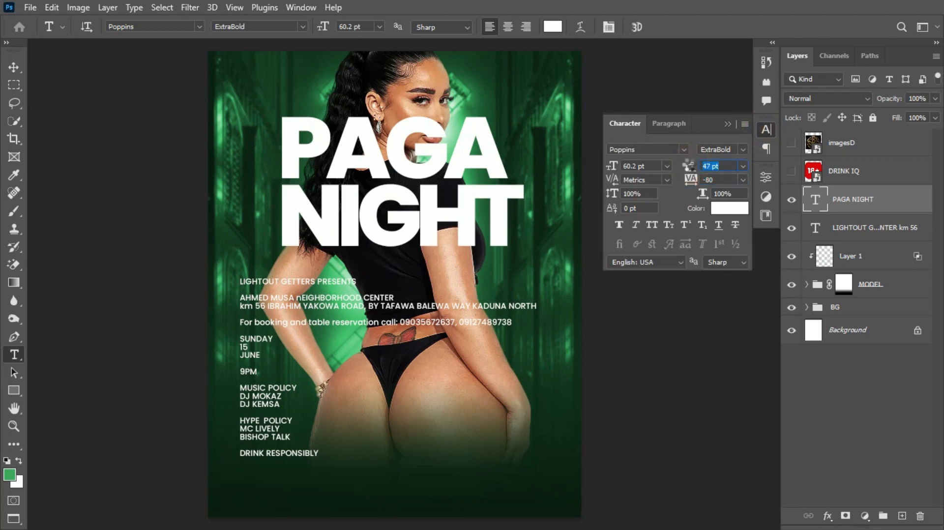
left_click(690, 179)
Step: Set the PAGA NIGHT title's text color to yellow-green dbe754
left_click(725, 207)
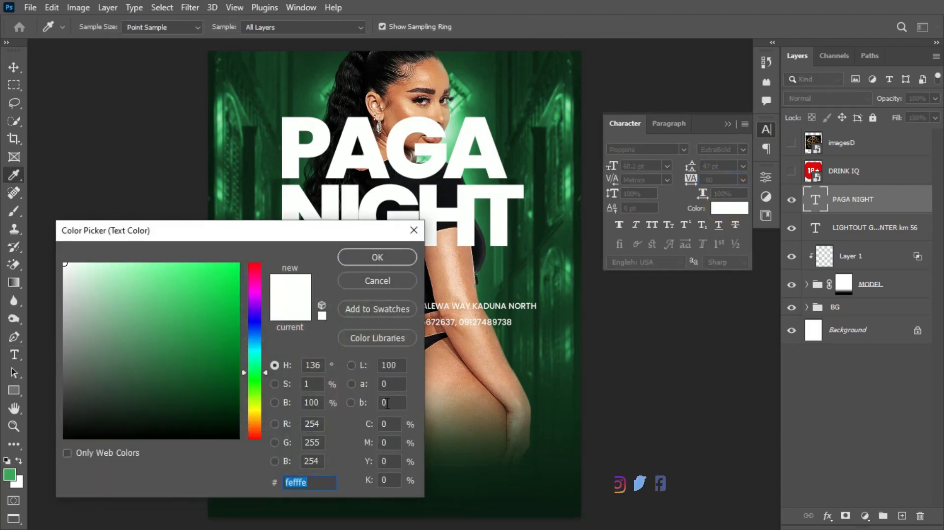
type("db")
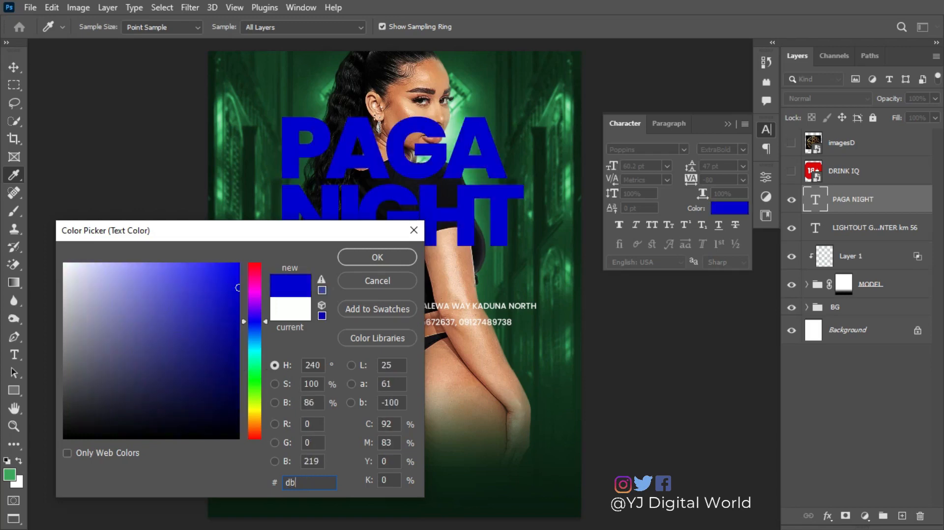
type("e")
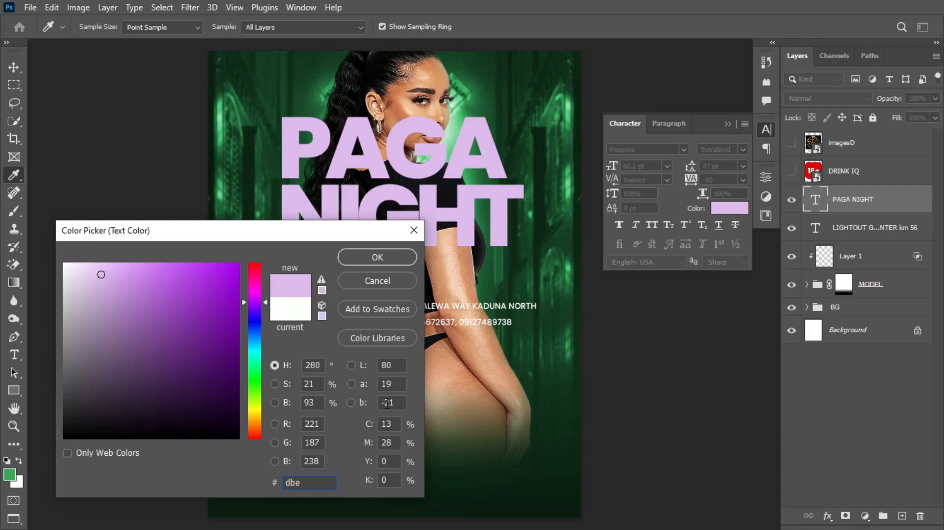
type("754")
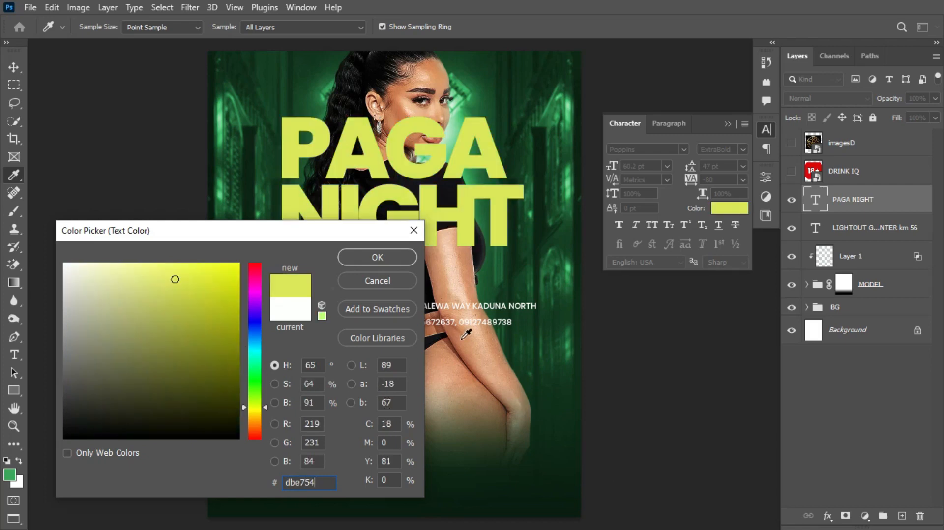
left_click(377, 257)
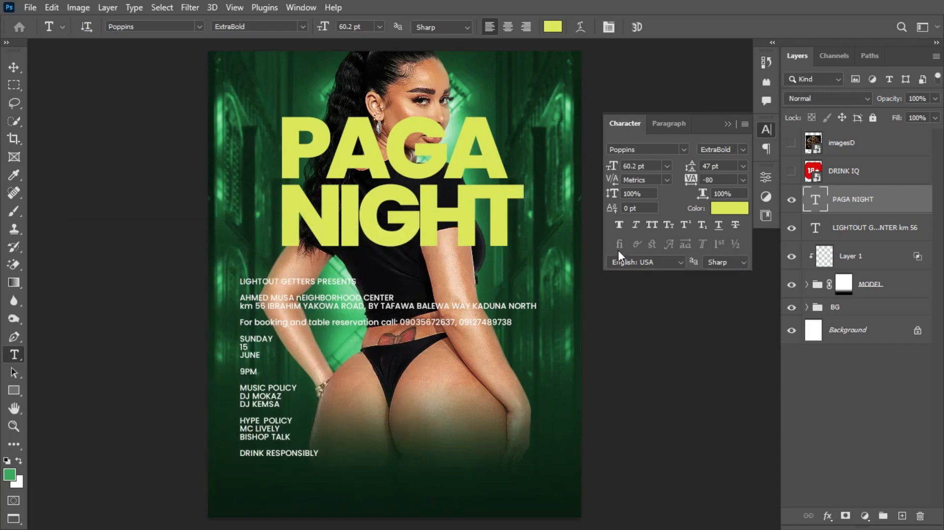
Step: Add a black Multiply Inner Shadow to PAGA NIGHT with 6% opacity, 0 px distance, 9% choke, 16 px size and the double-peaked contour
double_click(910, 200)
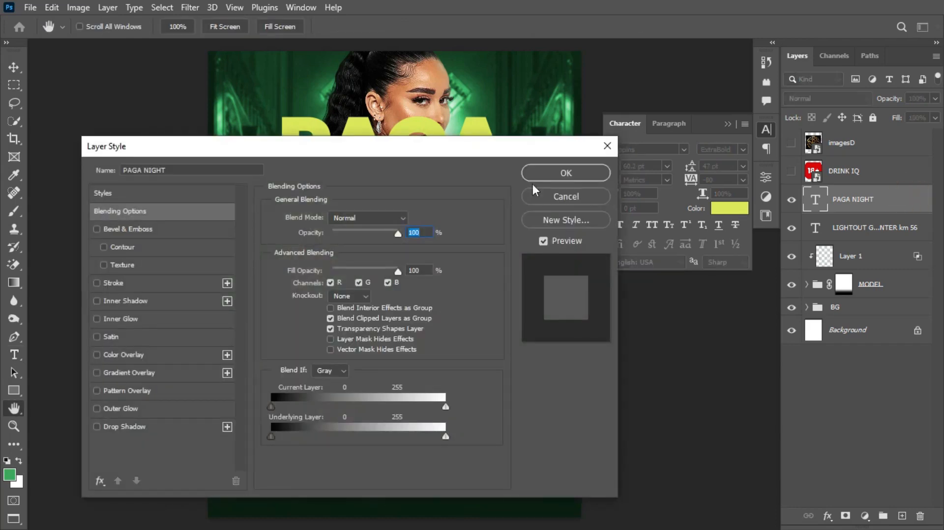
left_click_drag(494, 152, 577, 235)
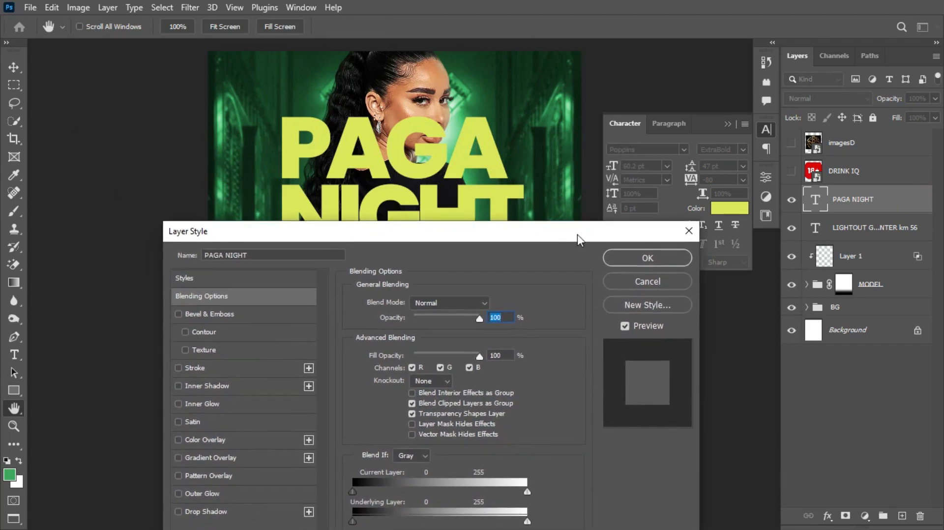
left_click(206, 386)
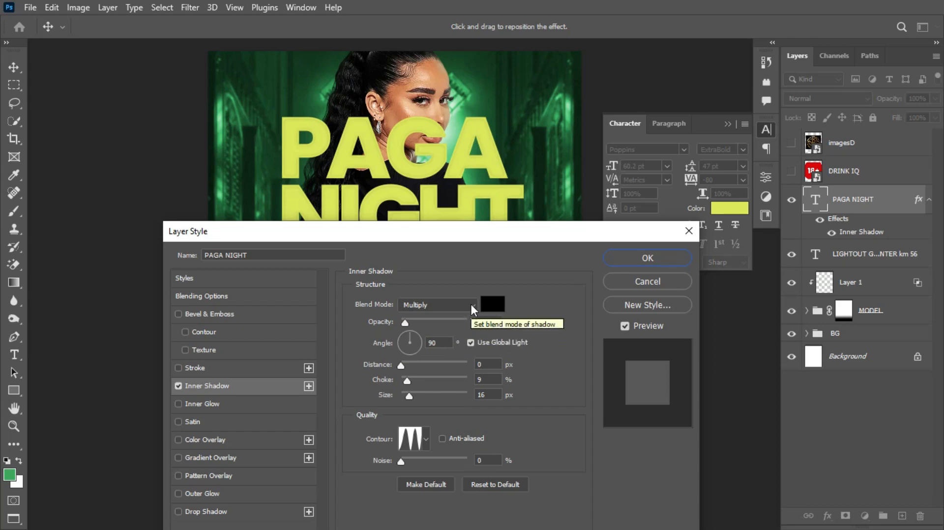
left_click(492, 303)
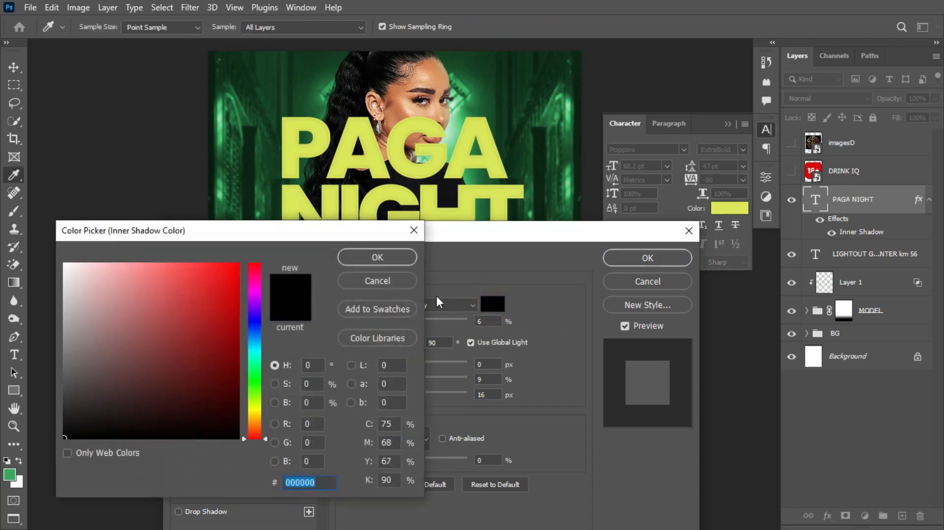
left_click(399, 257)
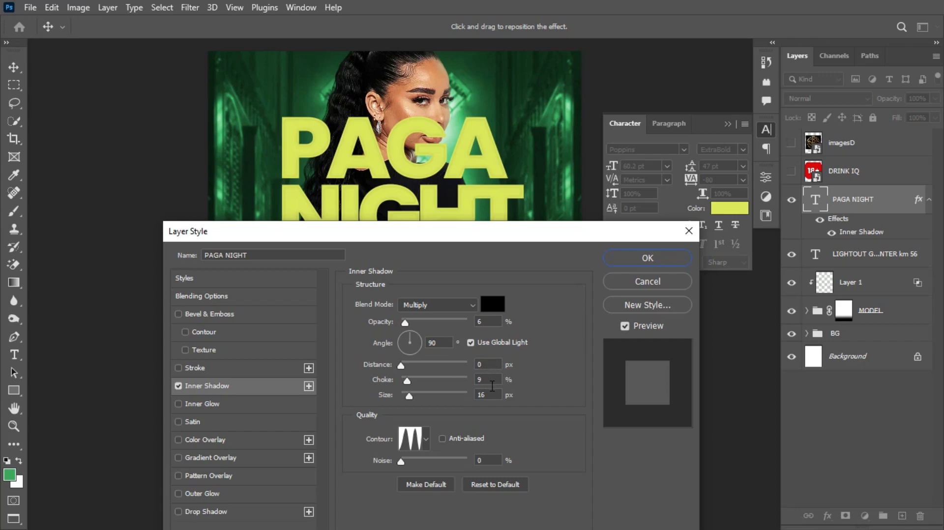
left_click(426, 441)
left_click(390, 445)
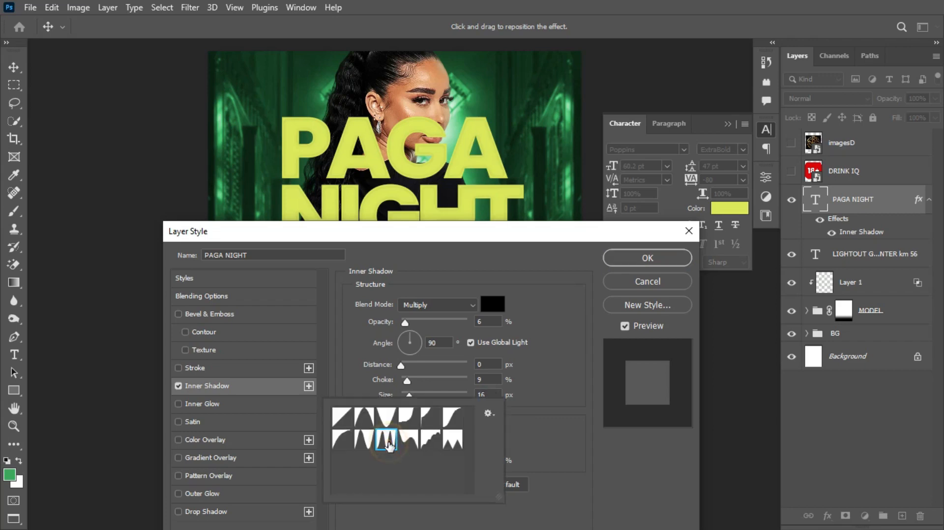
left_click(534, 433)
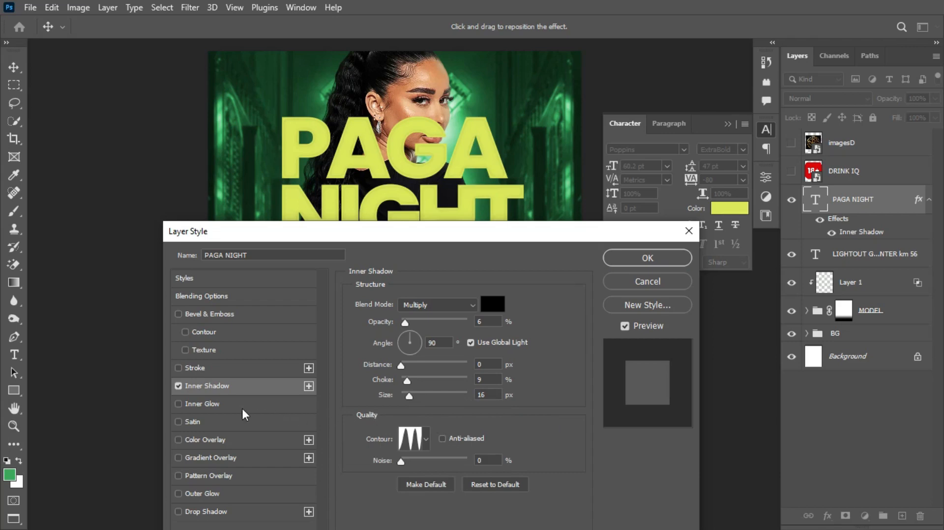
Step: Add a Normal-mode Inner Glow in green 338d0b with 28% opacity, 22% noise, 6% choke, 35 px size, 46% range and linear contour
left_click(207, 408)
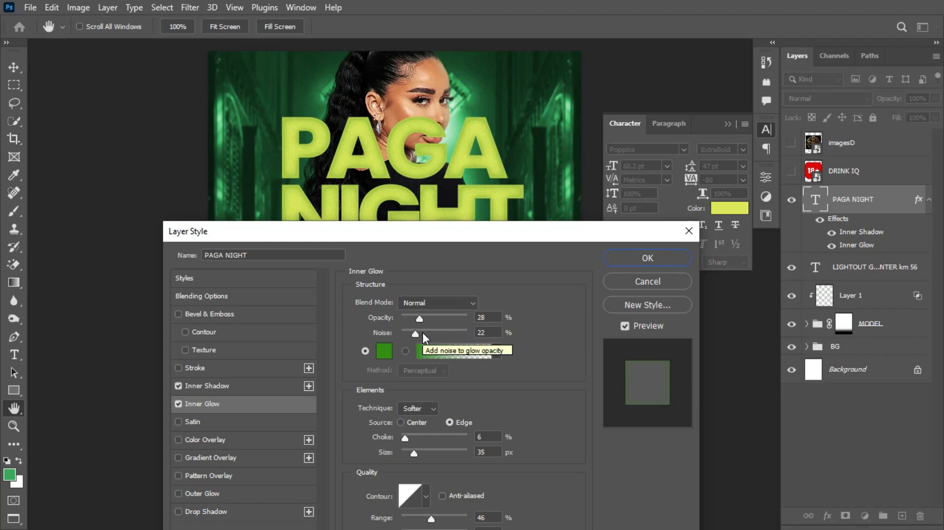
left_click(386, 352)
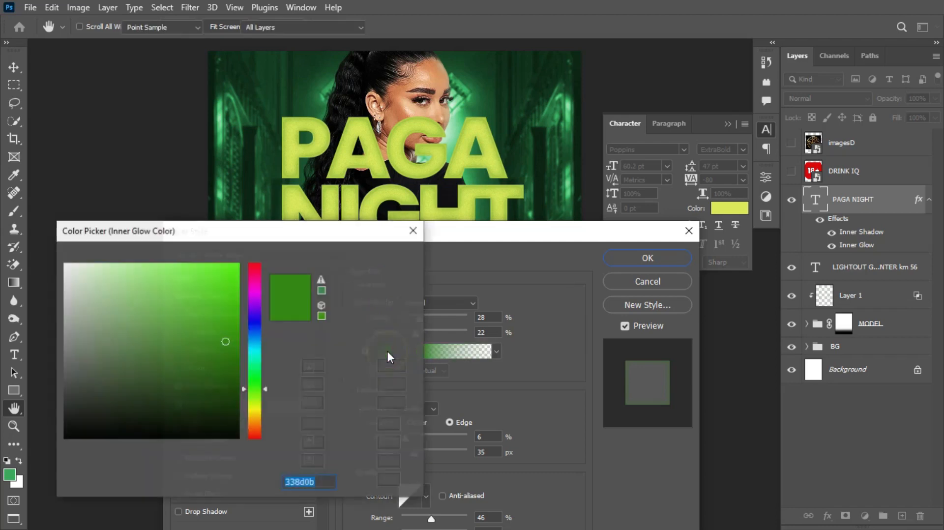
left_click(330, 483)
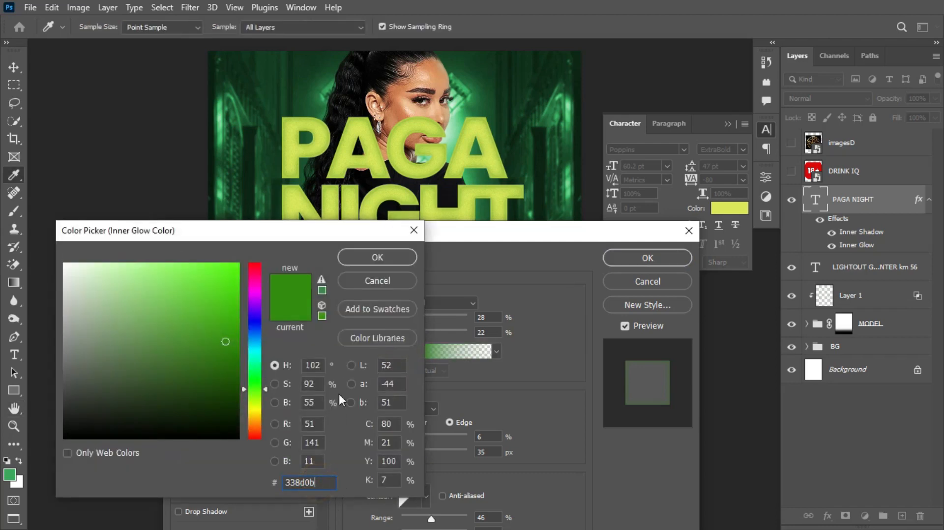
left_click(383, 254)
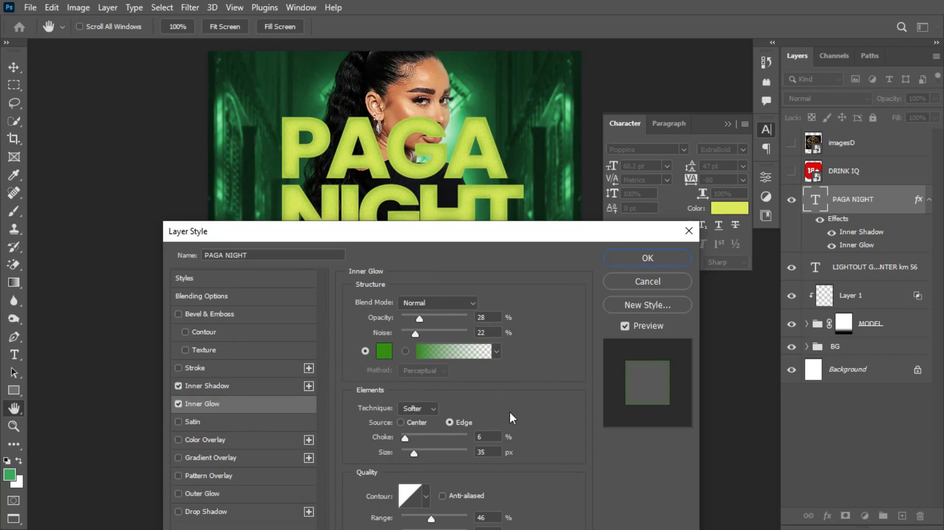
scroll(510, 413, "down", 1)
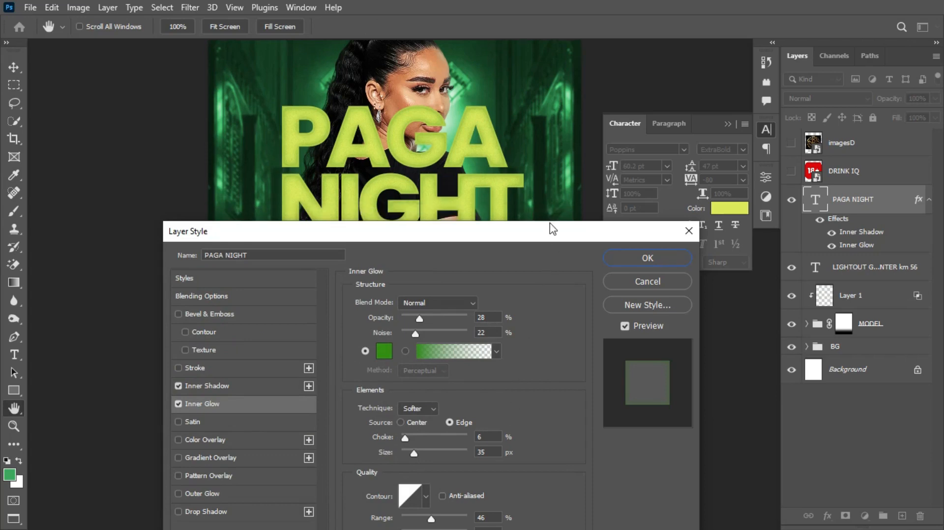
left_click_drag(551, 230, 563, 204)
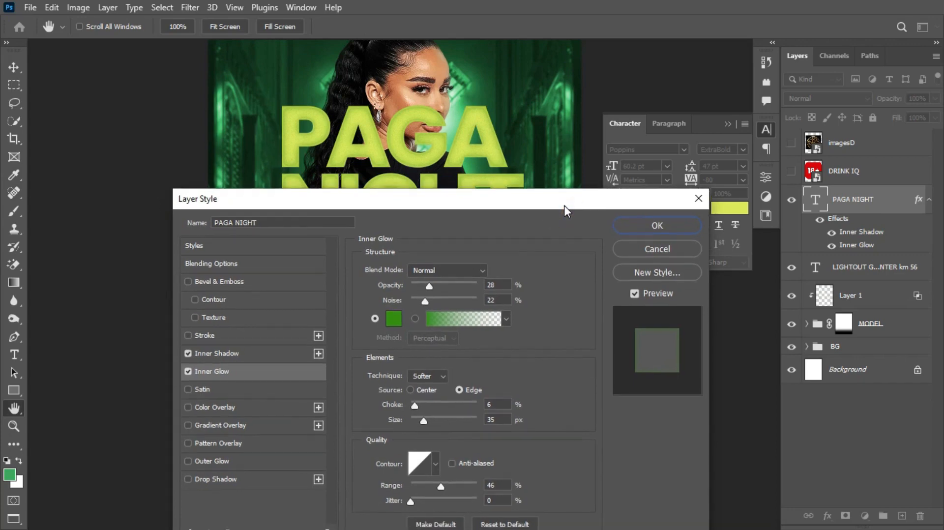
left_click(434, 464)
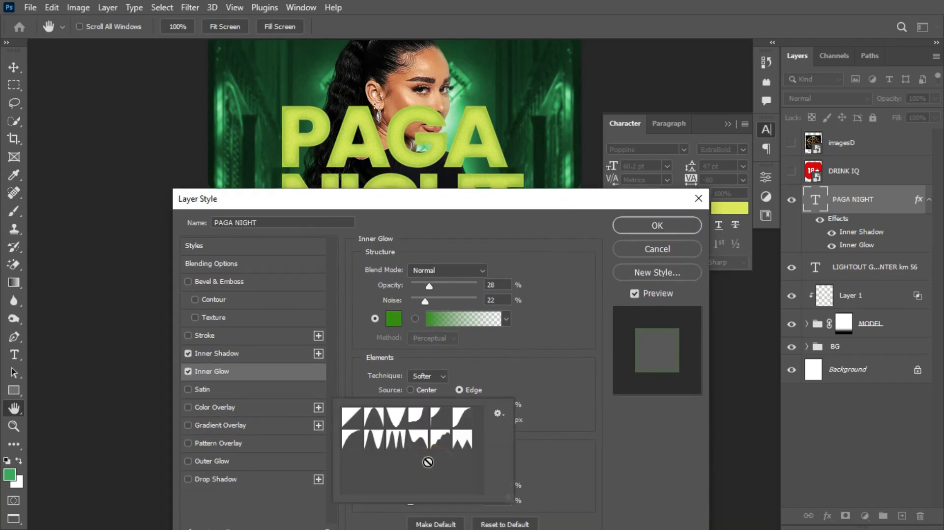
left_click(347, 419)
left_click(554, 441)
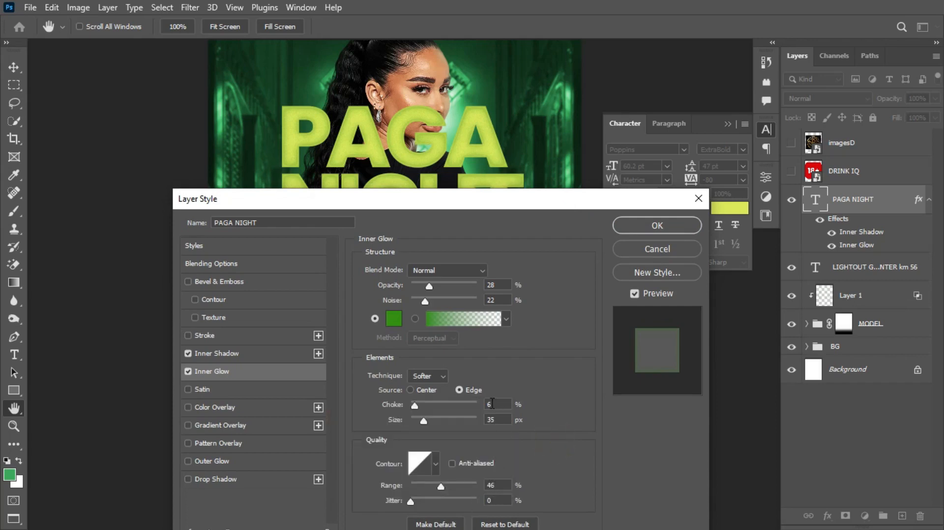
Step: Add a black Multiply Drop Shadow to PAGA NIGHT with 29% opacity, 8 px distance, 24% spread, 29 px size and the linear contour
left_click(220, 477)
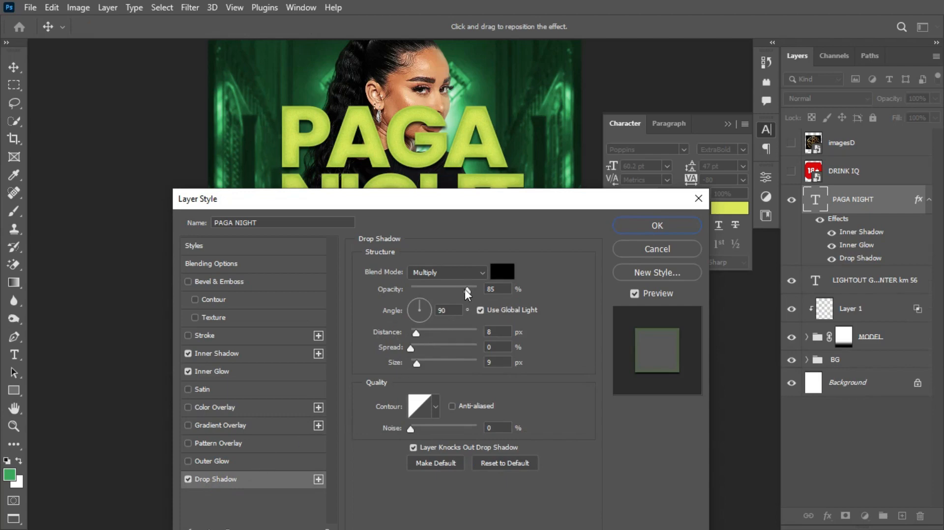
left_click_drag(466, 290, 436, 294)
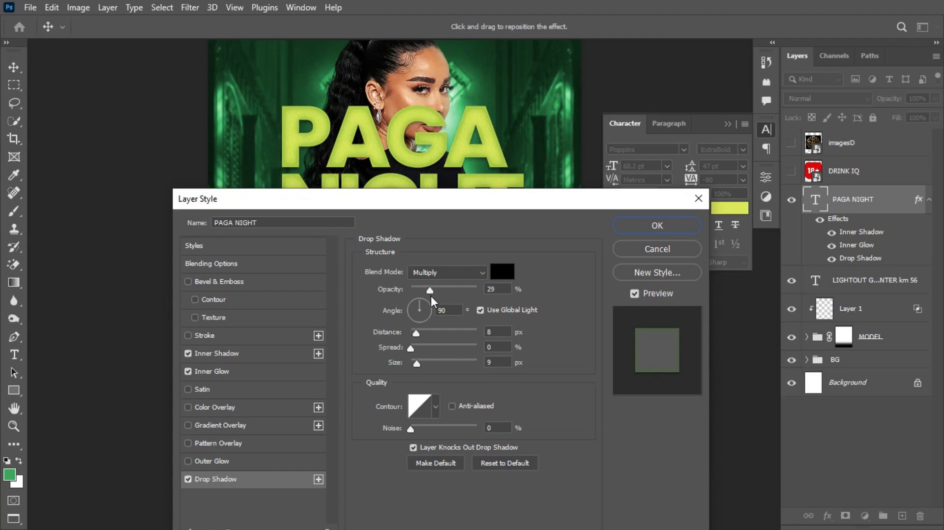
left_click(431, 296)
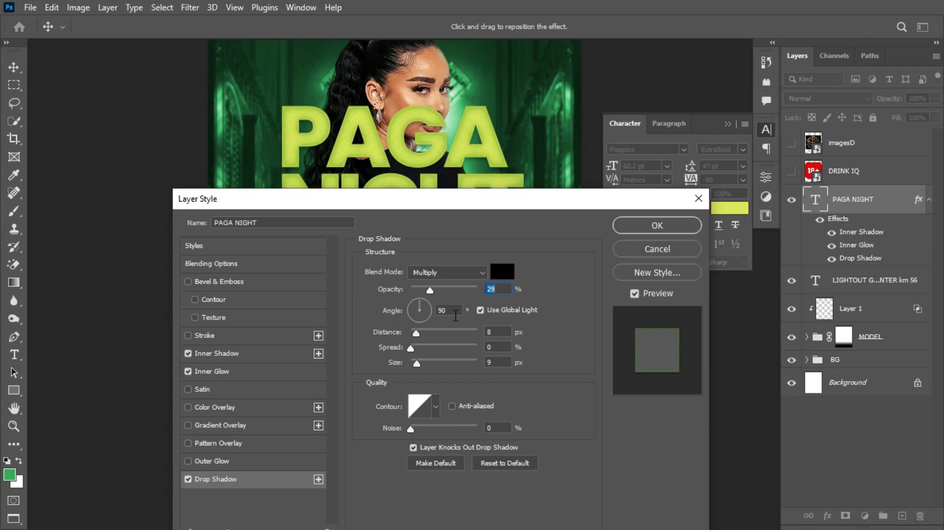
left_click(485, 346)
type("24")
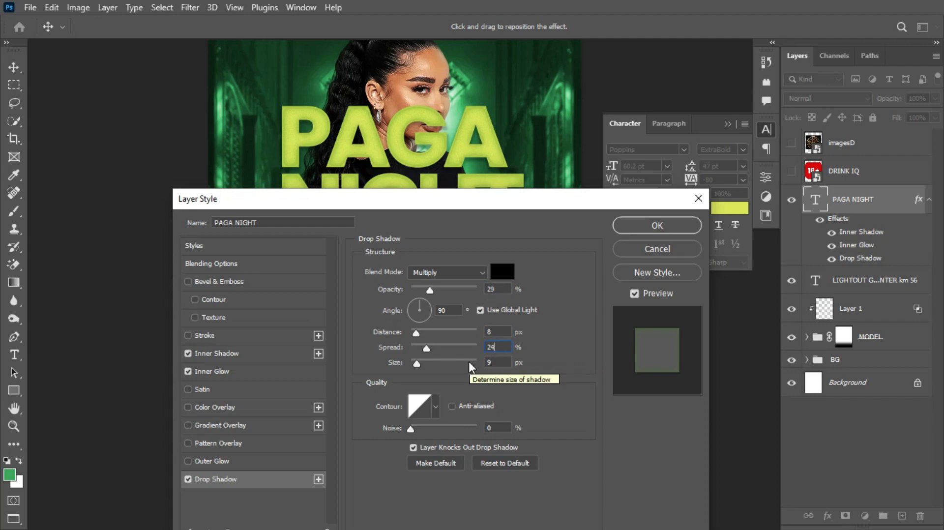
left_click_drag(418, 366, 424, 367)
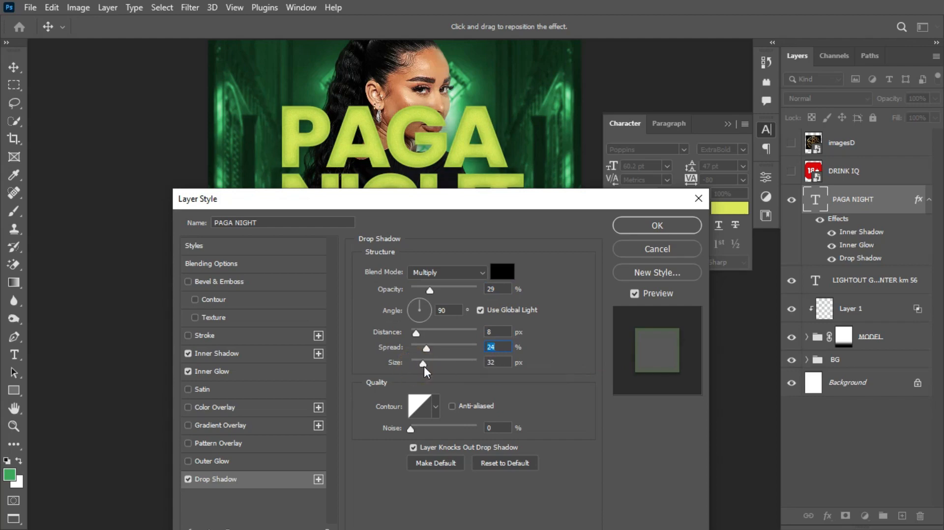
left_click(424, 367)
left_click(436, 406)
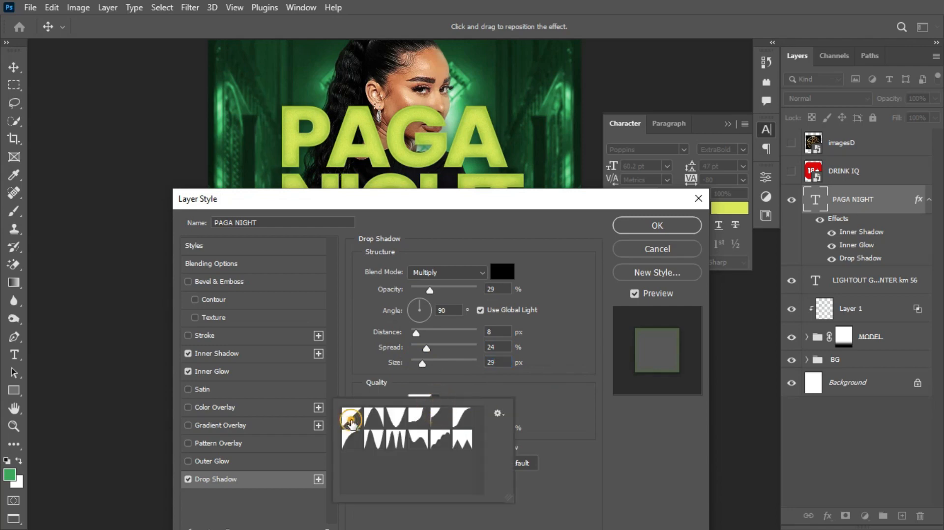
left_click(525, 388)
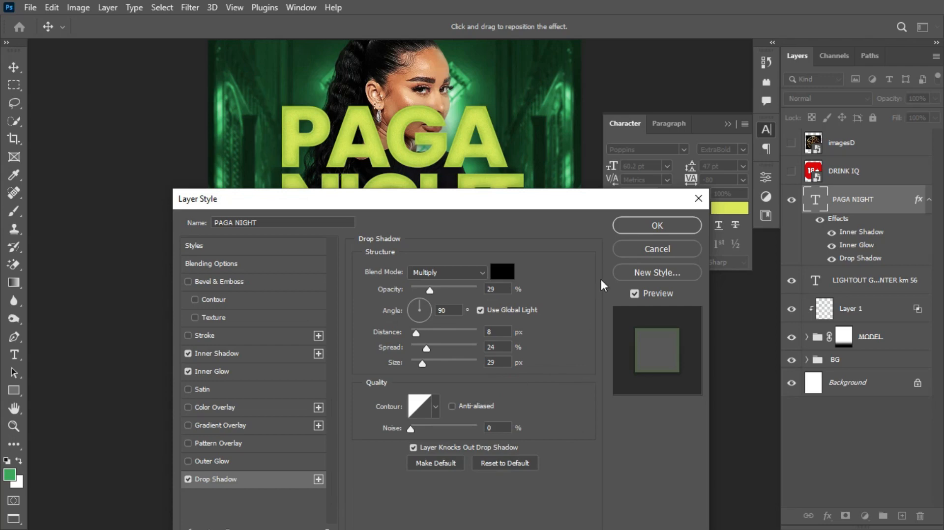
left_click(680, 224)
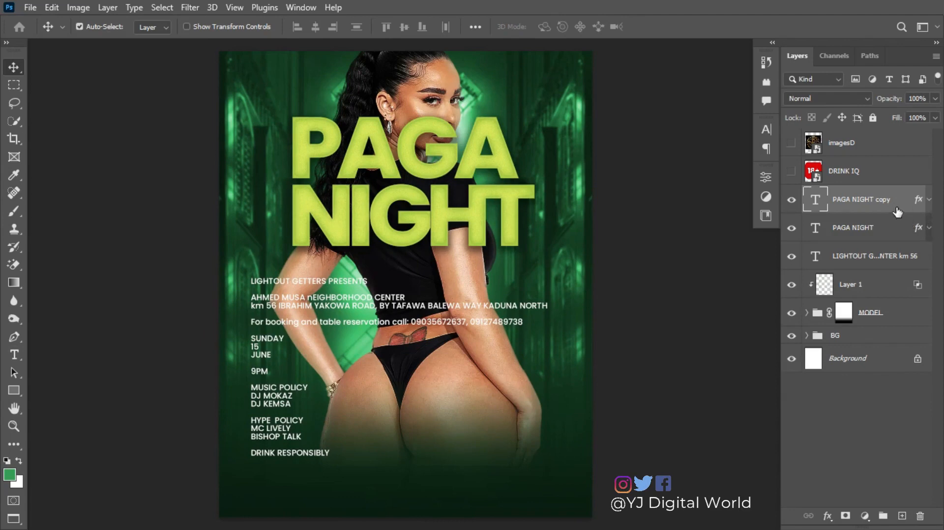
Step: Offset the original PAGA NIGHT layer beneath its copy by three small nudges right and two down
left_click(885, 228)
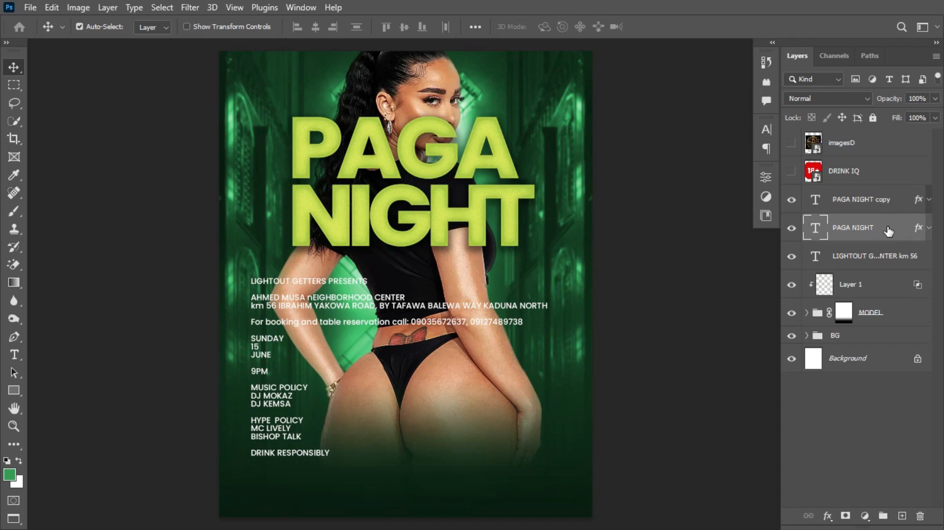
key("Right")
key("Right")
key("Right")
key("Down")
key("Down")
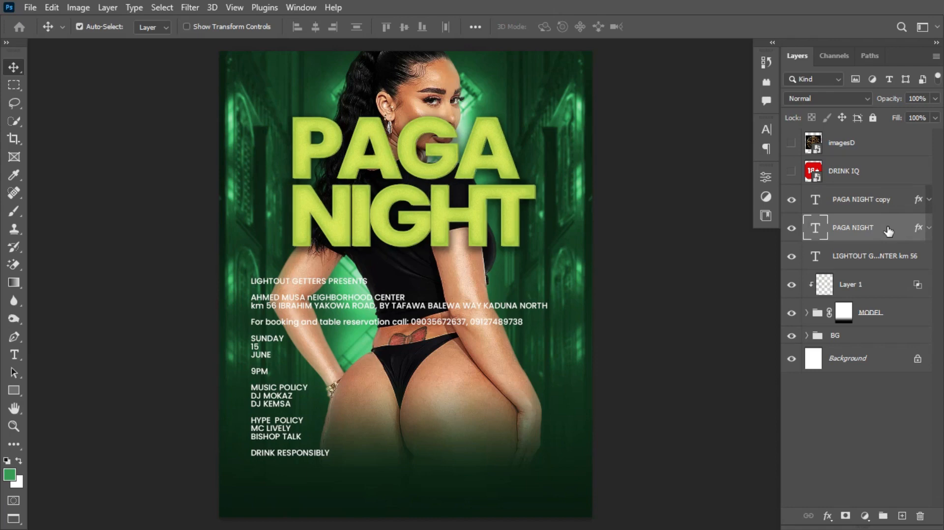
Step: Group both PAGA NIGHT layers and name the group theme
left_click(900, 202, "ctrl")
key("ctrl+g")
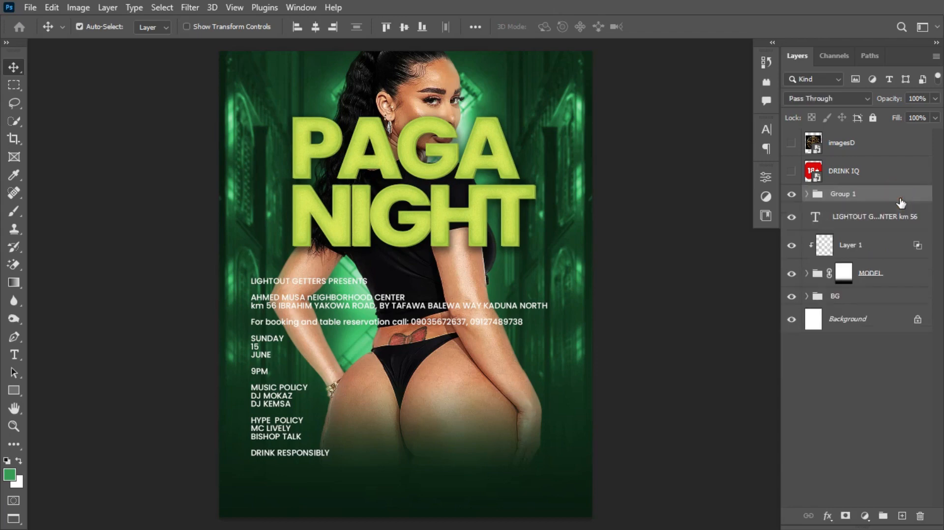
double_click(851, 193)
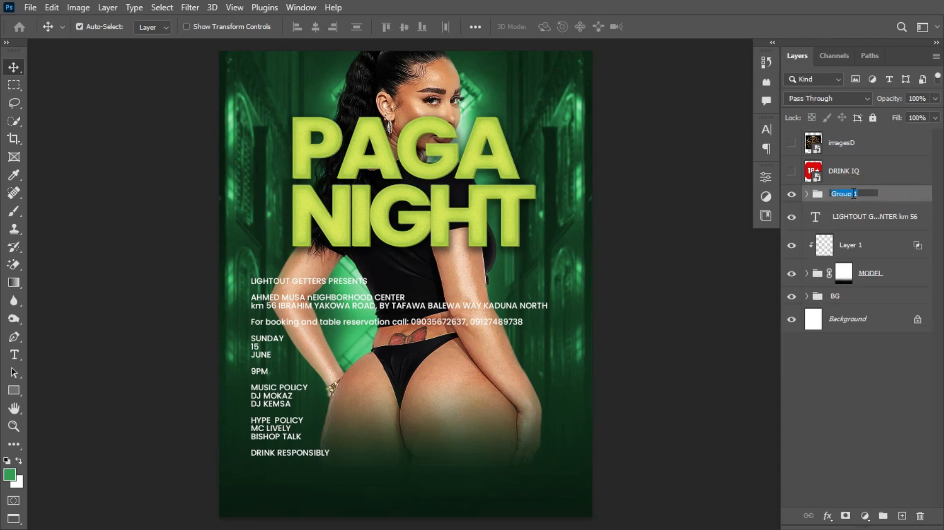
type("theme")
key("Return")
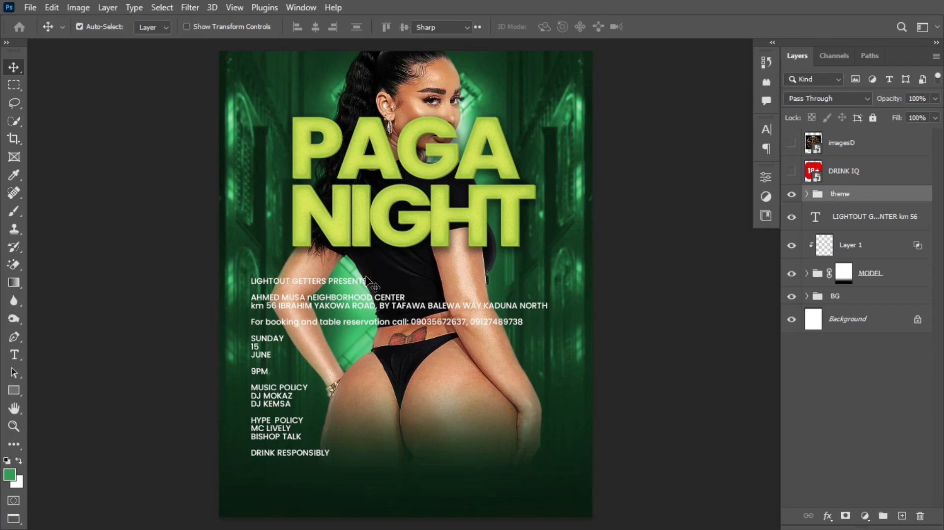
Step: Move the LIGHTOUT GETTERS PRESENTS line out of the event text block into a new text layer above the title
left_click(16, 354)
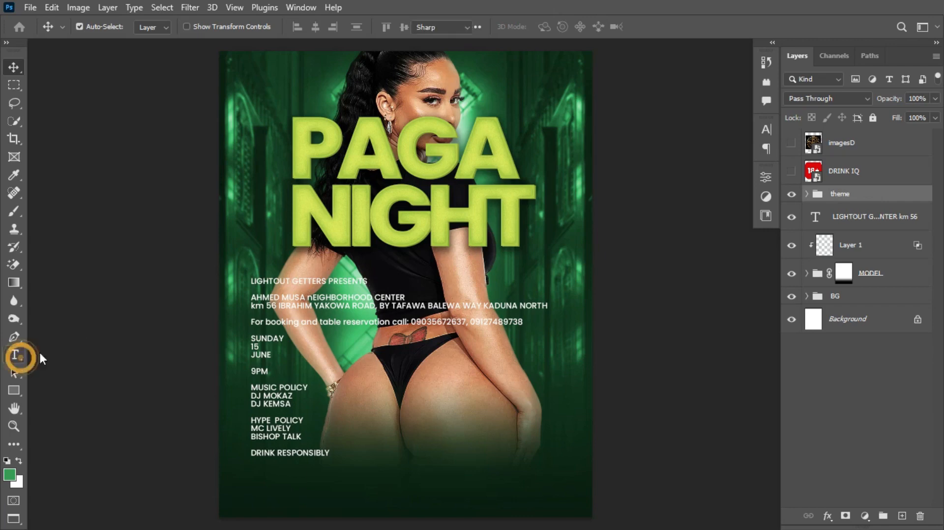
left_click(289, 279)
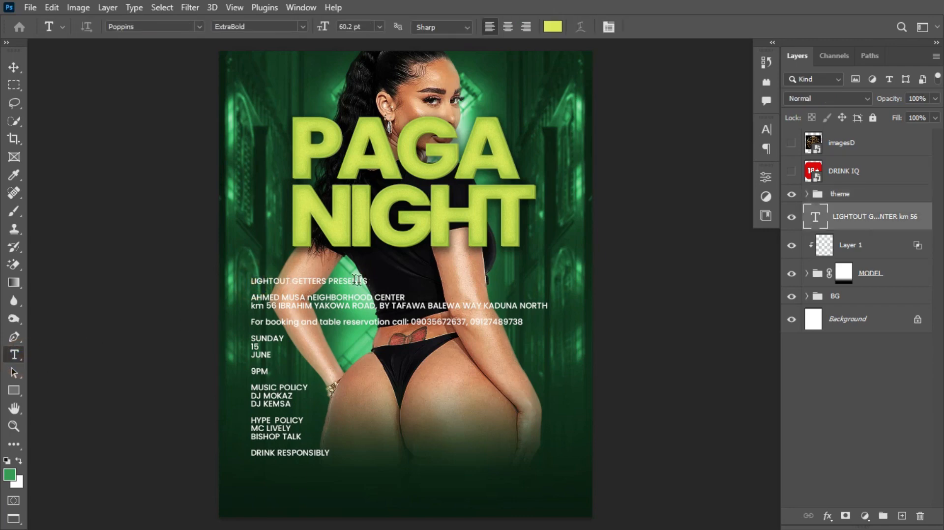
triple_click(369, 280)
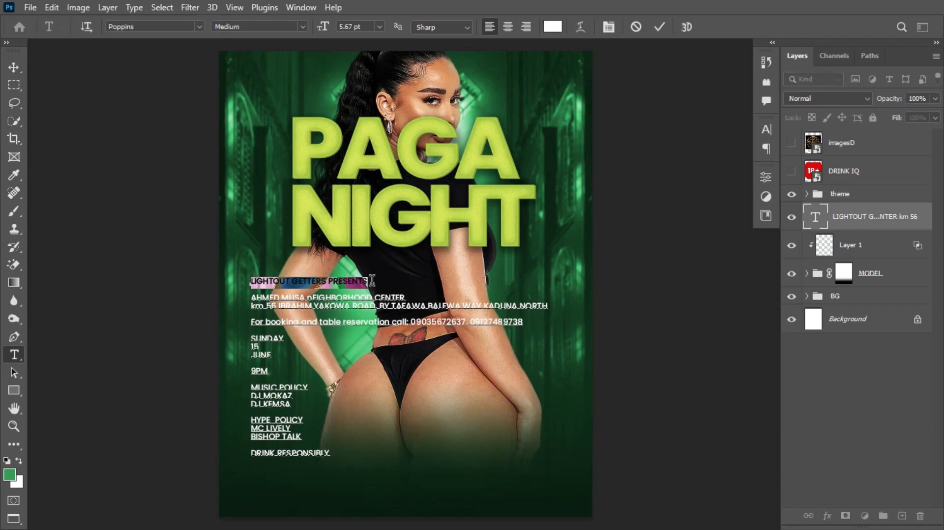
key("ctrl+c")
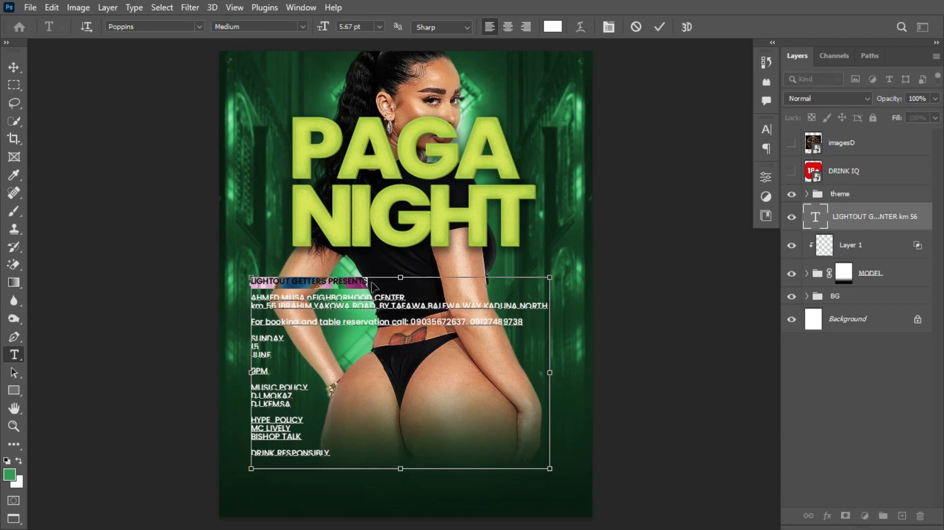
key("BackSpace")
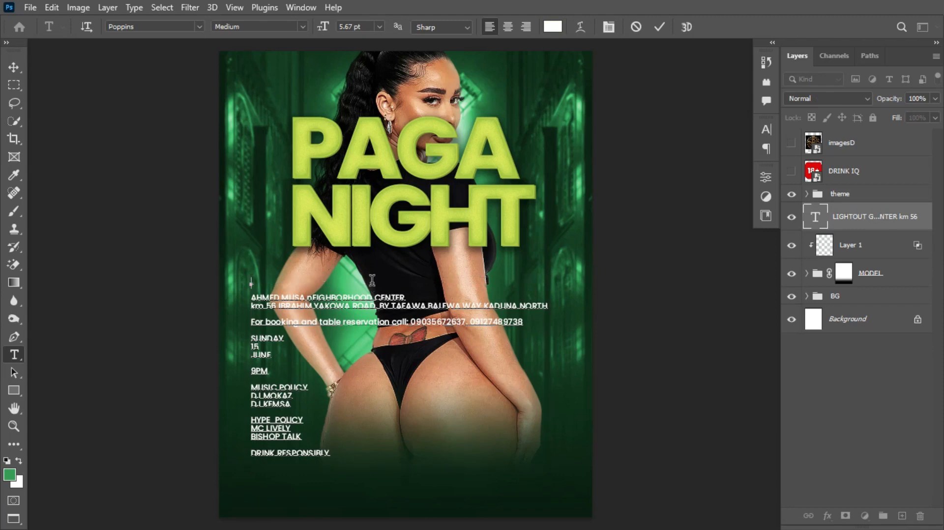
key("Delete")
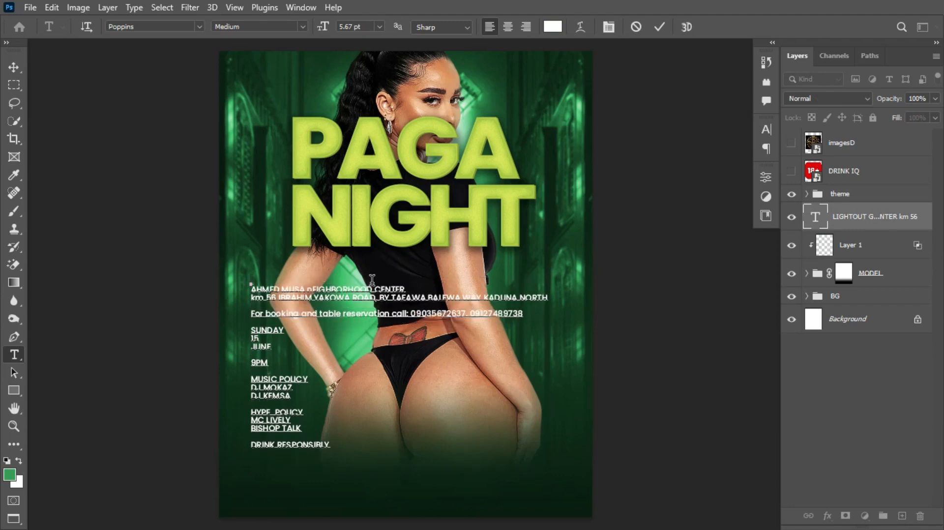
key("ctrl+Return")
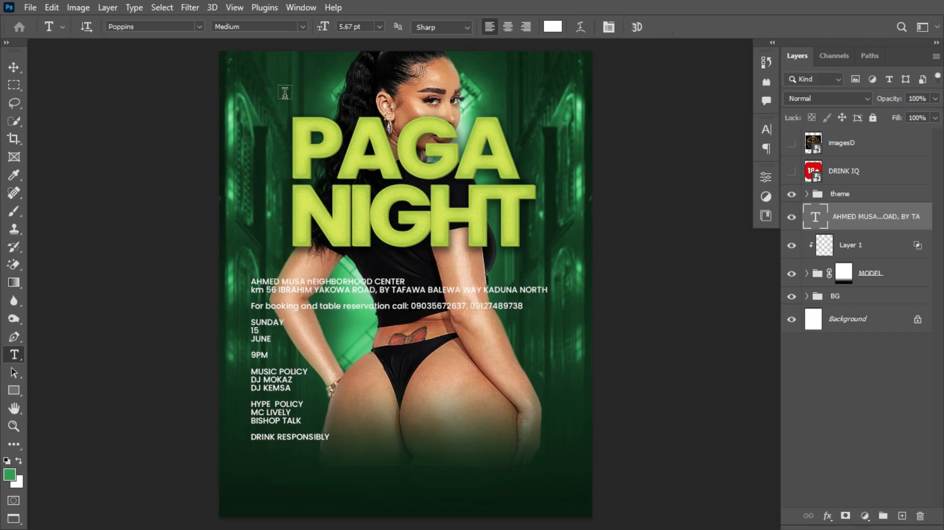
left_click(284, 91)
key("ctrl+v")
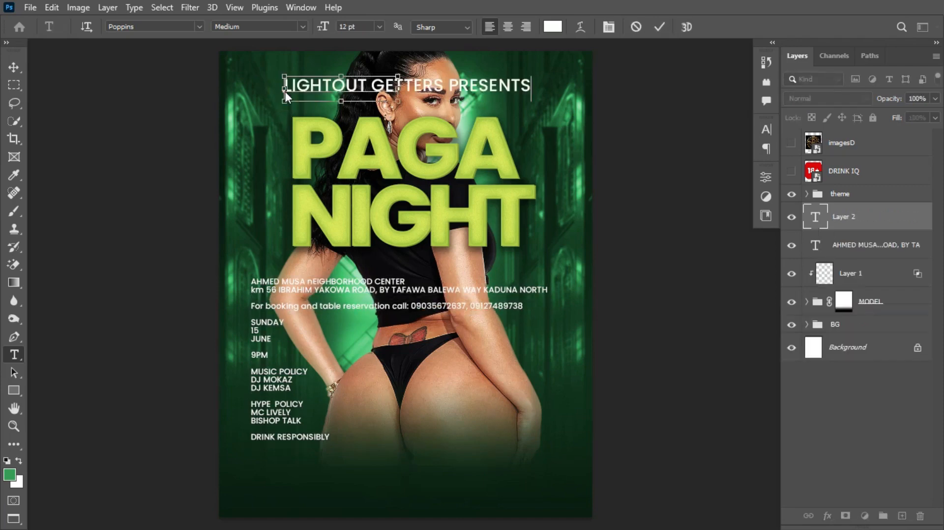
Step: Set the word PRESENTS to Poppins Regular and LIGHTOUT GETTERS to Poppins SemiBold
double_click(465, 86)
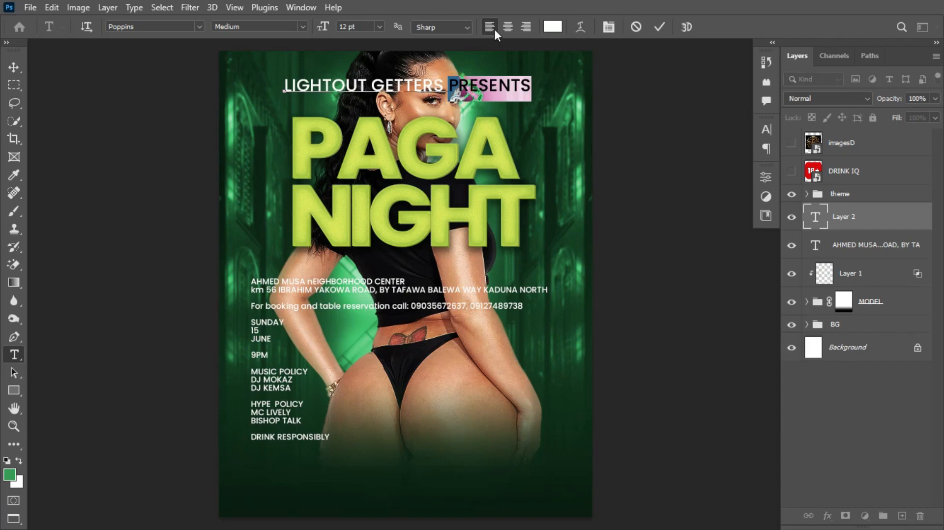
left_click(299, 26)
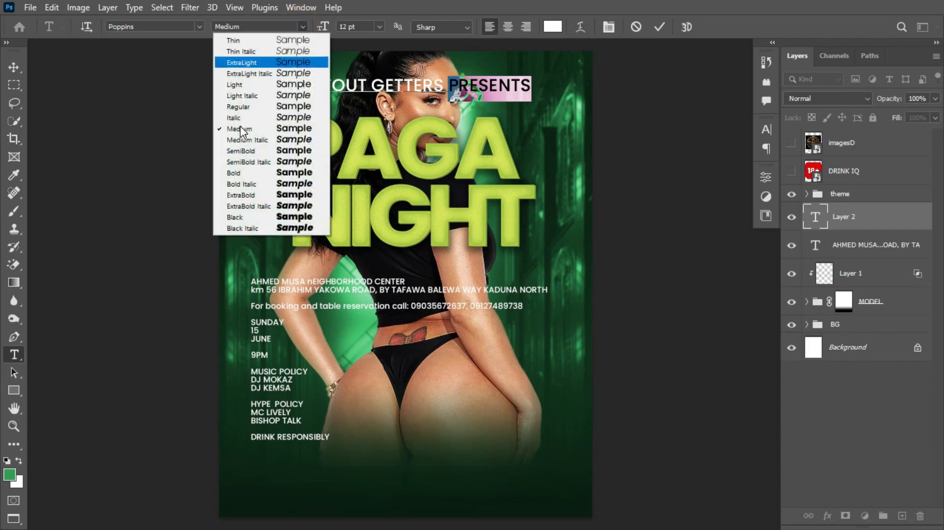
left_click(249, 107)
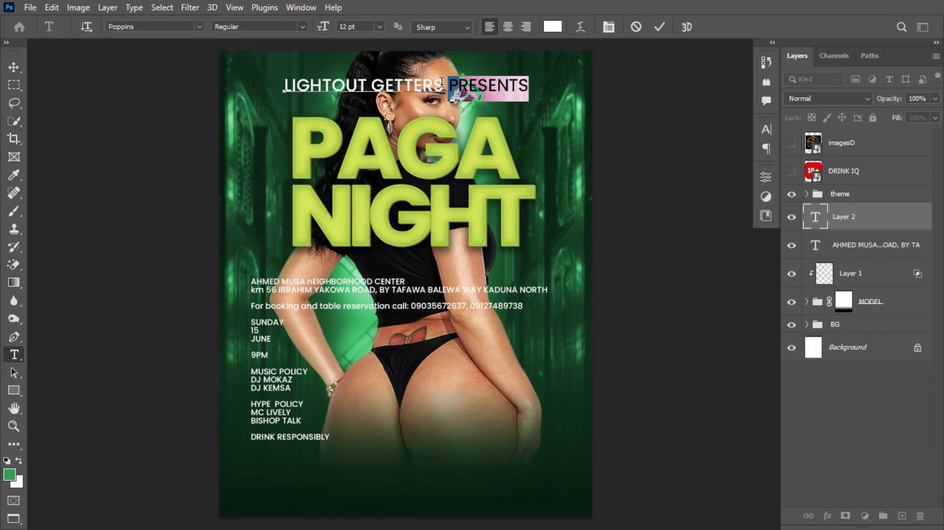
left_click_drag(445, 86, 284, 87)
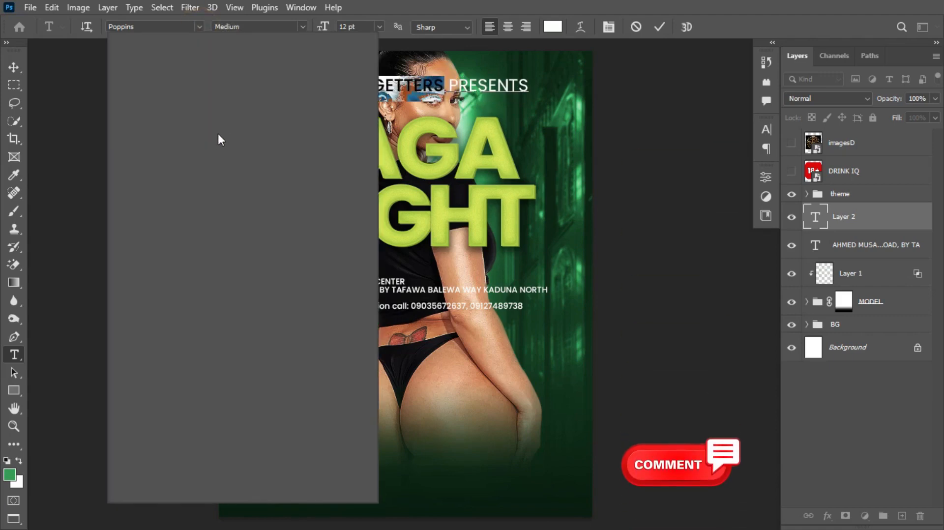
left_click(302, 29)
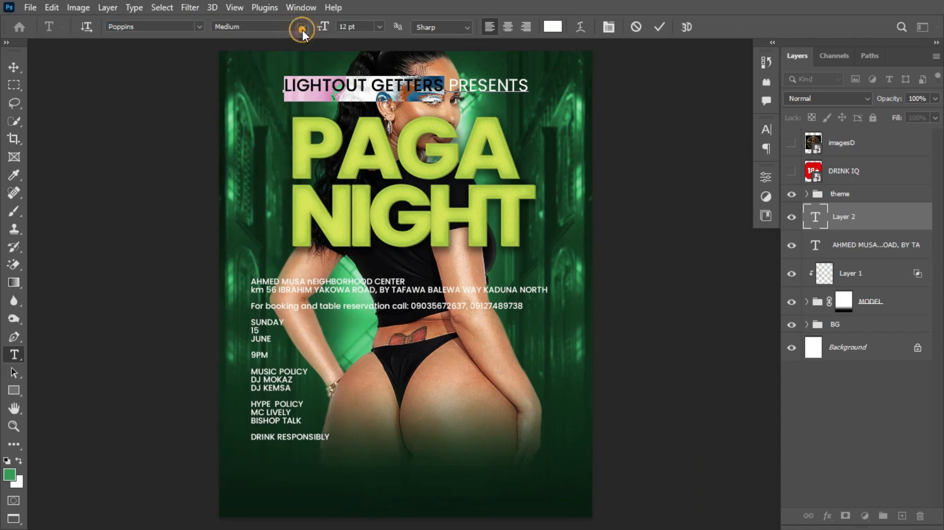
left_click(255, 157)
left_click(659, 27)
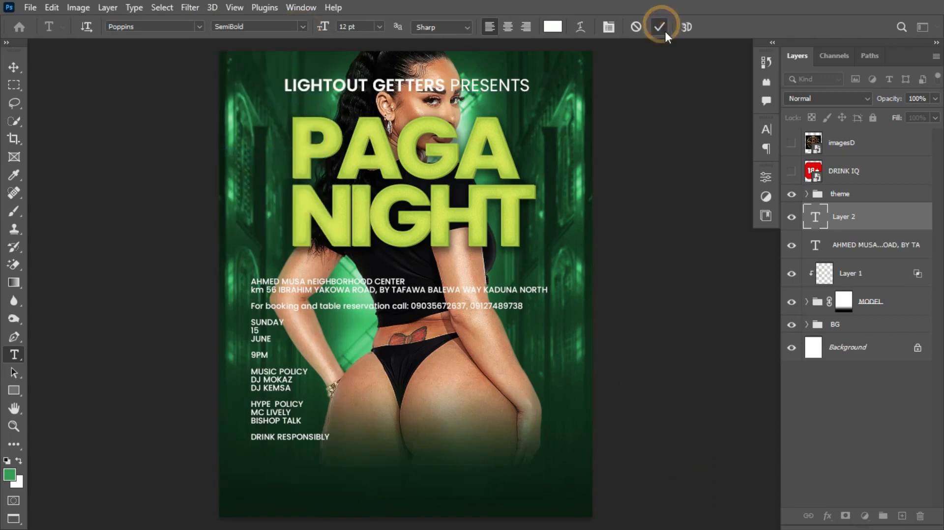
Step: Tighten the LIGHTOUT GETTERS PRESENTS text's tracking to -80
left_click(766, 130)
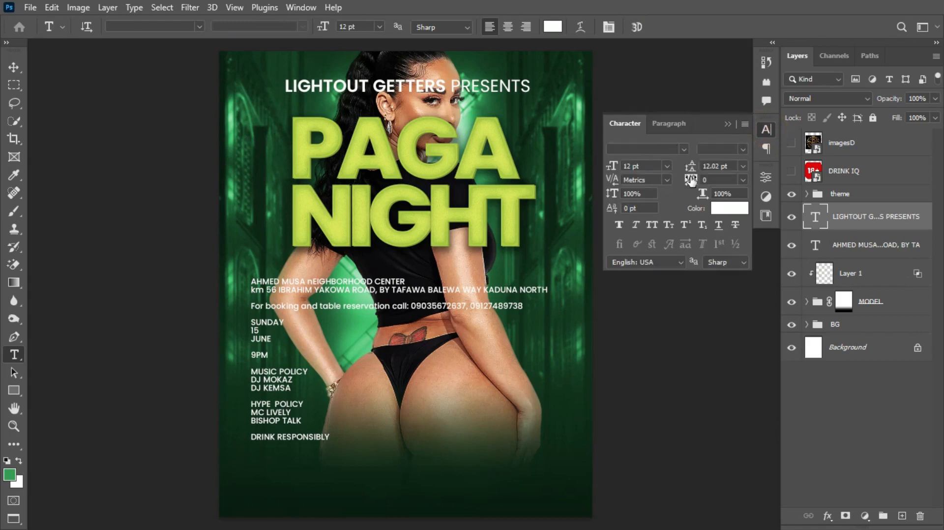
left_click_drag(691, 180, 690, 180)
left_click_drag(690, 180, 687, 178)
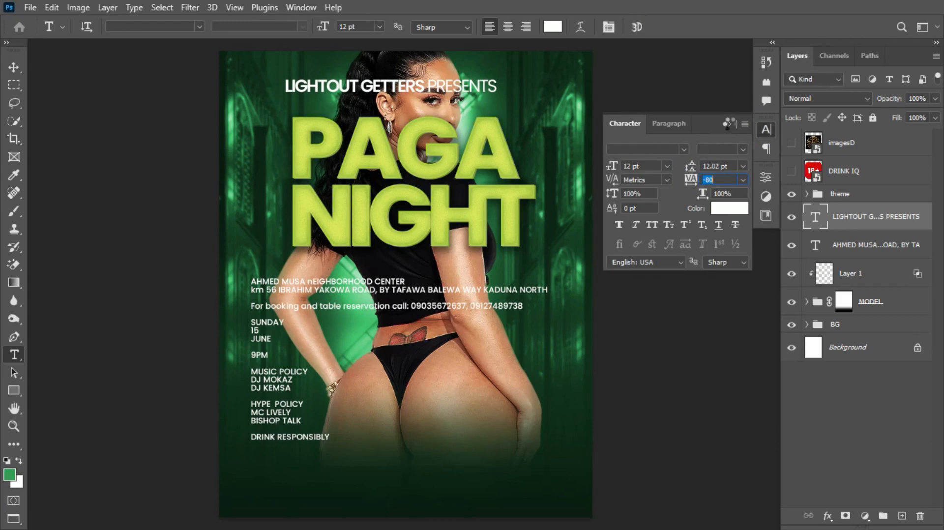
left_click(727, 124)
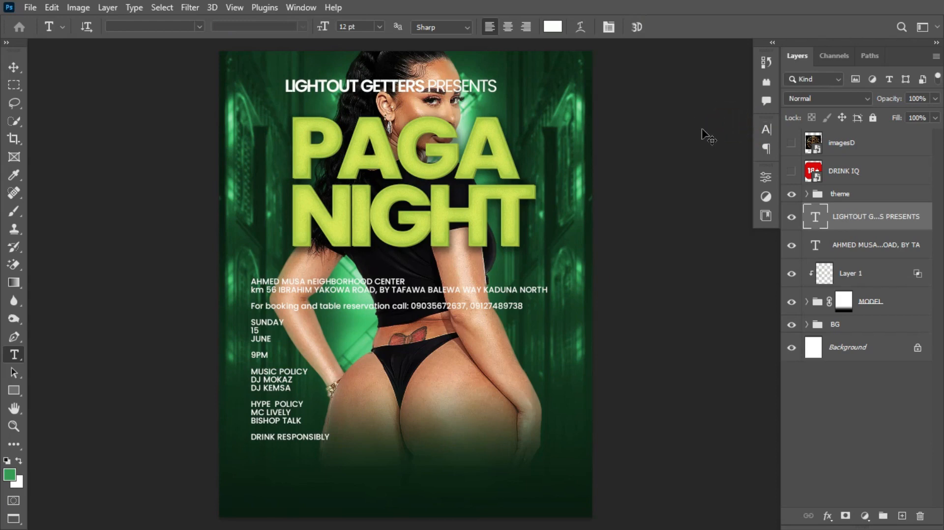
Step: Scale the LIGHTOUT GETTERS PRESENTS line to about 54% and place it just above PAGA, aligned with the title's left edge
key("ctrl+t")
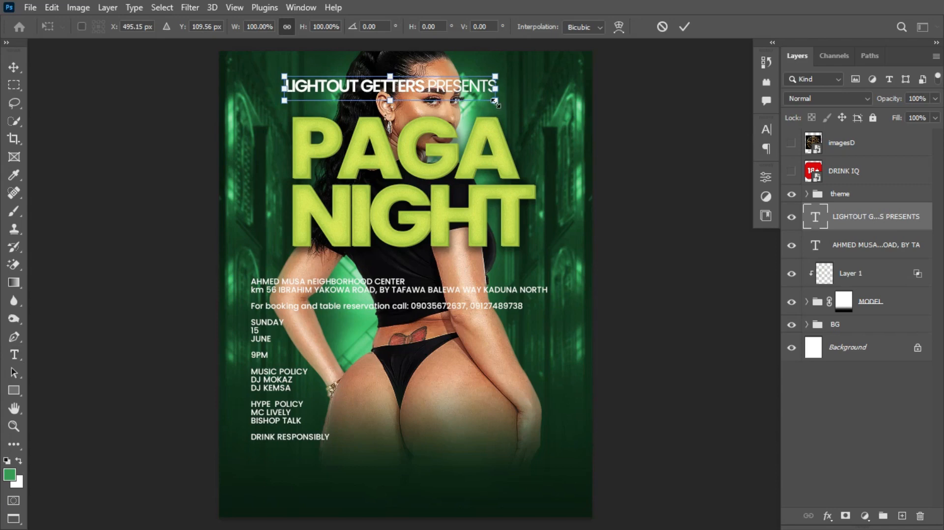
left_click_drag(494, 102, 385, 110)
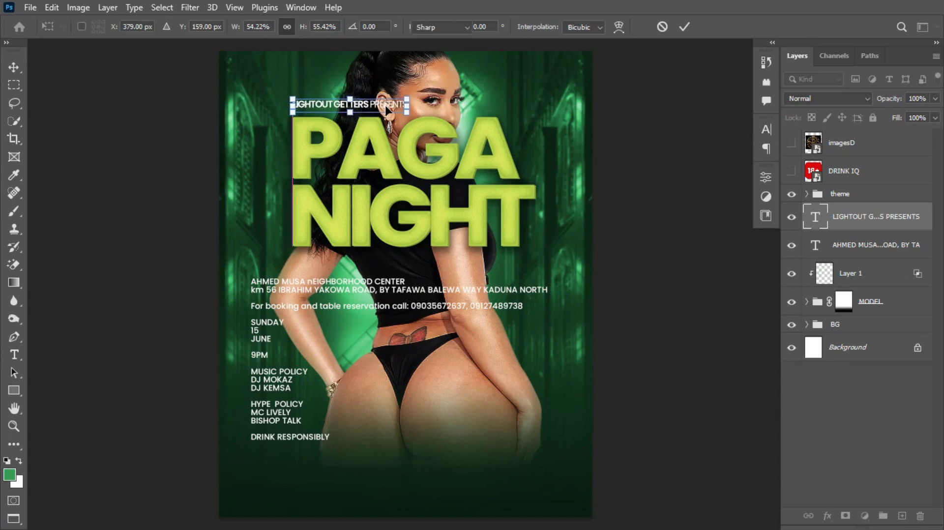
key("Return")
key("t")
key("v")
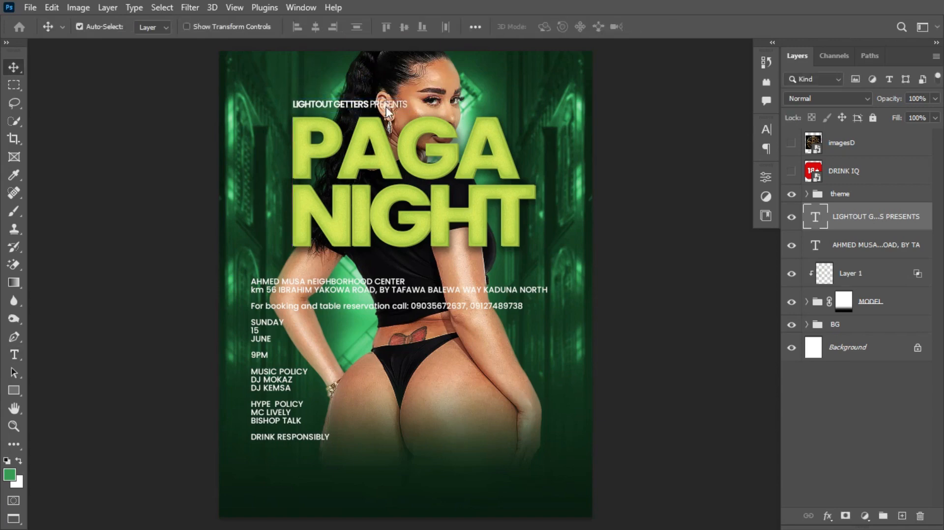
key("Down")
key("Down")
key("Down")
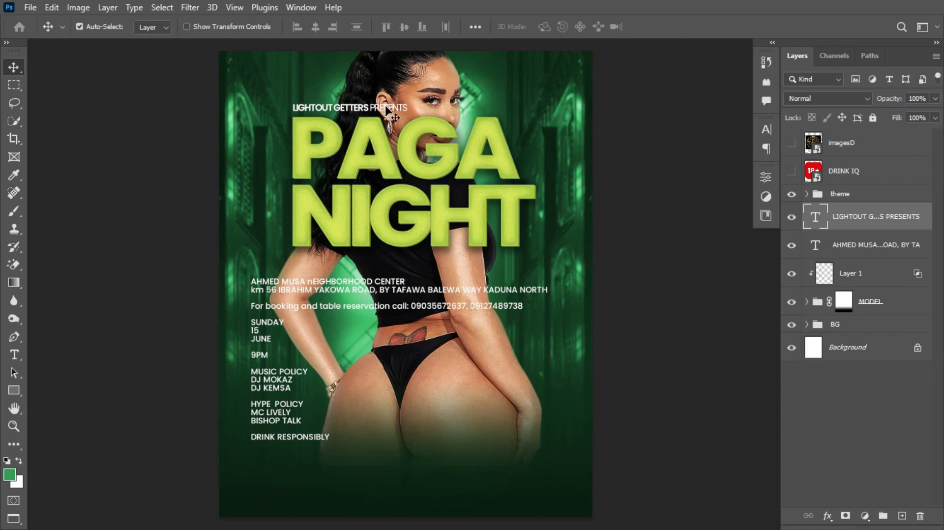
Step: Add the LIGHTOUT GETTERS PRESENTS layer to the theme group and move the group down to the flyer's lower part
left_click(894, 219)
left_click_drag(884, 205, 871, 200)
key("ctrl+t")
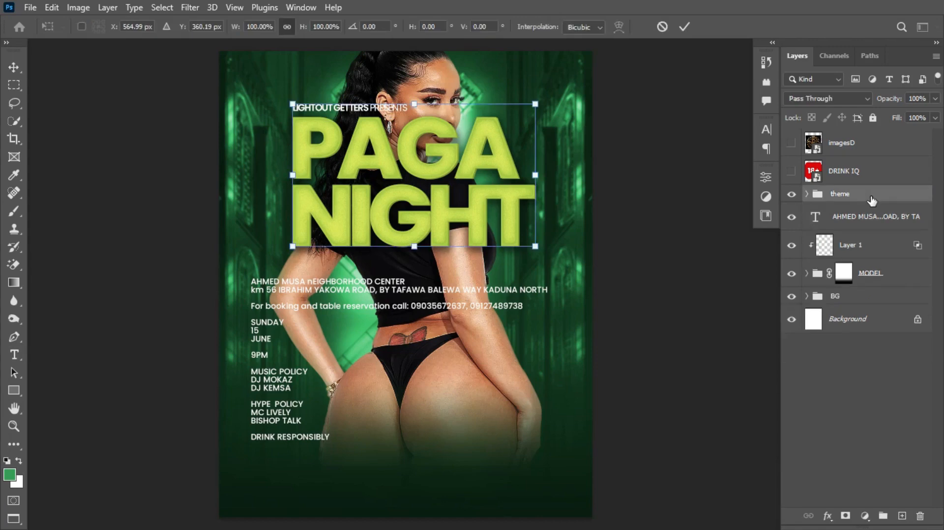
left_click_drag(456, 181, 455, 409)
key("Return")
Step: Center the theme group horizontally on the whole canvas and clear the selection
key("ctrl+a")
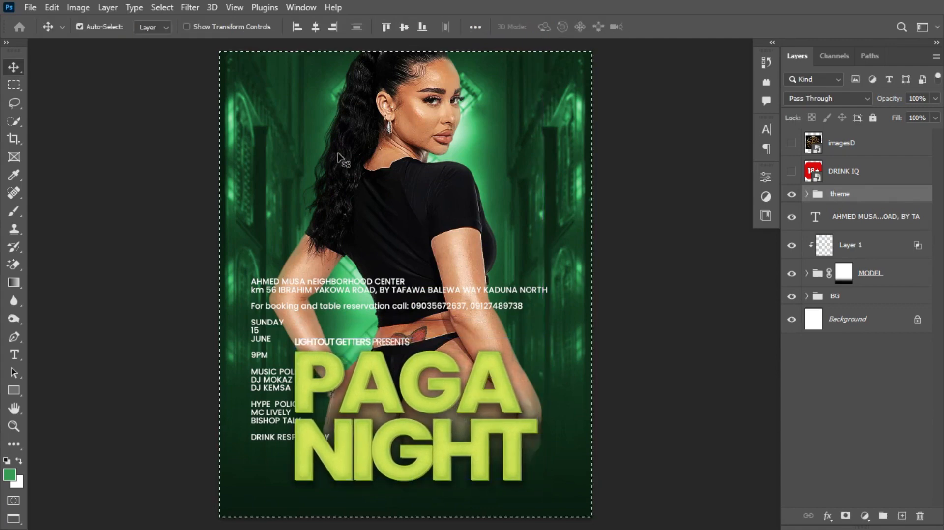
left_click(315, 26)
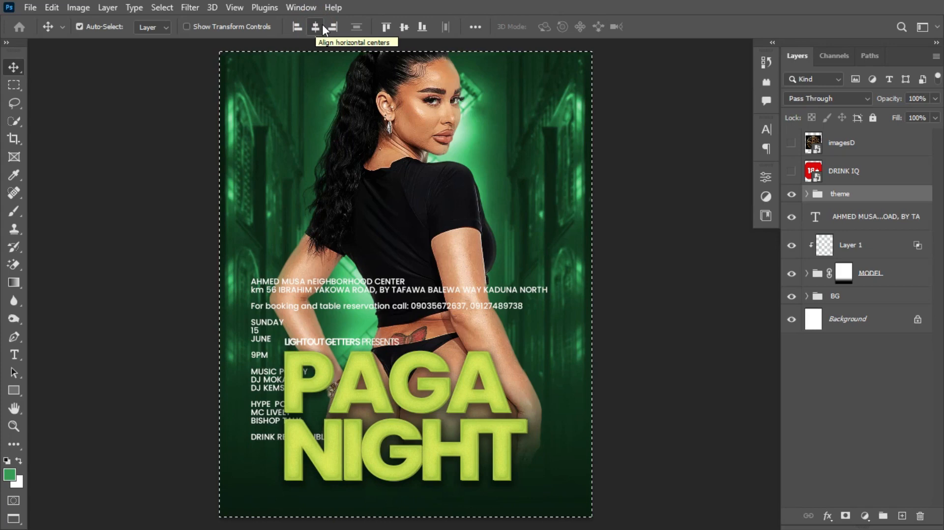
left_click(316, 27)
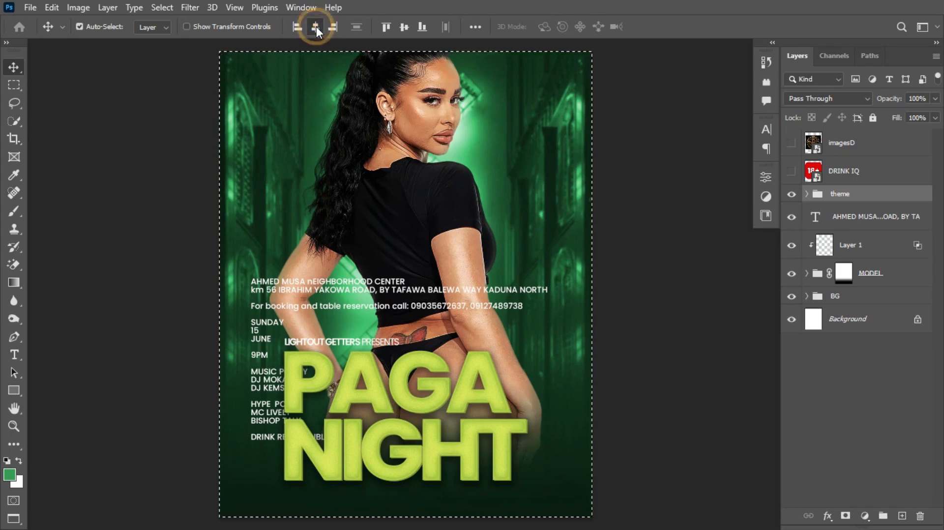
key("ctrl+d")
Step: Nudge the theme group slightly upward and scale it to about 102%
key("ctrl+t")
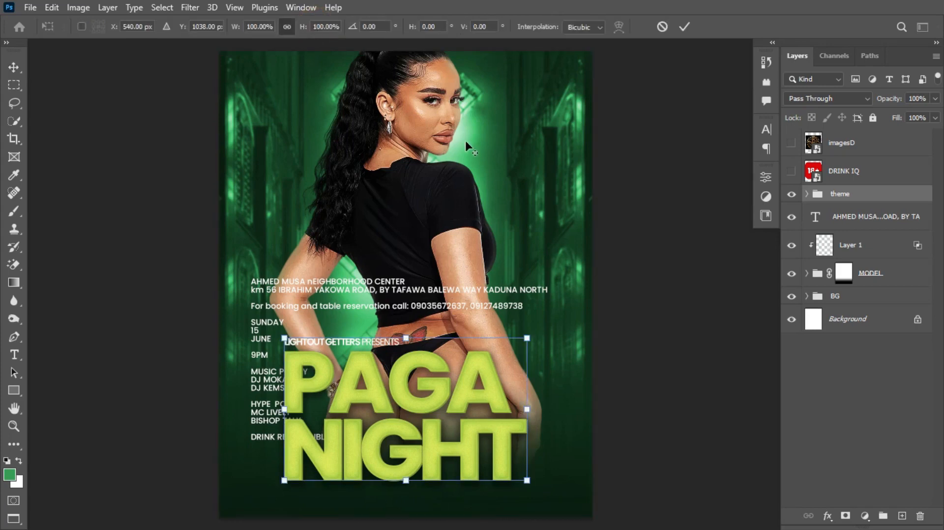
left_click_drag(431, 397, 430, 378)
left_click_drag(527, 319, 529, 318)
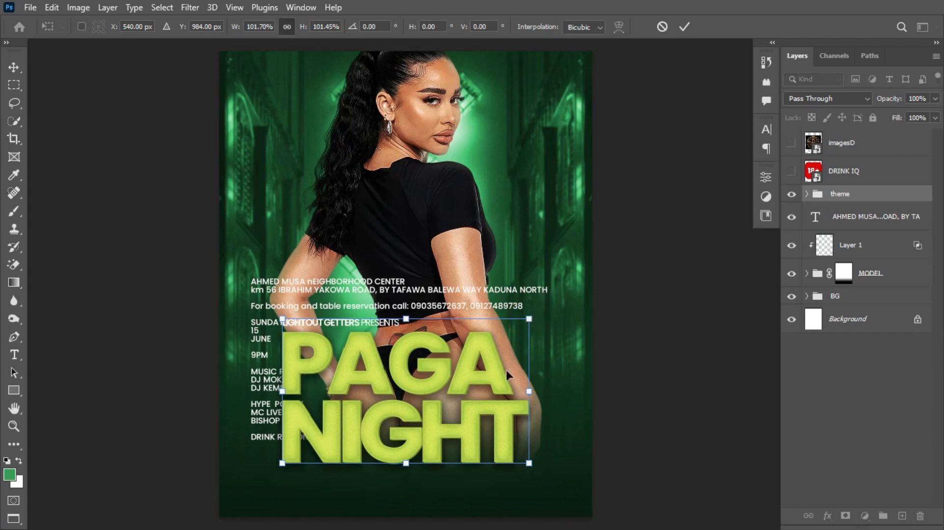
left_click_drag(504, 368, 503, 365)
key("Return")
Step: Move the event text block to the flyer's upper area, cutting out its two venue lines, and lock the theme group
left_click_drag(454, 305, 442, 118)
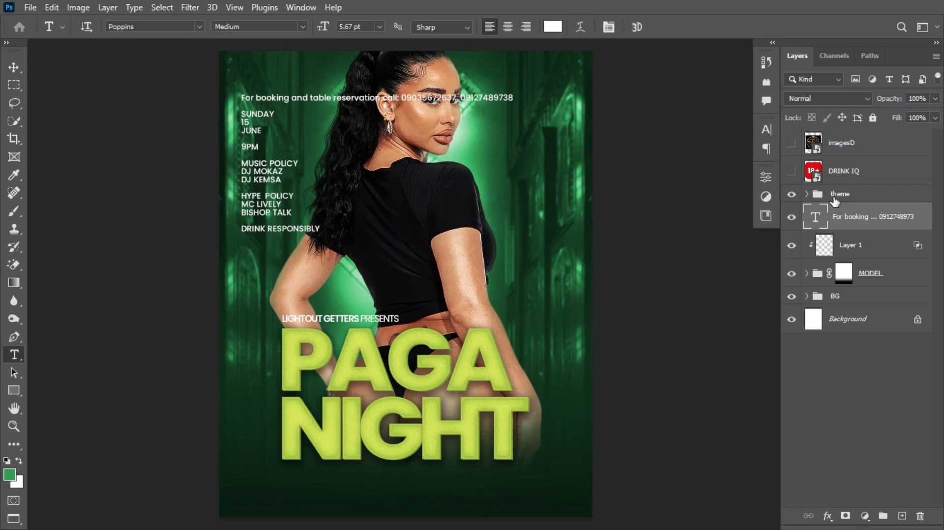
left_click(841, 196)
left_click(869, 115)
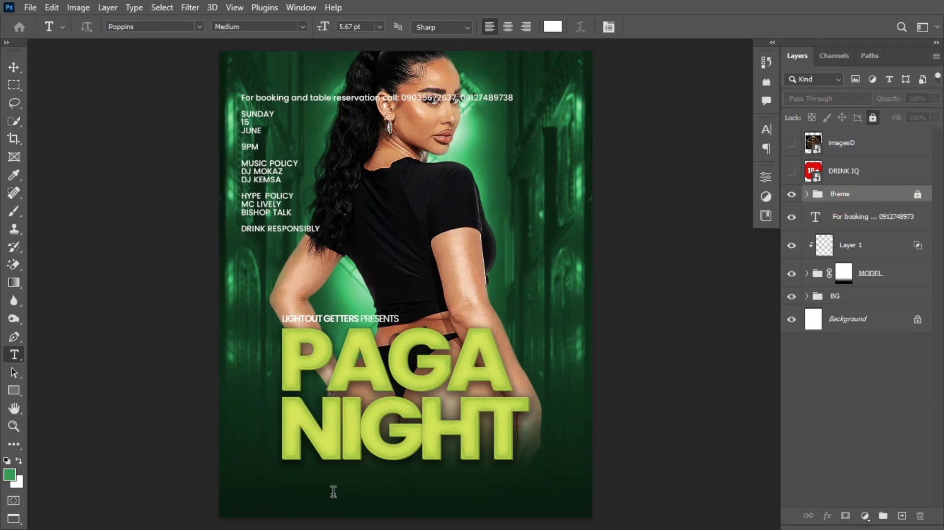
Step: Paste the cut venue name and address into a new text layer near the flyer's lower edge and set it to 6 pt
left_click(261, 502)
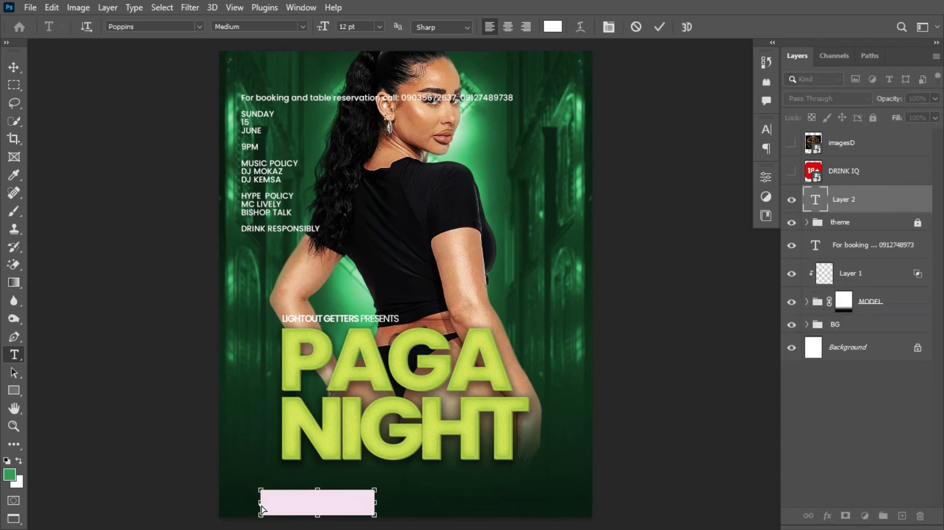
key("ctrl+v")
key("ctrl")
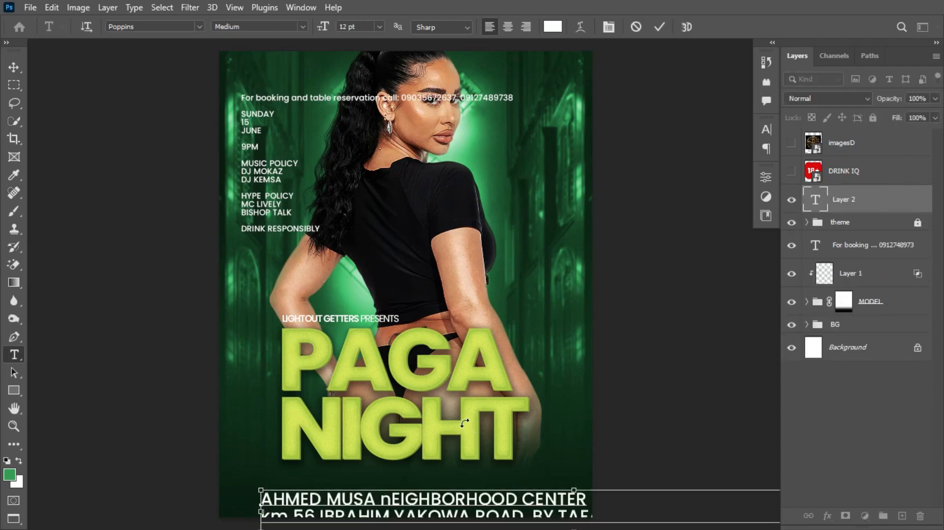
key("ctrl+a")
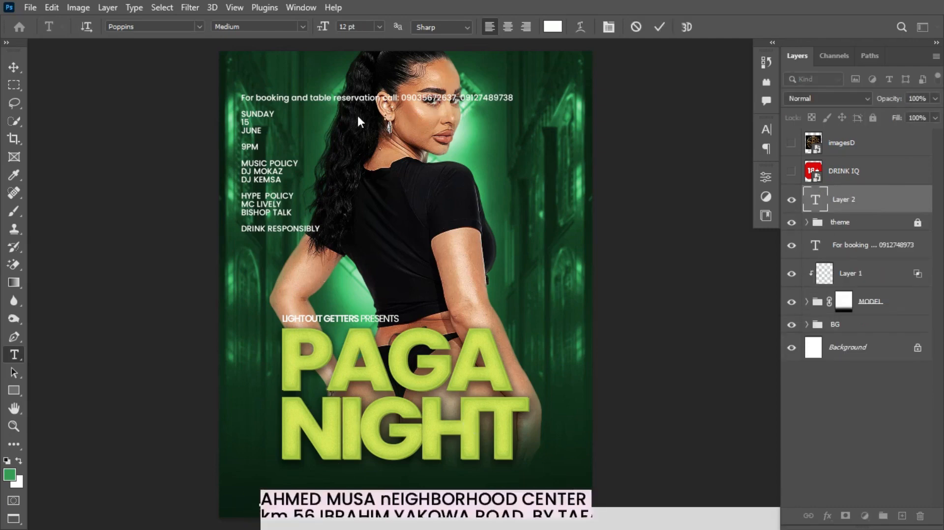
left_click_drag(323, 27, 322, 30)
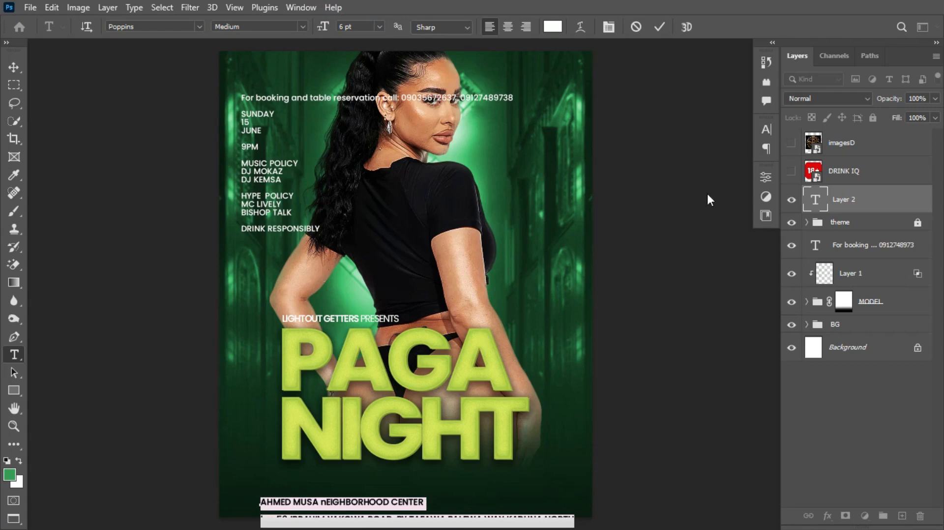
Step: Center-align the venue text and place it centrally just below the word NIGHT
left_click_drag(395, 498, 400, 473)
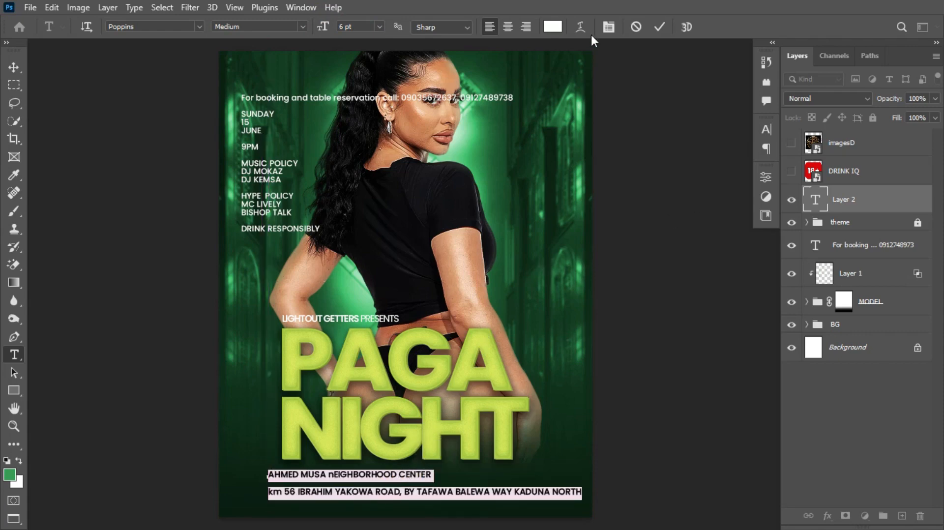
left_click(509, 27)
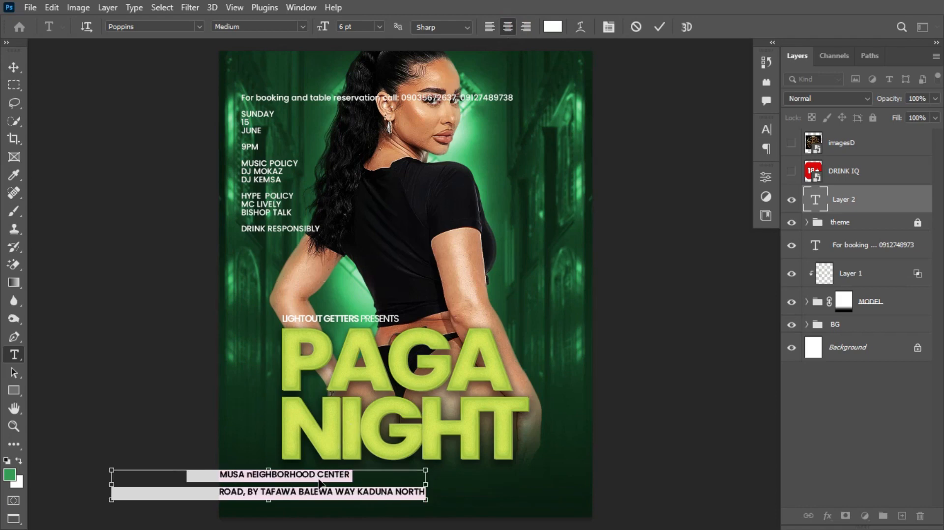
left_click_drag(324, 482, 407, 479)
left_click(406, 480)
Step: Correct the lowercase first letter of NEIGHBORHOOD in the venue name to a capital N
left_click(378, 475)
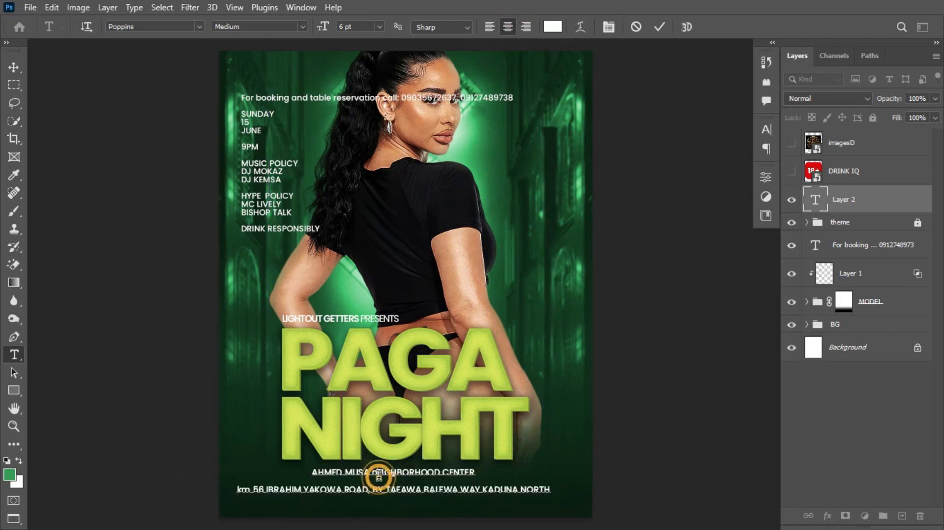
key("BackSpace")
type("N")
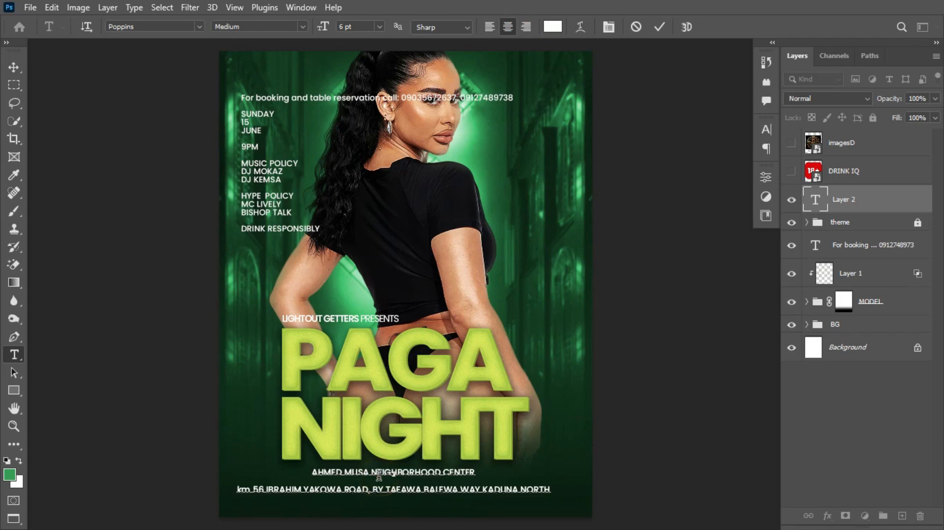
Step: Set the venue address line to All Caps at 4 pt
left_click_drag(237, 487, 566, 486)
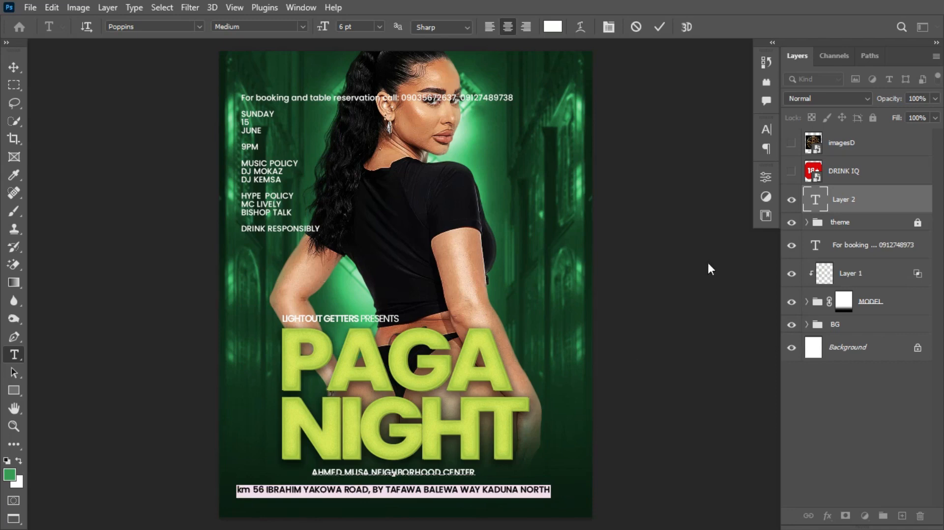
left_click_drag(768, 133, 653, 222)
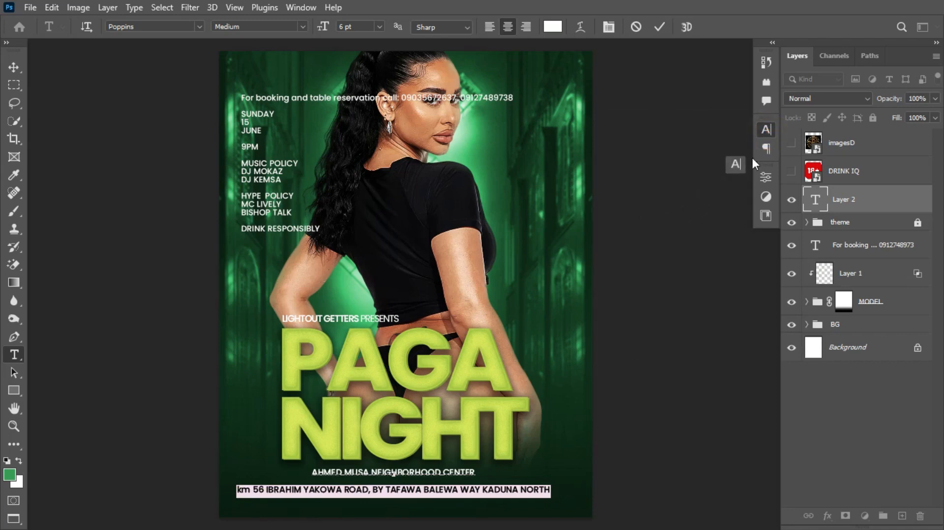
left_click_drag(753, 159, 767, 145)
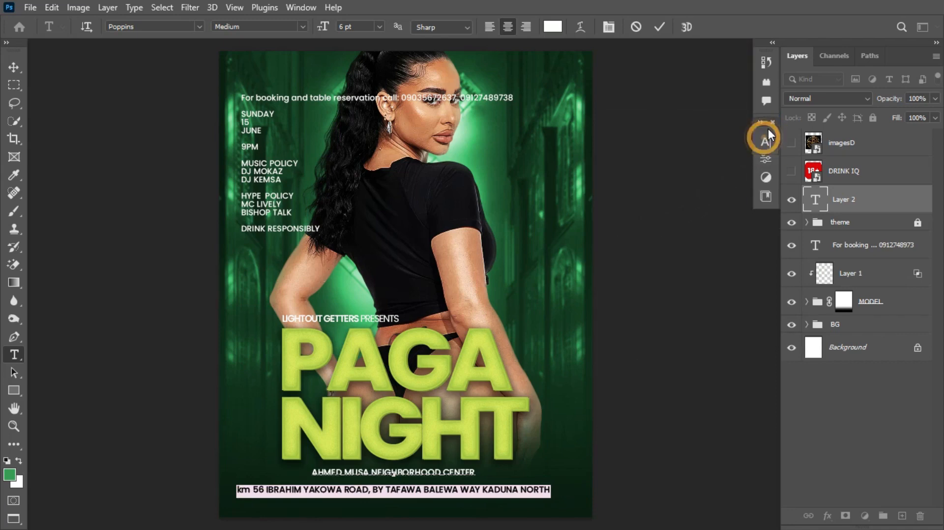
left_click_drag(768, 151, 768, 151)
left_click(766, 156)
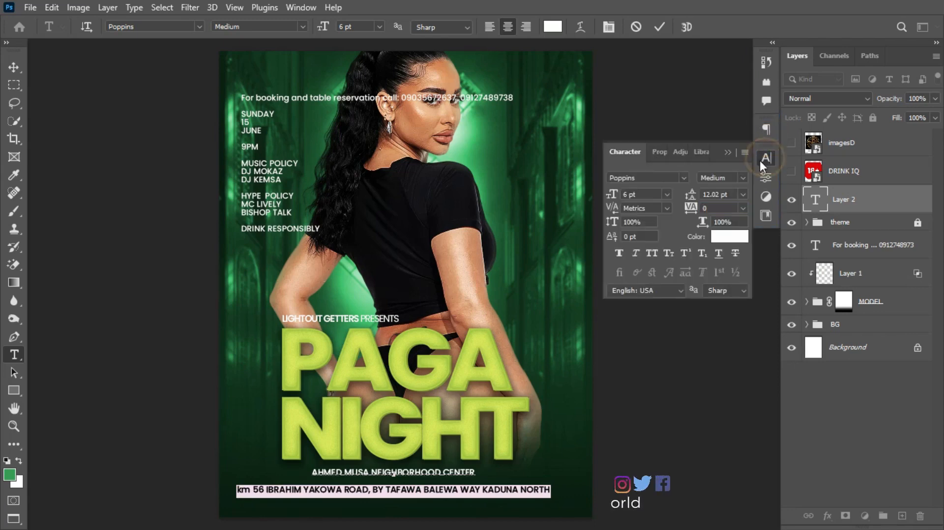
left_click(651, 253)
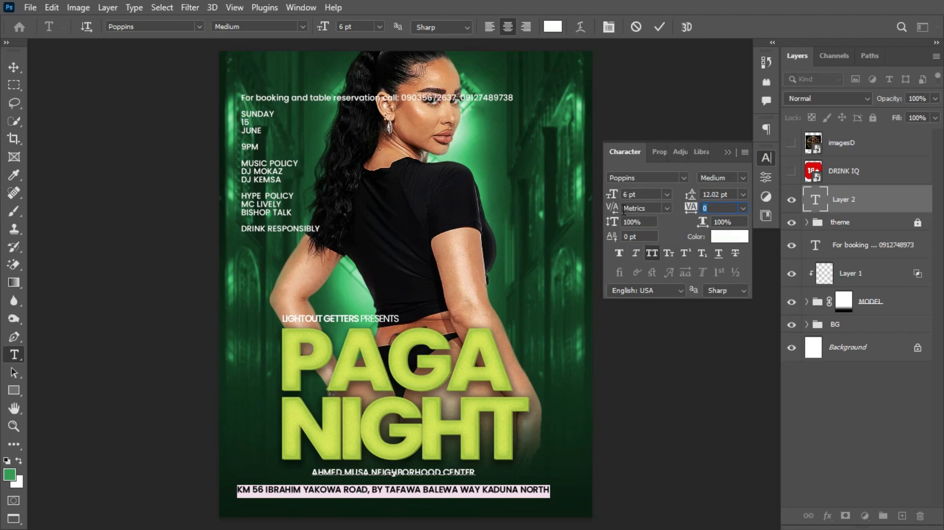
left_click_drag(612, 194, 611, 197)
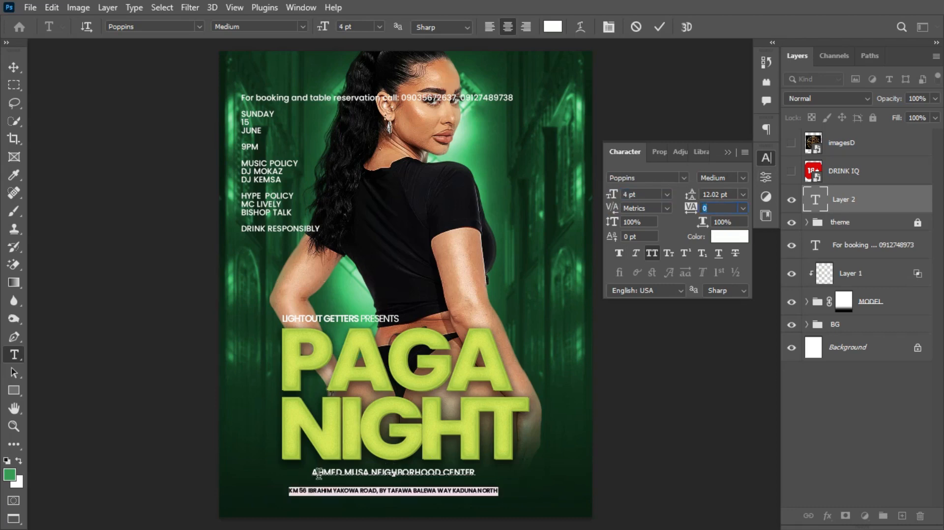
Step: Set the venue name line to Poppins Bold at 9 pt with 6 pt leading
left_click_drag(312, 473, 484, 469)
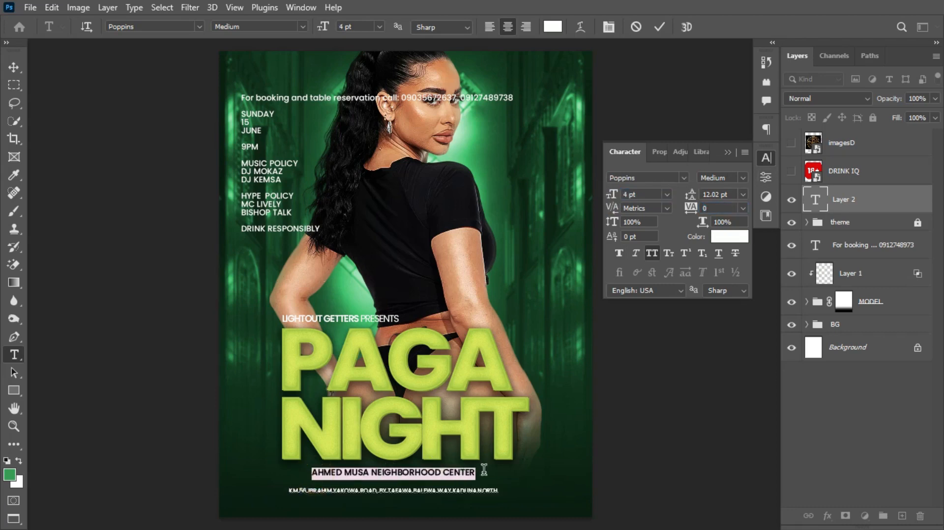
left_click(743, 178)
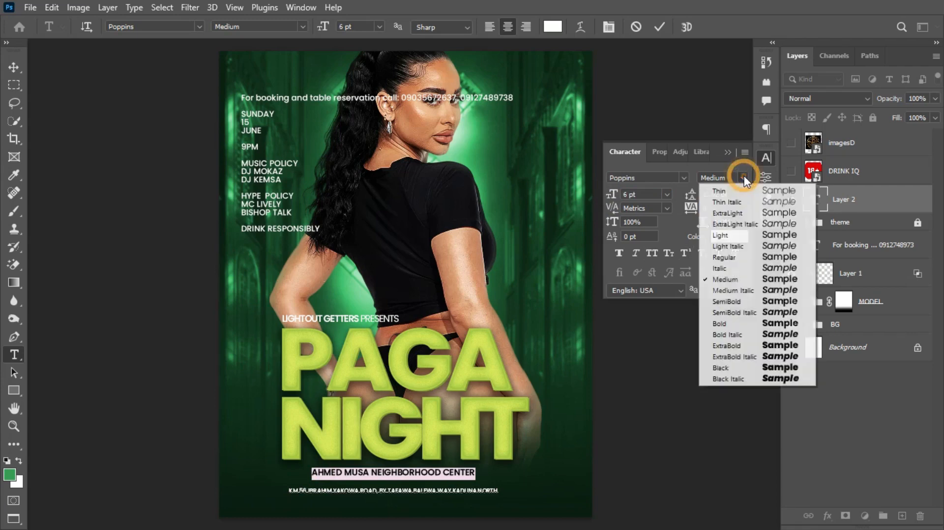
left_click(728, 323)
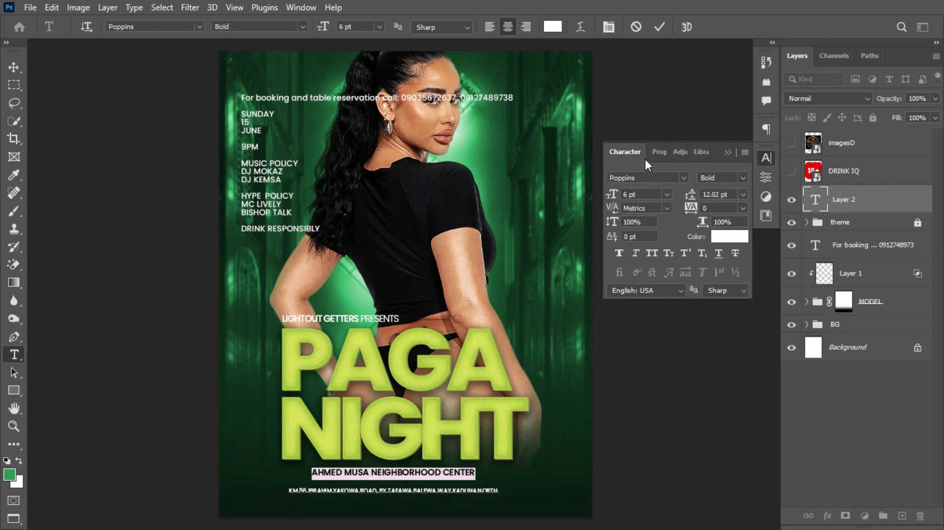
left_click_drag(612, 196, 610, 198)
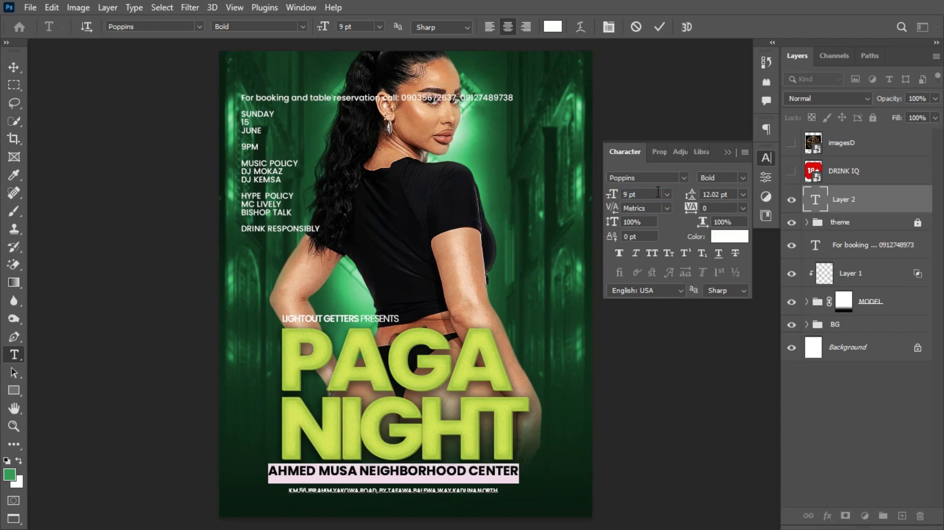
left_click_drag(694, 202, 691, 201)
Step: Set the leading of both venue lines to 6 pt to bring the address close under the venue name
left_click(290, 492)
left_click_drag(314, 493, 509, 485)
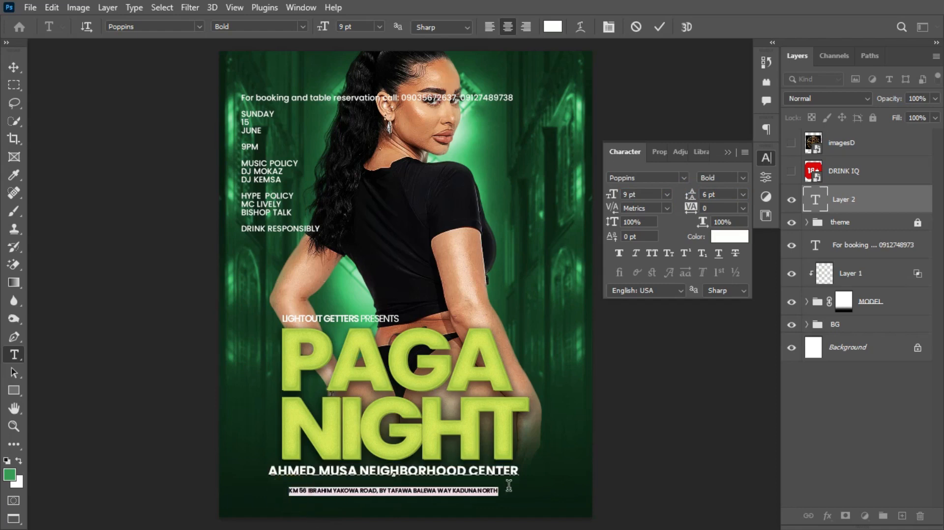
key("ctrl+a")
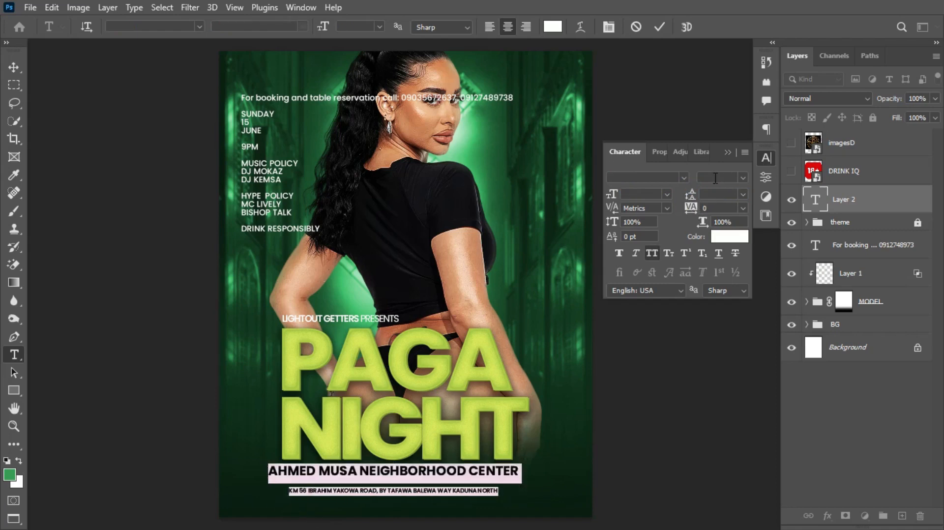
left_click(742, 194)
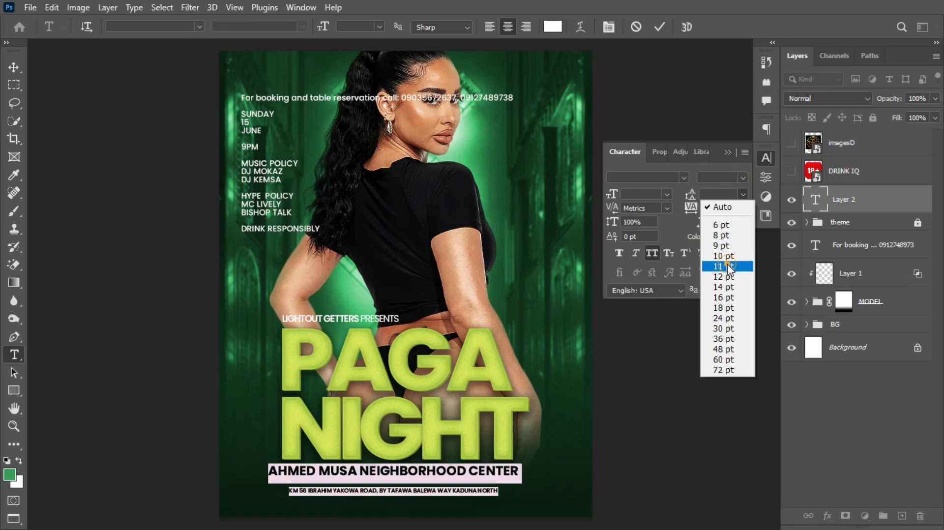
left_click(728, 266)
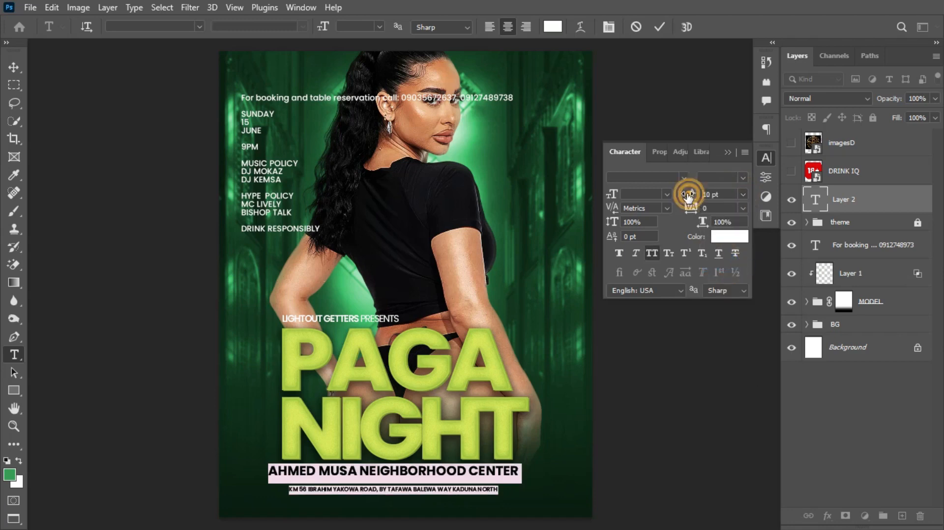
left_click_drag(689, 193, 687, 196)
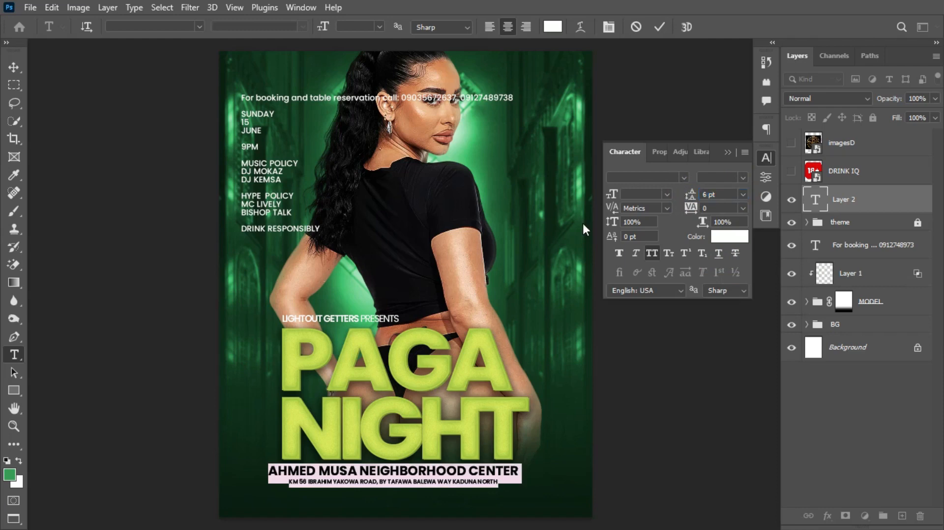
Step: Enlarge the venue address line to 5 pt
left_click(292, 485)
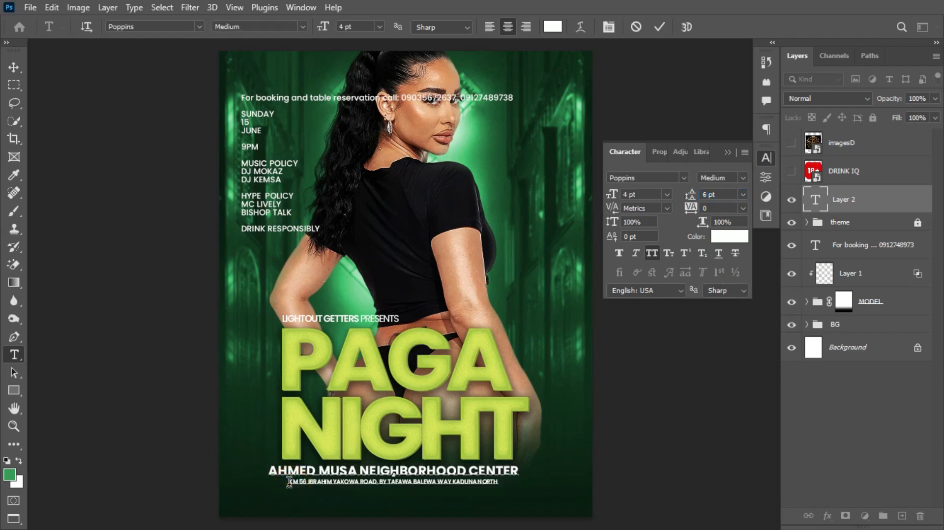
left_click_drag(289, 484, 500, 479)
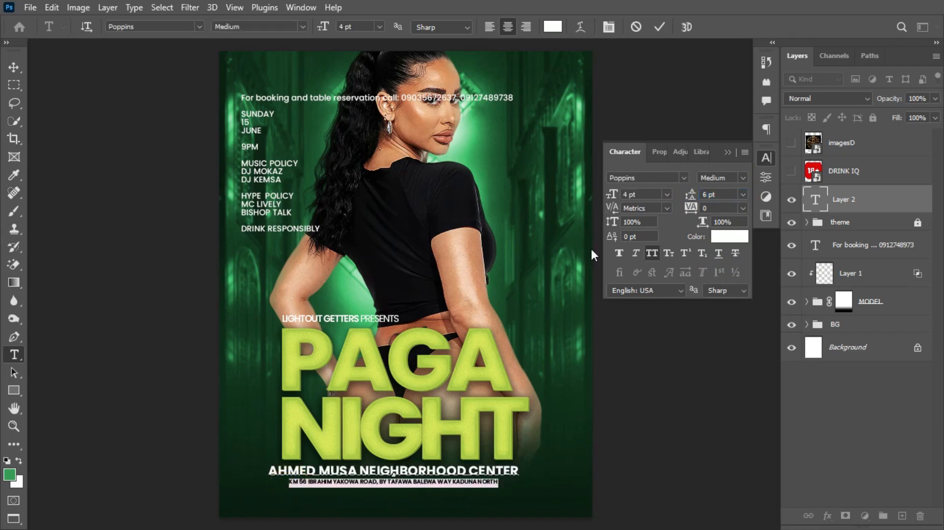
left_click(611, 198)
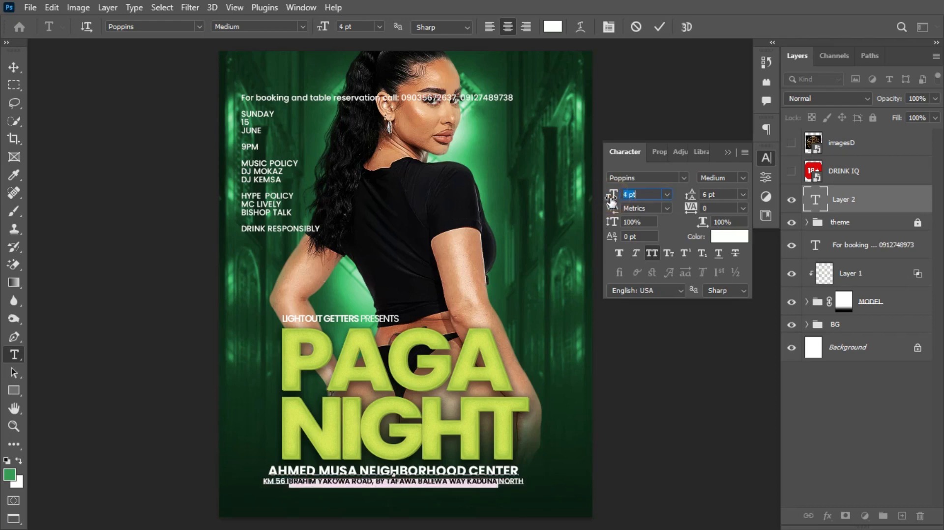
key("Up")
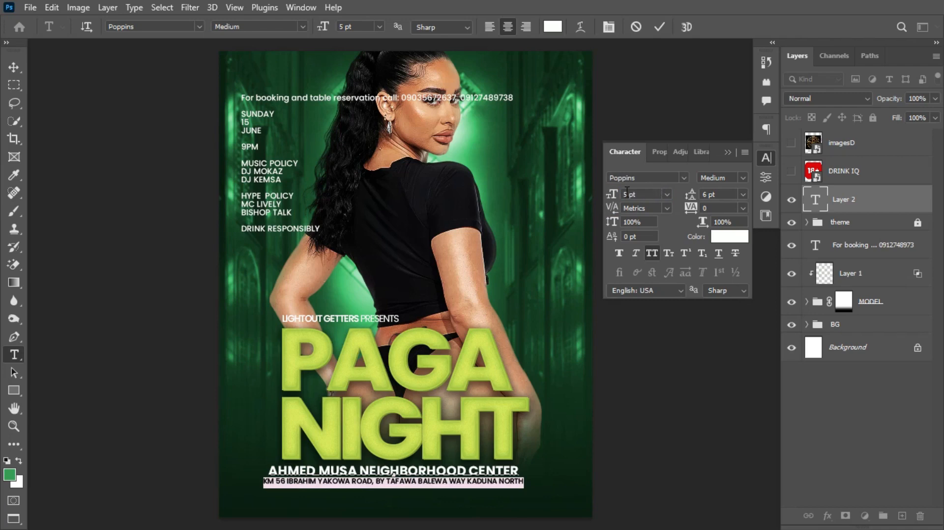
Step: Reduce the venue address line to 4.8 pt so it matches the width of the venue name
left_click(626, 192)
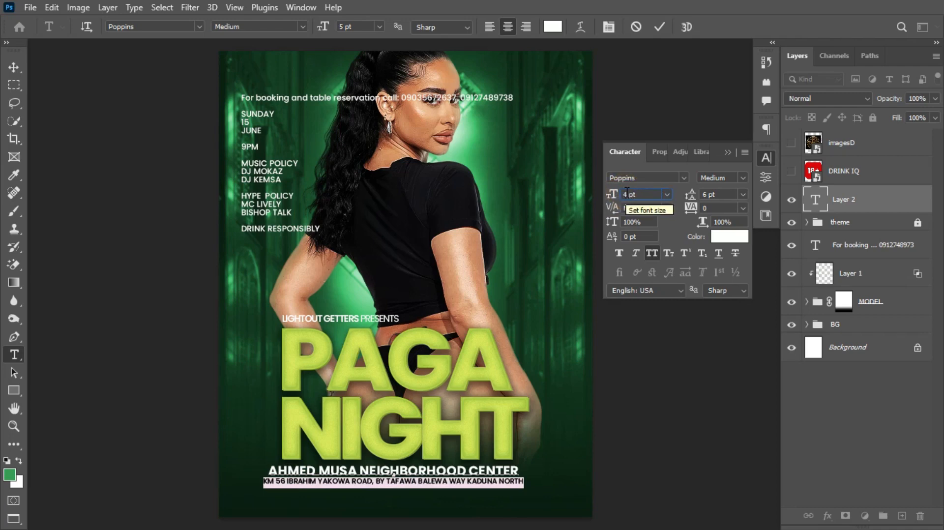
key("Return")
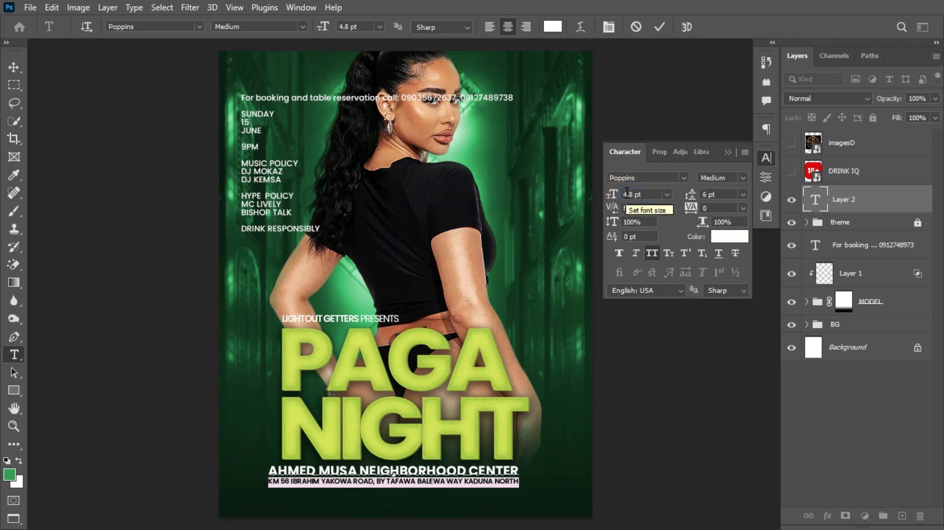
left_click(658, 26)
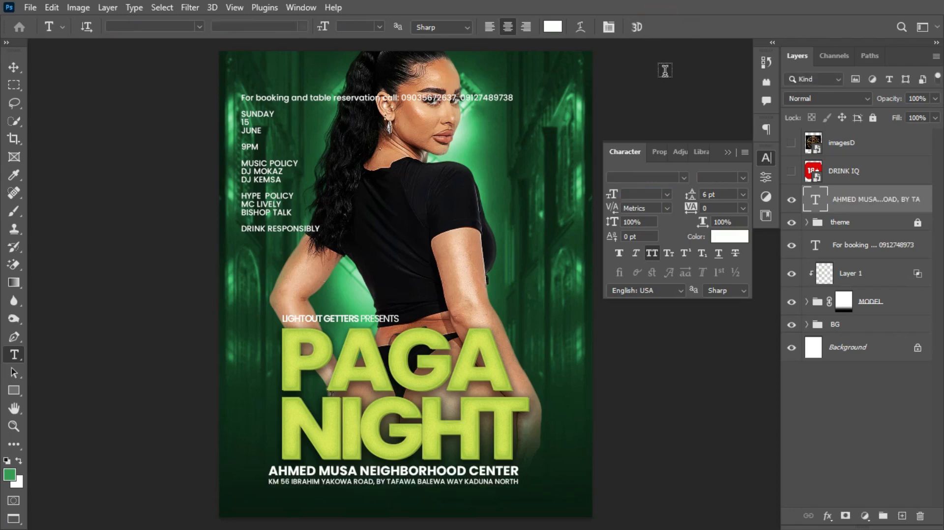
left_click(730, 152)
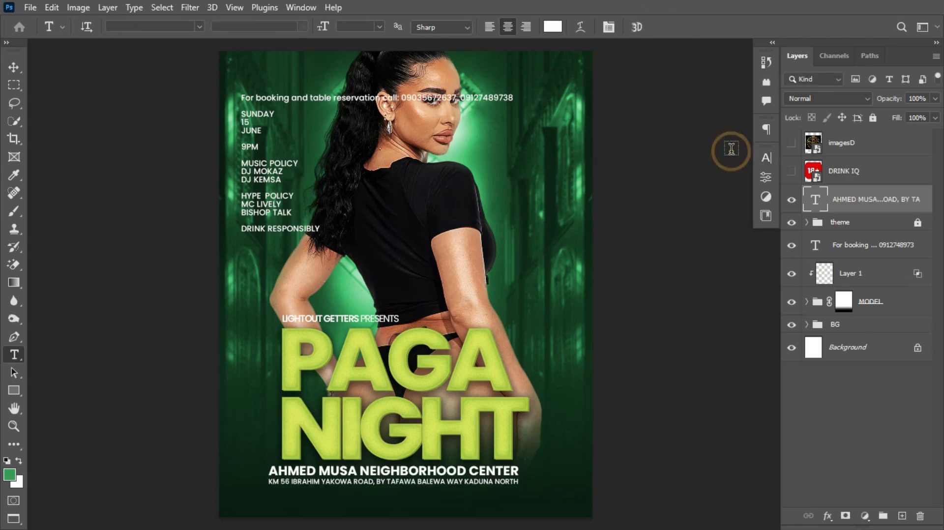
Step: Centre the venue text horizontally on the canvas and nudge it slightly down from the NIGHT title
key("ctrl+a")
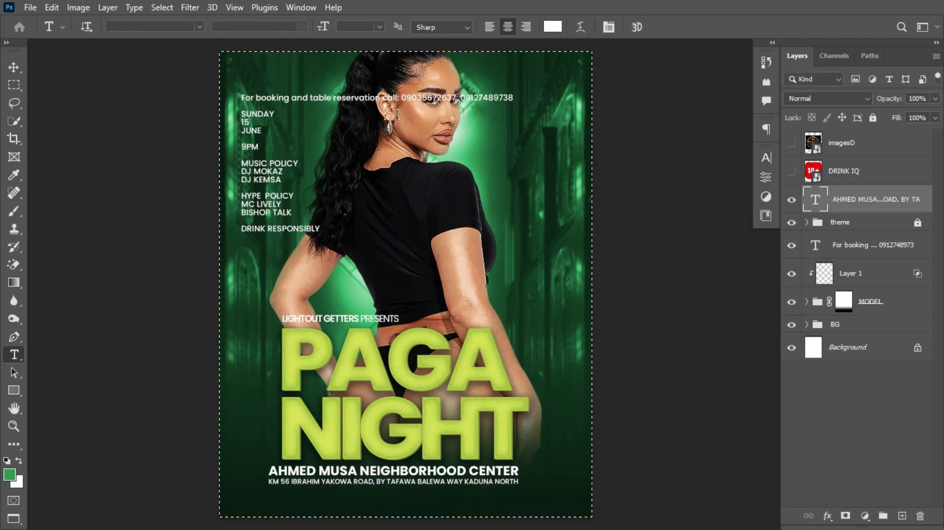
key("v")
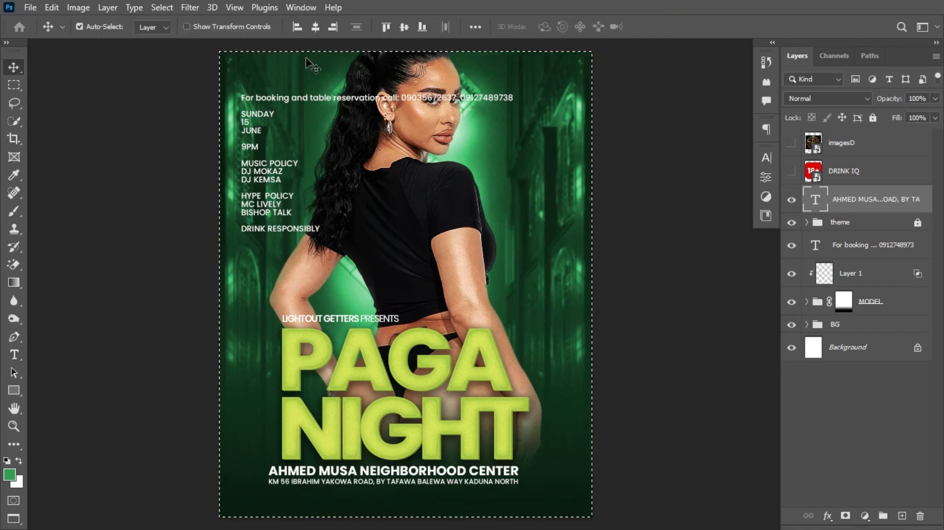
left_click(317, 27)
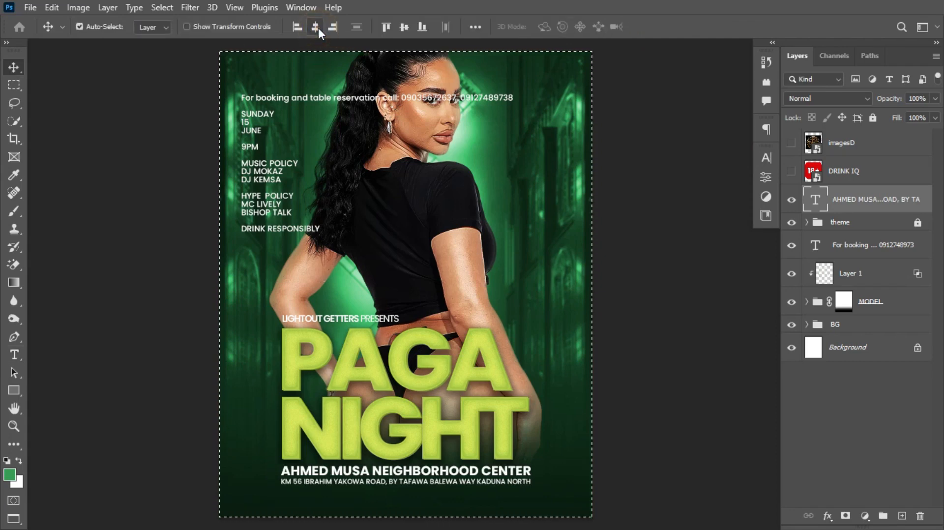
key("ctrl+d")
key("Down")
key("Down")
key("Down")
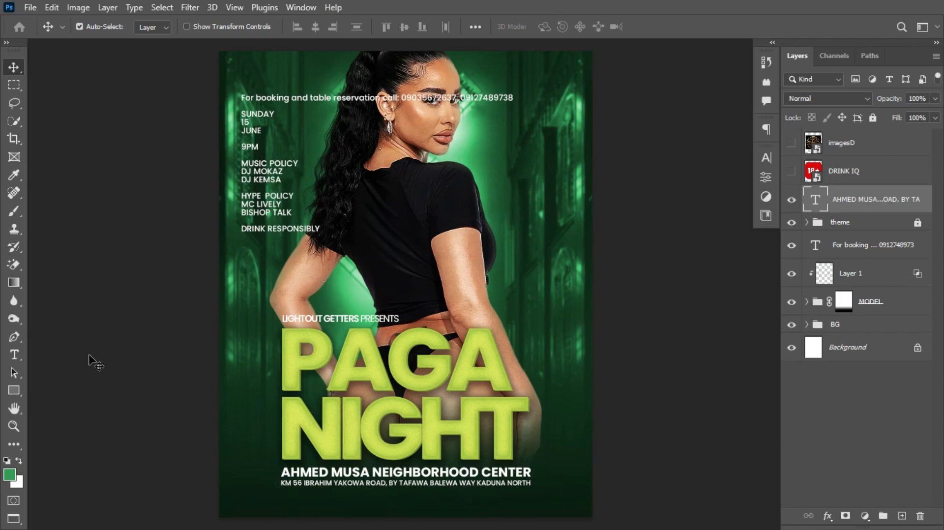
Step: Cut the booking and table reservation line, with its empty lines, out of the event details text
left_click(14, 356)
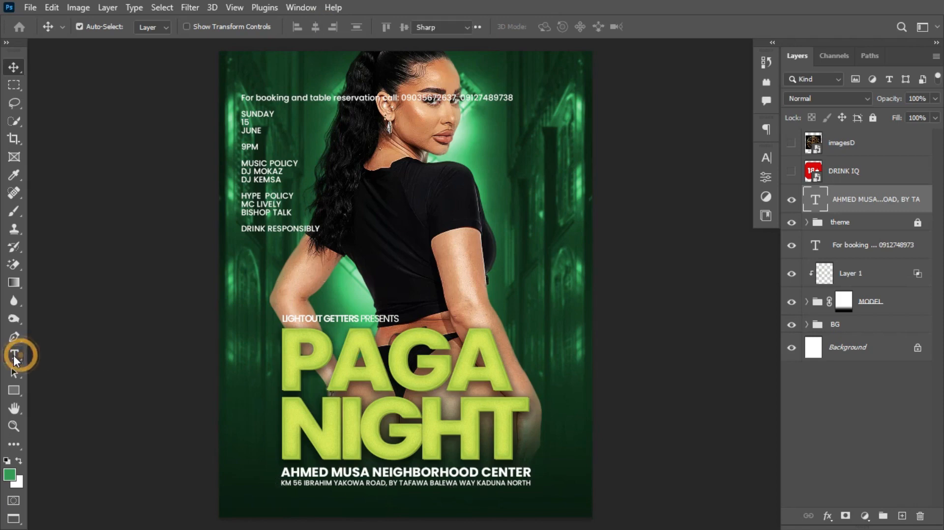
left_click(242, 95)
triple_click(242, 98)
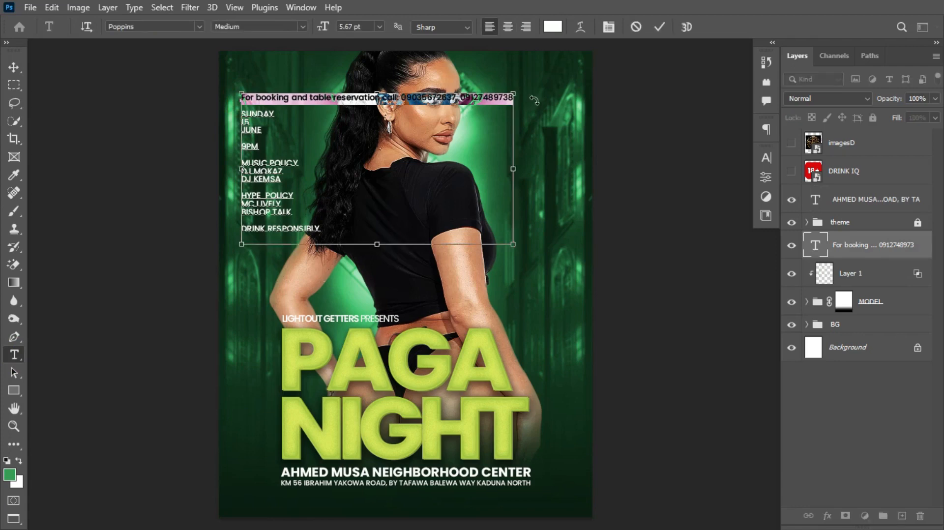
key("BackSpace")
key("Delete")
key("Delete")
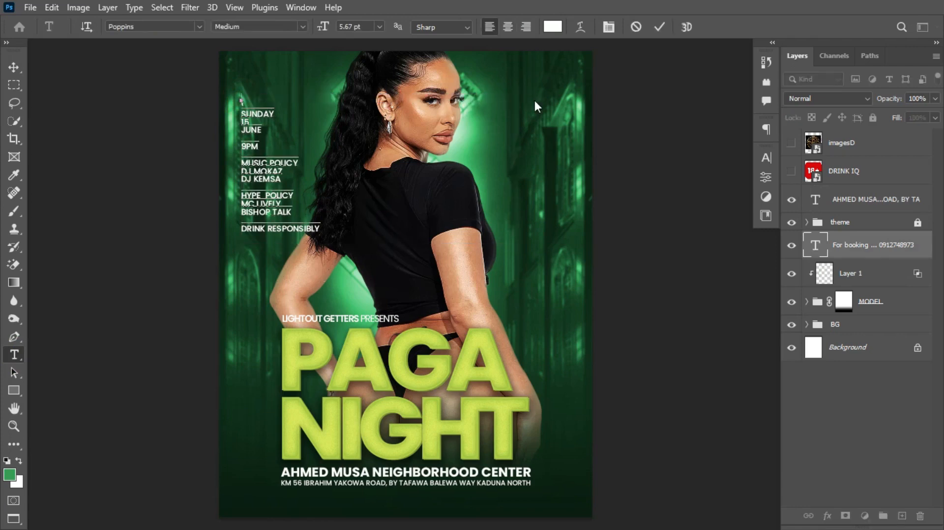
key("ctrl+Return")
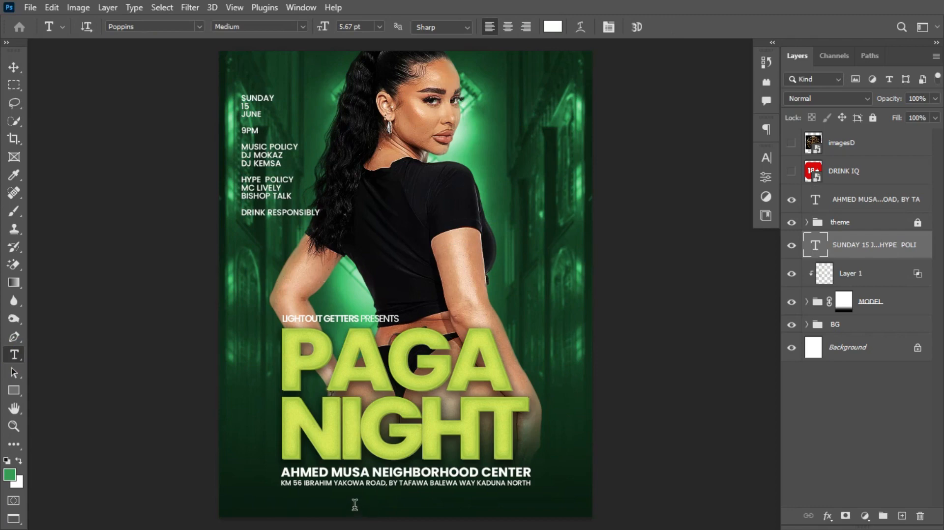
Step: Place the booking and table reservation line as its own text layer, set to 5 pt in All Caps
left_click(358, 506)
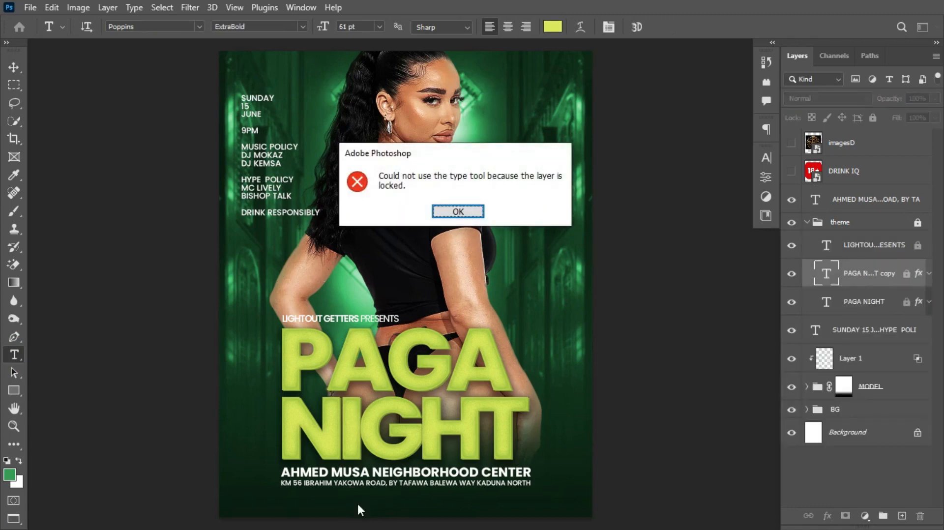
key("Return")
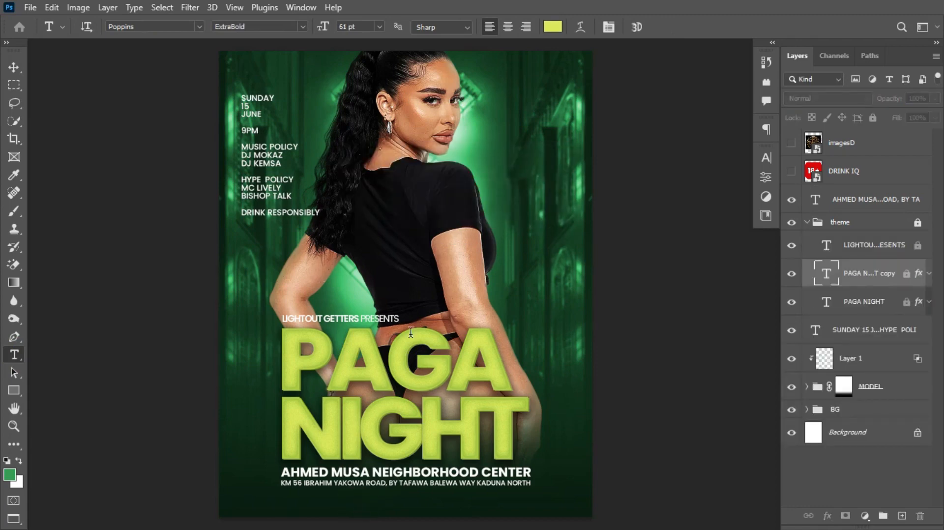
left_click(412, 279)
type("For booking and tabl")
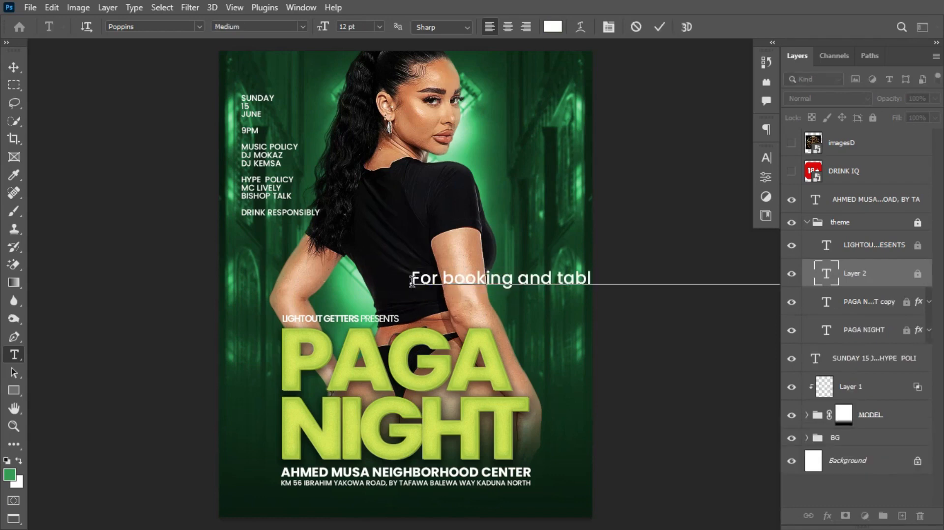
key("ctrl+a")
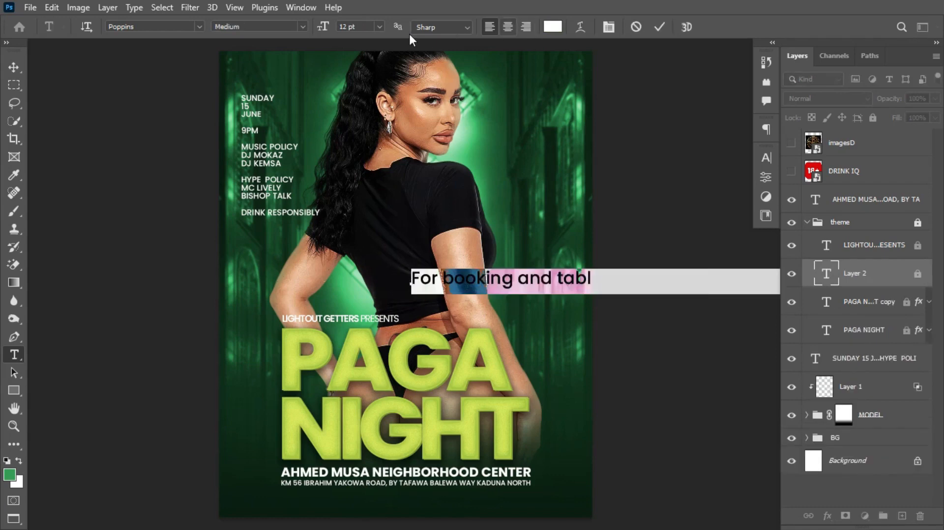
left_click_drag(327, 27, 323, 30)
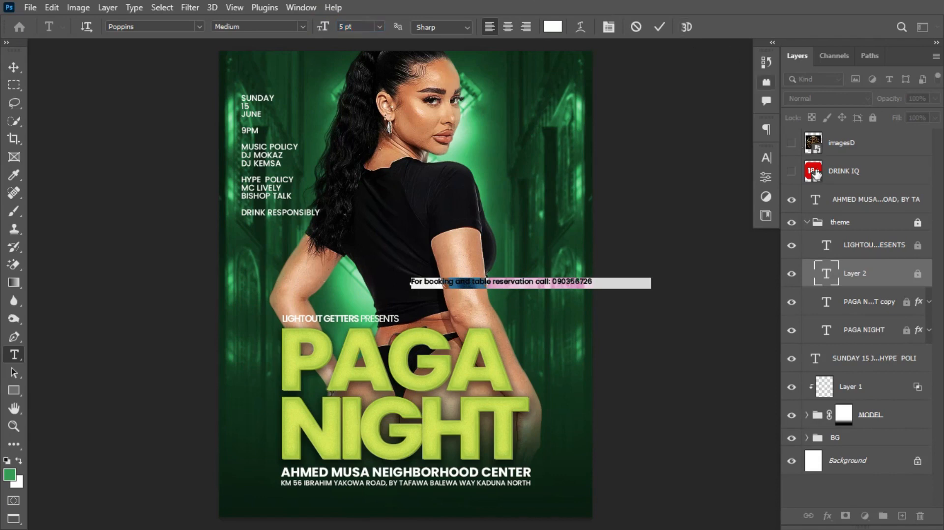
left_click(766, 158)
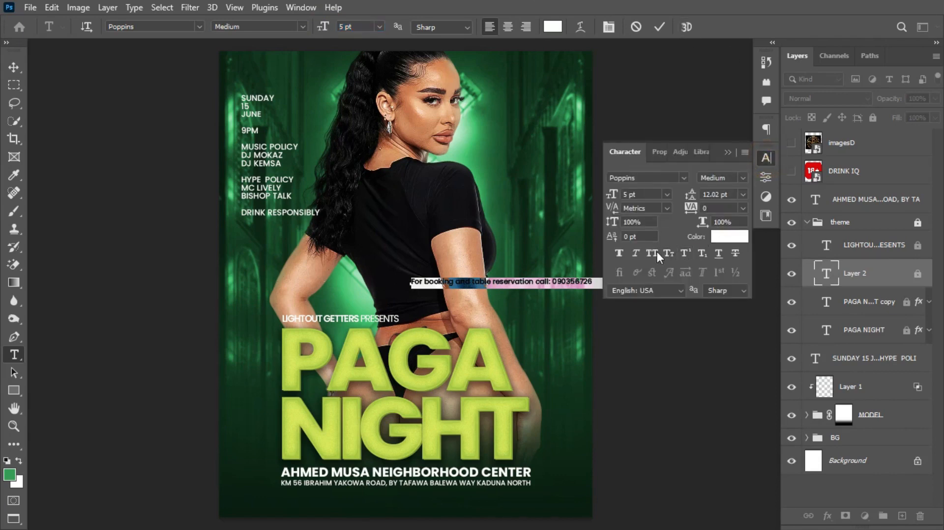
left_click(652, 253)
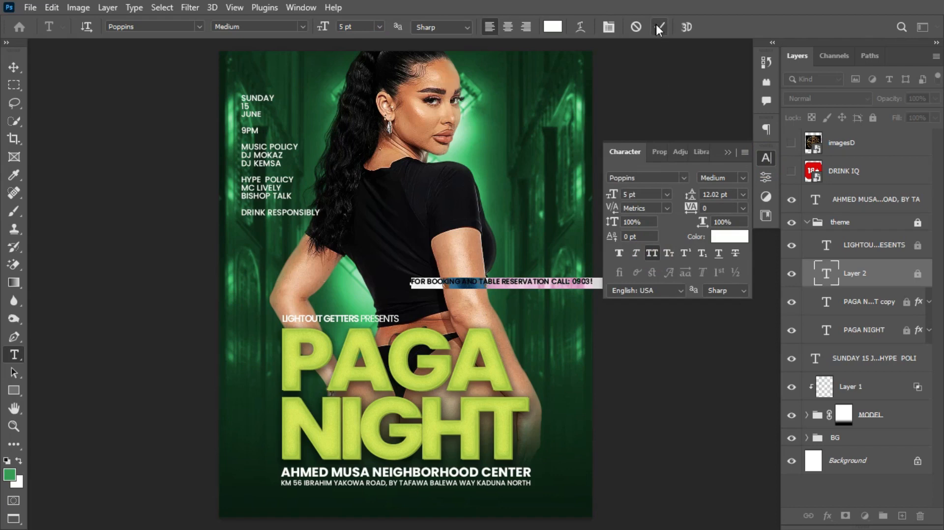
Step: Set the phone numbers in the booking line to Poppins Bold
left_click(574, 282)
left_click(573, 282)
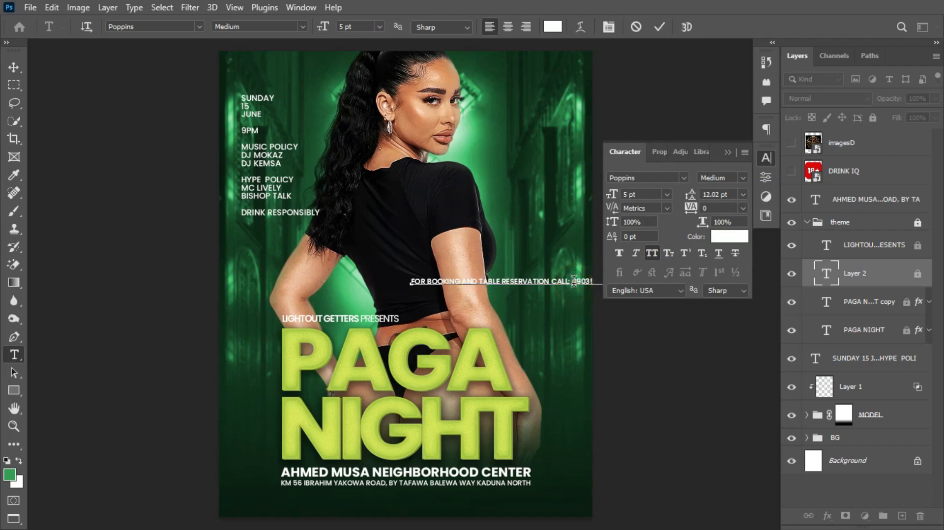
double_click(573, 282)
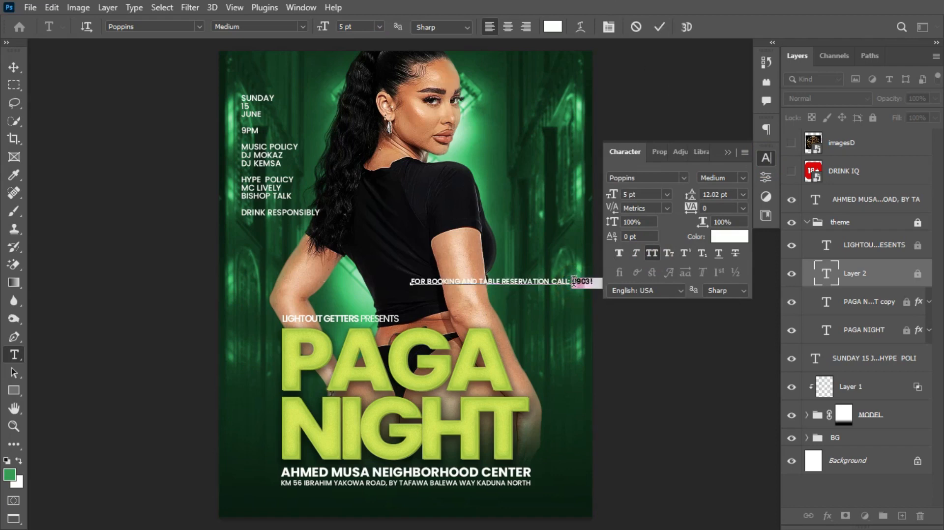
left_click(742, 177)
left_click(736, 322)
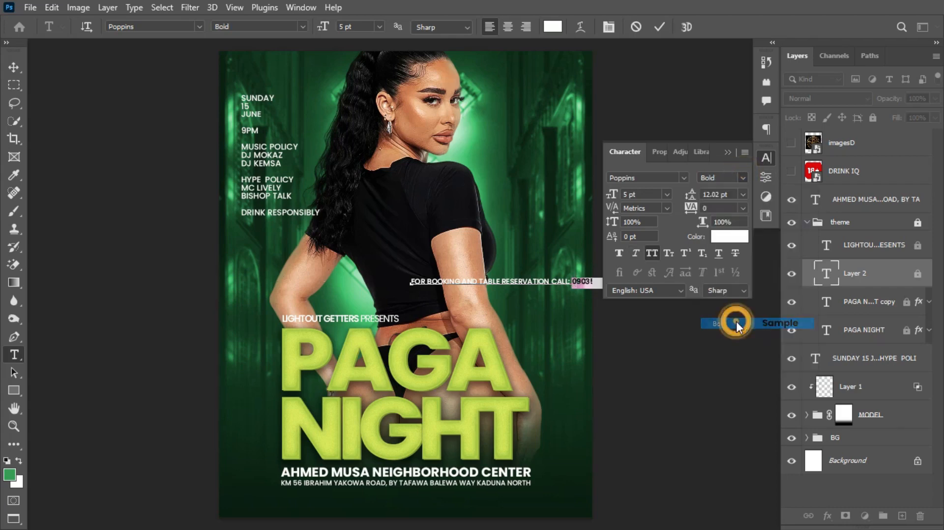
Step: Set the booking line's wording before the phone numbers to Poppins Regular
left_click_drag(571, 280, 394, 279)
left_click(742, 177)
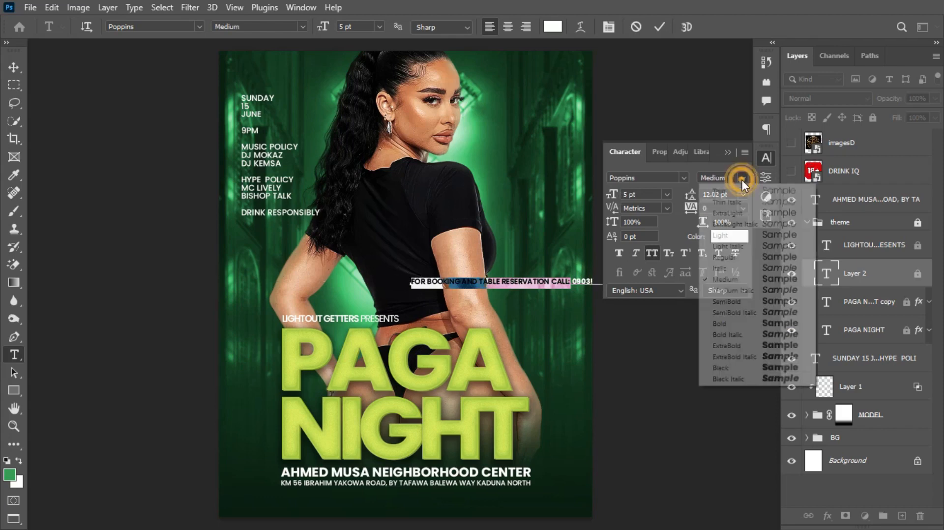
left_click(734, 259)
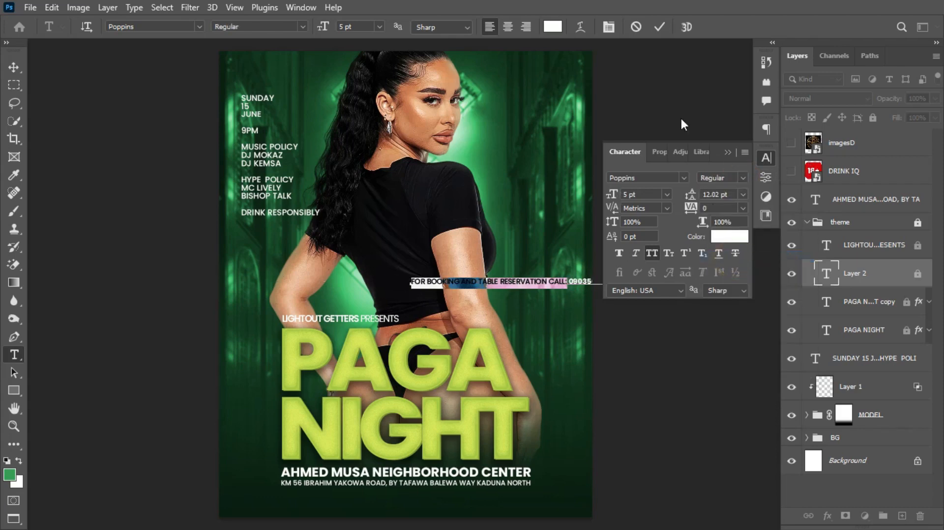
left_click(658, 25)
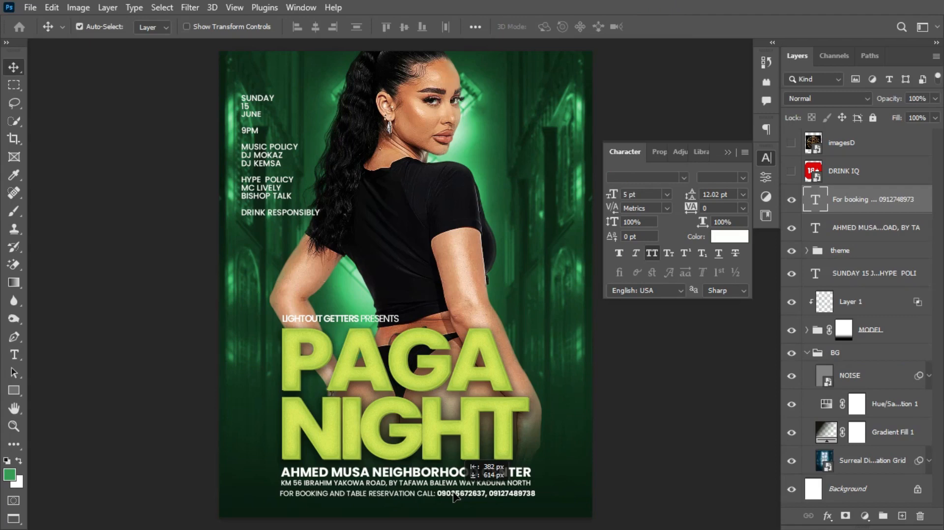
Step: Position the booking line below the venue address, centre it on the canvas and scale it down slightly
left_click_drag(454, 493, 454, 500)
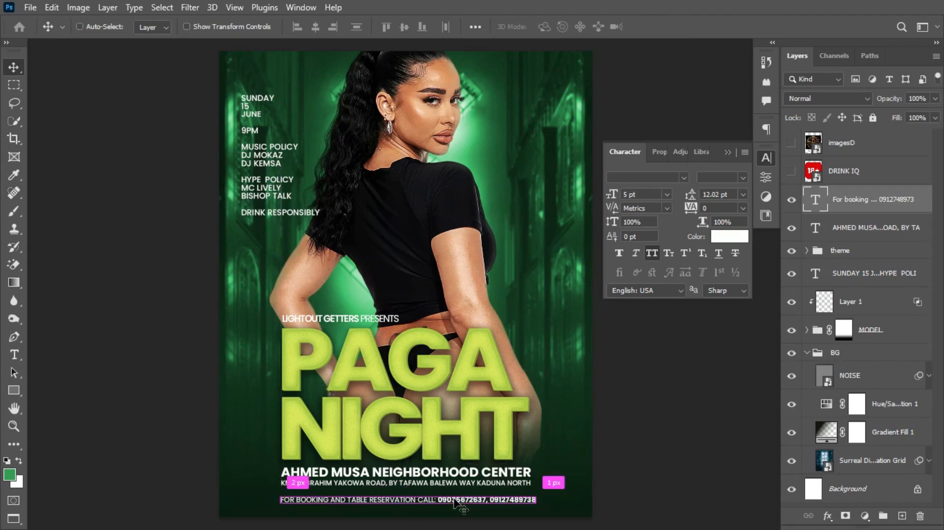
key("ctrl+a")
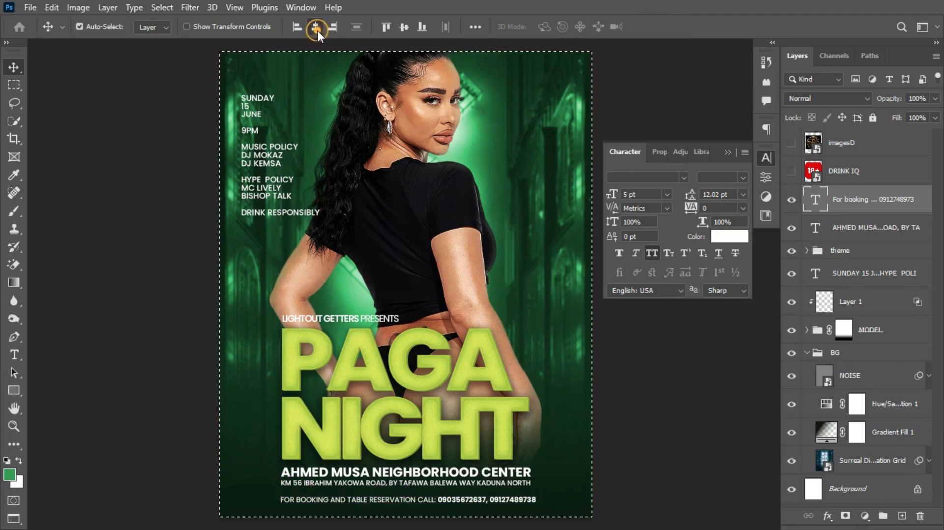
key("ctrl+t")
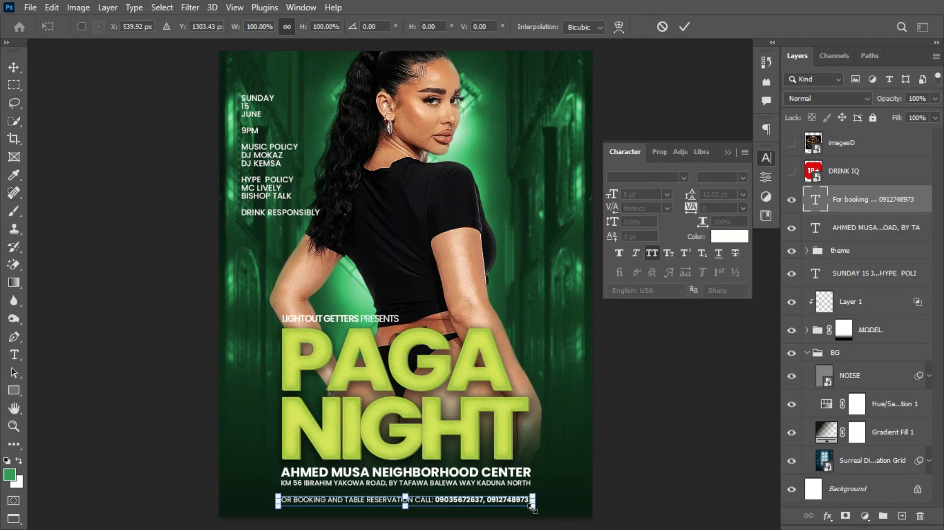
left_click_drag(531, 505, 523, 511)
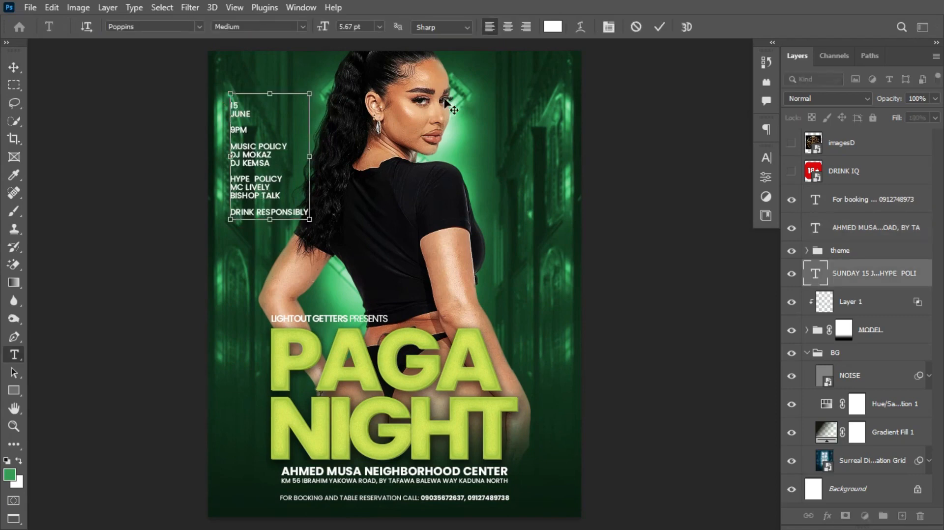
Step: Place SUNDAY as separate text beside the model's face and colour the number 15 with the title's lime green, #d3e350
left_click(498, 141)
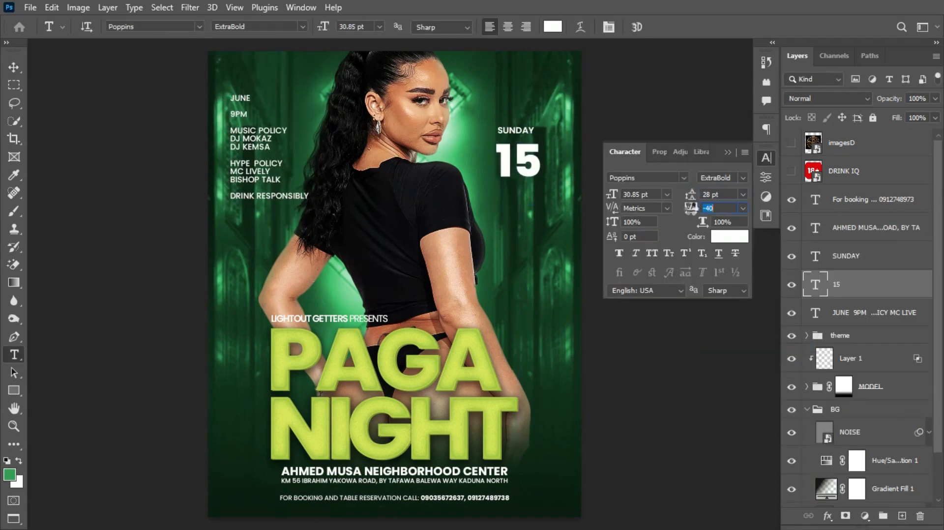
left_click(729, 236)
left_click(462, 332)
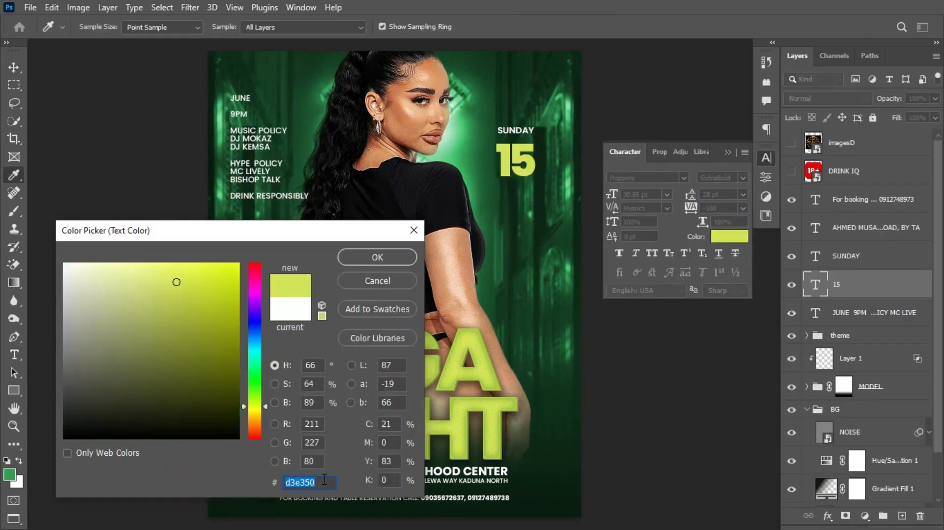
key("Return")
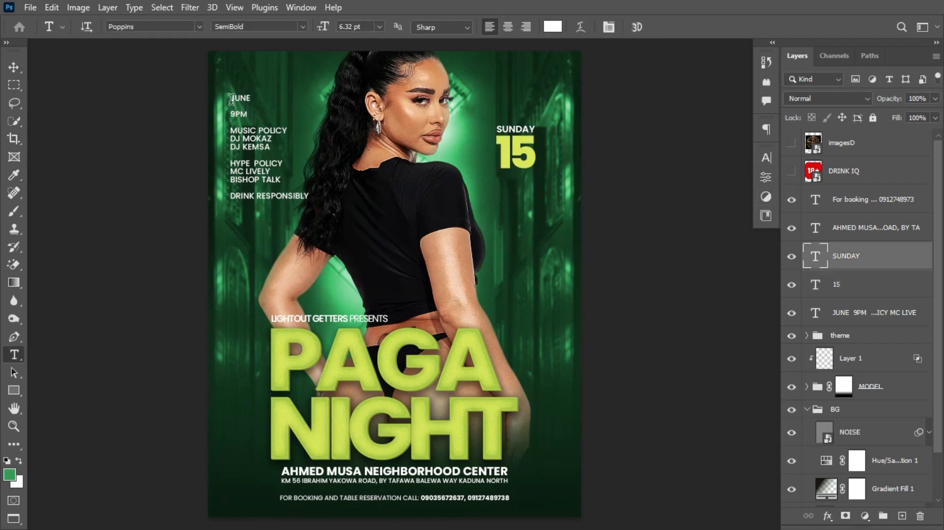
left_click(727, 151)
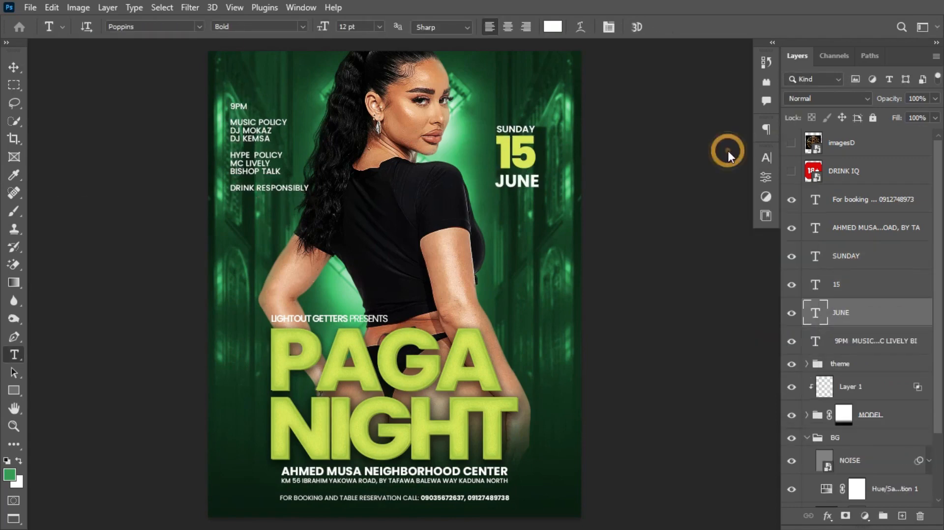
Step: Draw a small rectangle directly below JUNE, matching the width of the date text
key("v")
right_click(14, 390)
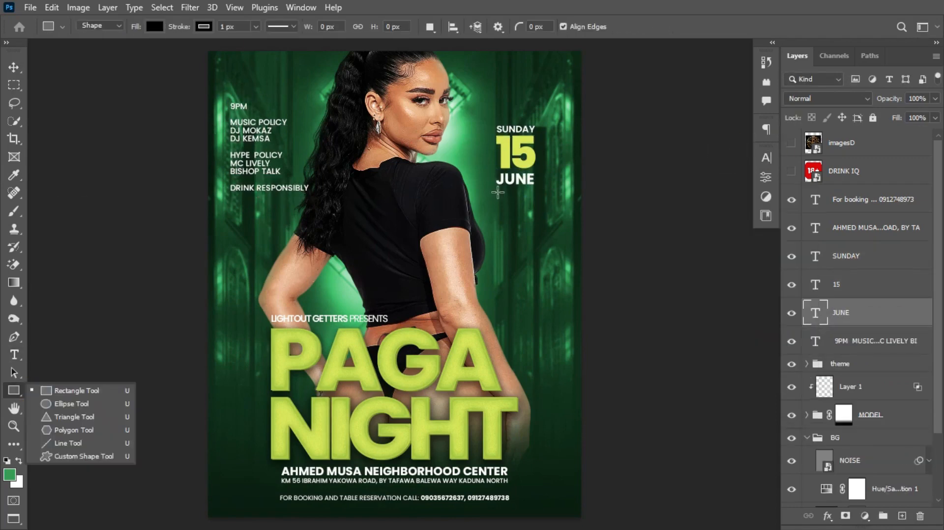
left_click(44, 387)
left_click_drag(497, 193, 534, 211)
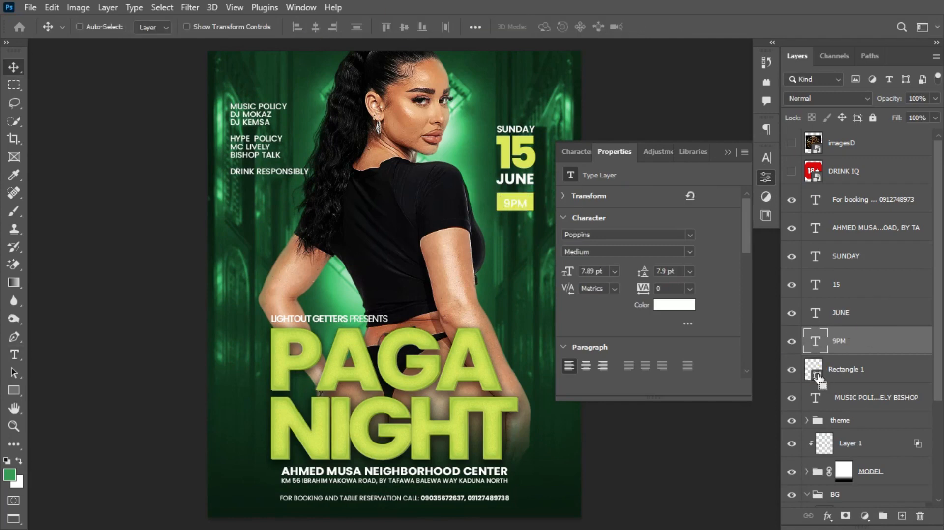
Step: Set the 9PM text to Poppins Bold, fit the lime rectangle to it and move both up close beneath JUNE
left_click(765, 157)
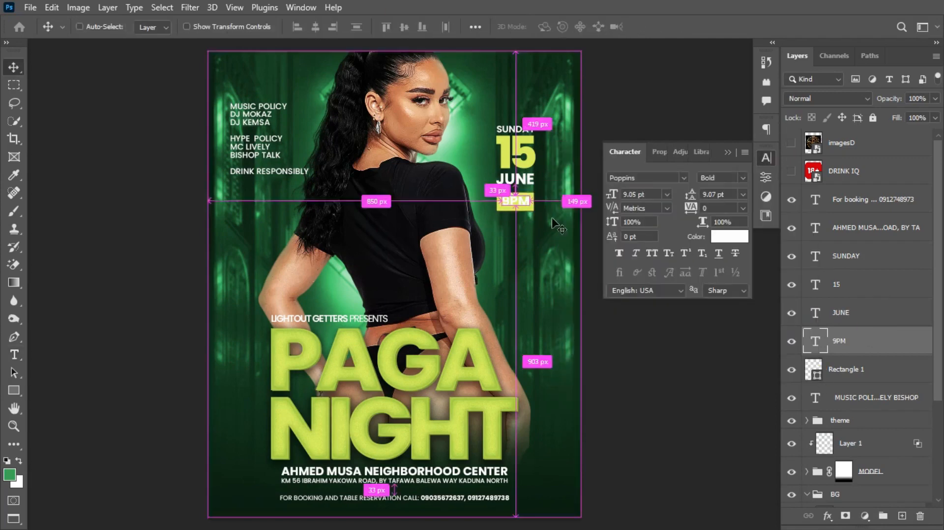
left_click(847, 373)
key("ctrl+t")
left_click_drag(515, 192, 515, 195)
key("Return")
left_click(879, 346, "shift")
key("shift+Up")
key("shift+Up")
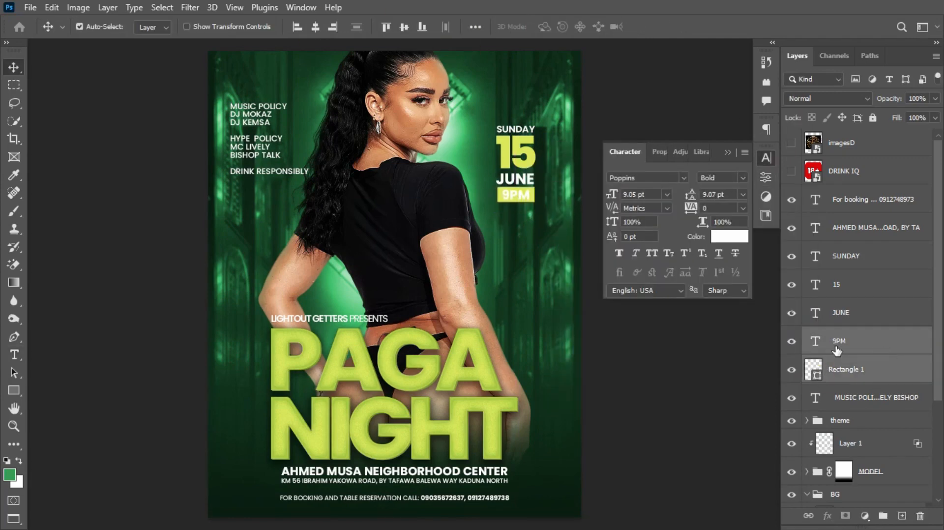
Step: Make MUSIC POLICY a separate Poppins Bold label on a copy of the lime rectangle below the date block
key("t")
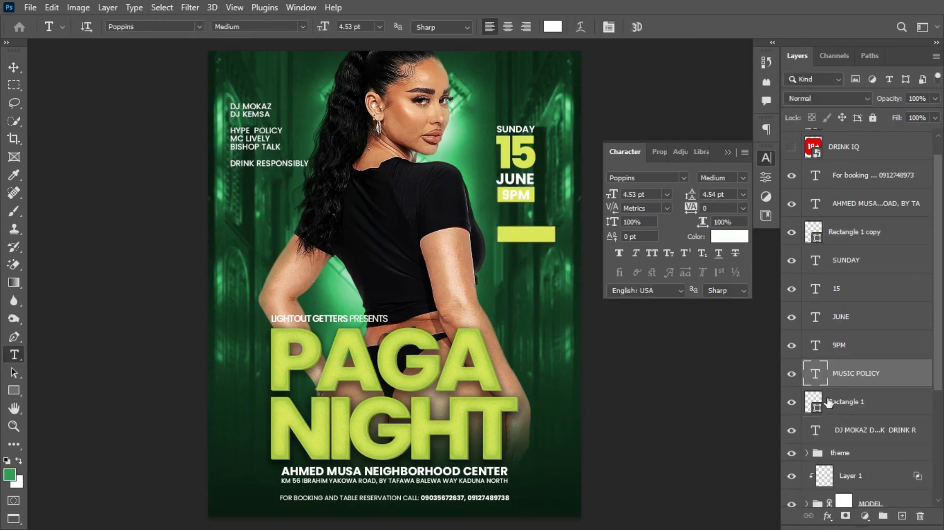
left_click(741, 178)
left_click(742, 330)
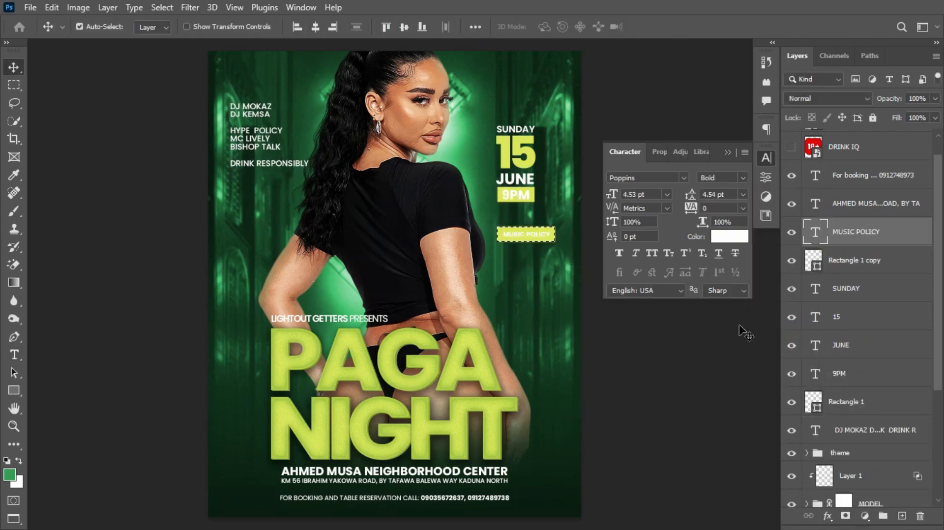
left_click(729, 236)
left_click(378, 281)
key("ctrl+t")
key("Return")
Step: Duplicate the MUSIC POLICY text below its label and replace the copy's wording with the two DJ names
left_click(556, 237, "ctrl")
key("ctrl+t")
left_click_drag(521, 232, 533, 258)
left_click(121, 194)
left_click(856, 231)
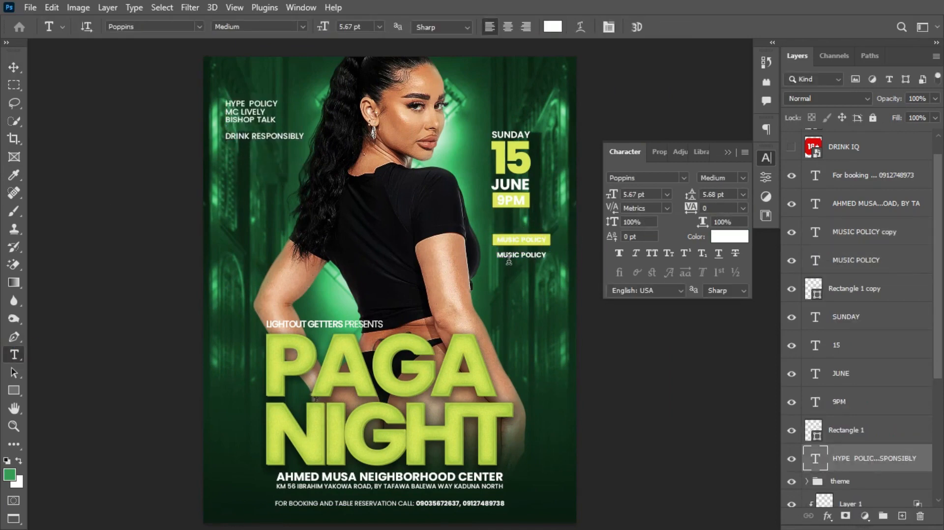
left_click(509, 256)
type("DJ MOKAZ DJ KEMSA")
left_click_drag(539, 248, 549, 242)
left_click(498, 261)
Step: Group the MUSIC POLICY label, rectangle and DJ names as music, and place a duplicate of the group directly below
left_click(875, 291, "shift")
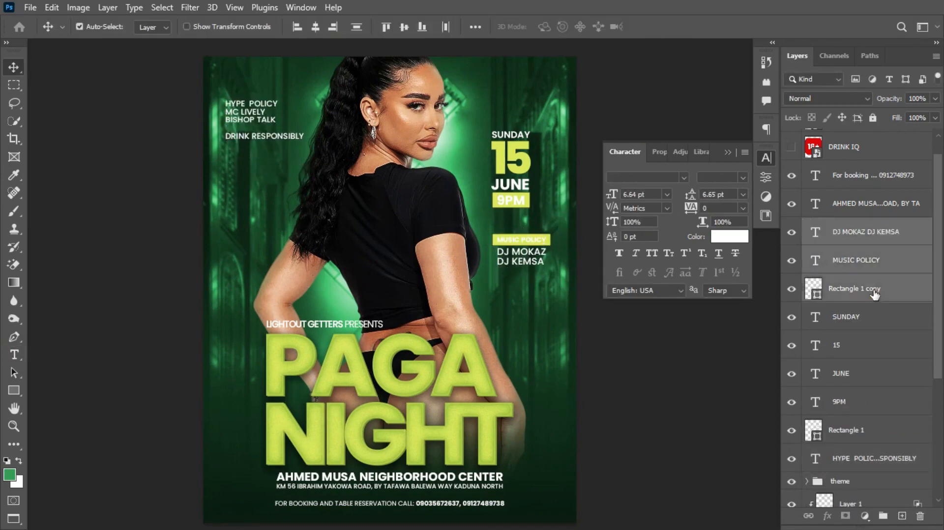
key("ctrl+g")
double_click(841, 227)
type("music")
key("ctrl+j")
key("ctrl+t")
left_click_drag(516, 240, 516, 286)
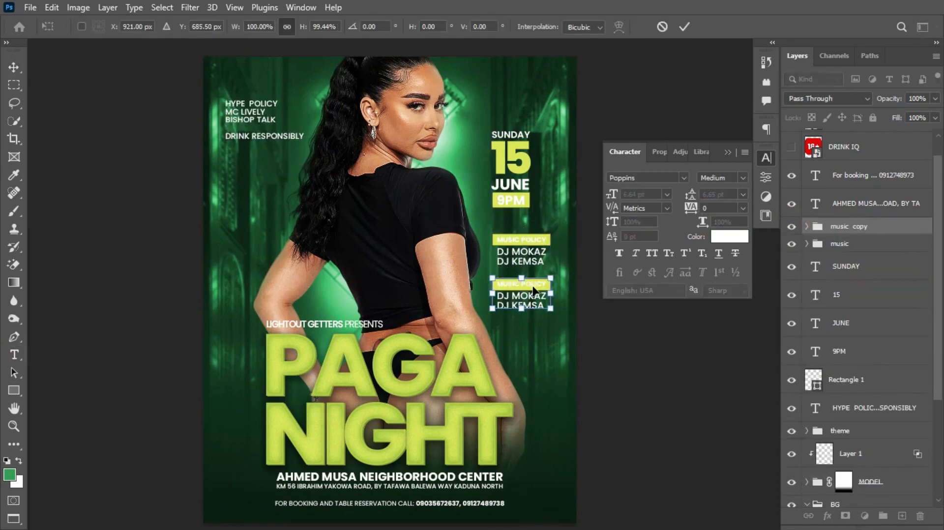
key("Return")
Step: Change the duplicated block's label to HYPE POLICY, replace its DJ names with the hype lineup text and rename the group HYPE
left_click(806, 227)
type("HYPEv")
key("ctrl+x")
left_click(530, 303)
key("ctrl+v")
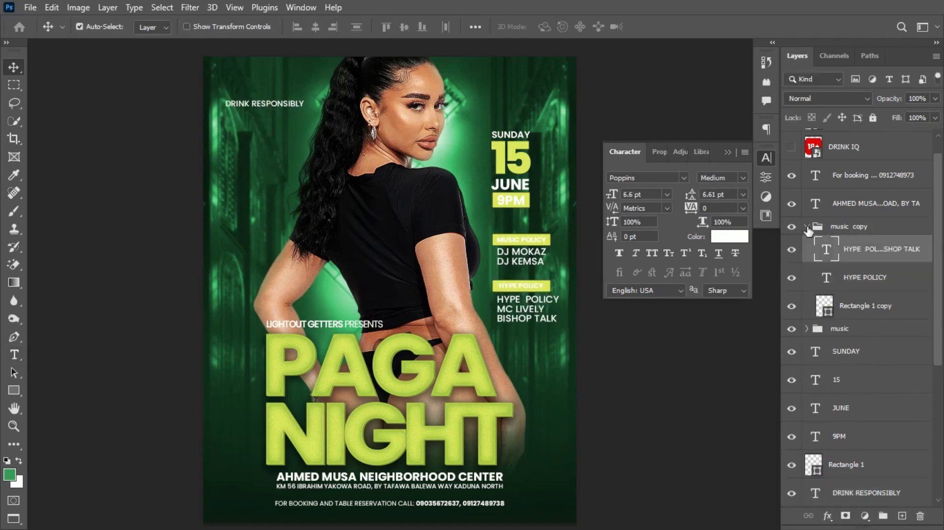
left_click(806, 227)
double_click(849, 227)
type("HYPE")
Step: Scale the music and HYPE blocks down together slightly
left_click(840, 243, "shift")
key("ctrl+t")
left_click_drag(561, 322, 549, 307)
Step: Group the SUNDAY, 15, JUNE and 9PM texts with their rectangle and name the group DATE
left_click(806, 294)
left_click(845, 317)
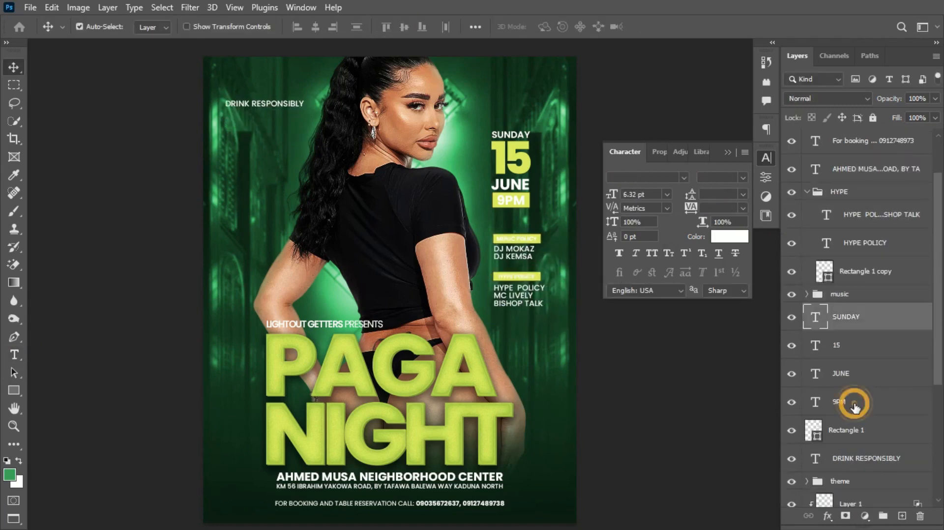
left_click(851, 430, "shift")
key("ctrl+g")
type("DATE")
Step: Scale the date block down into the flyer's upper right corner and move the two policy blocks up beneath it
key("ctrl+t")
left_click(857, 221)
left_click_drag(545, 260, 551, 269)
key("Return")
Step: Rotate DRINK RESPONSIBLY to read vertically upward and place it at the flyer's right edge beside NIGHT
left_click(266, 103)
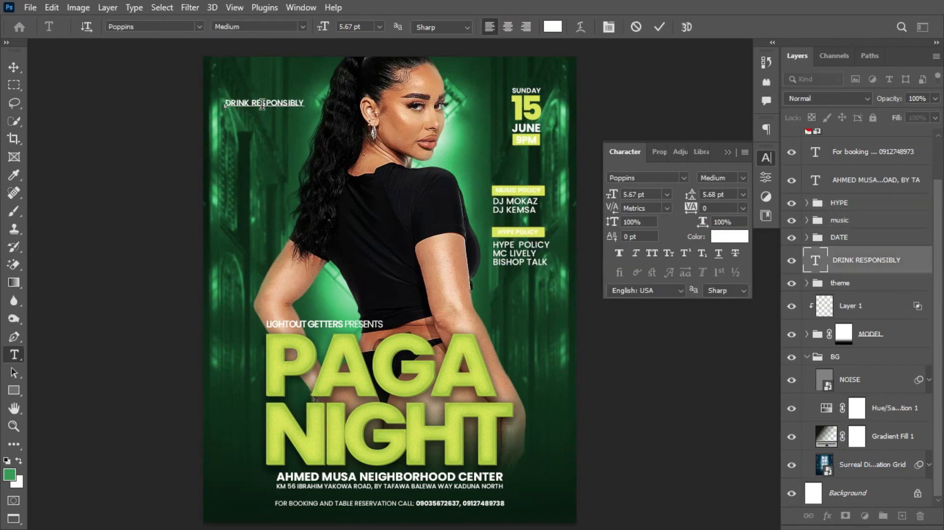
key("ctrl+t")
right_click(288, 104)
left_click(356, 359)
left_click_drag(264, 104, 546, 438)
Step: Display the margin guides and move the title, venue and booking lines up within the lower margin
left_click(235, 7)
left_click(566, 84)
key("v")
left_click(388, 503, "ctrl")
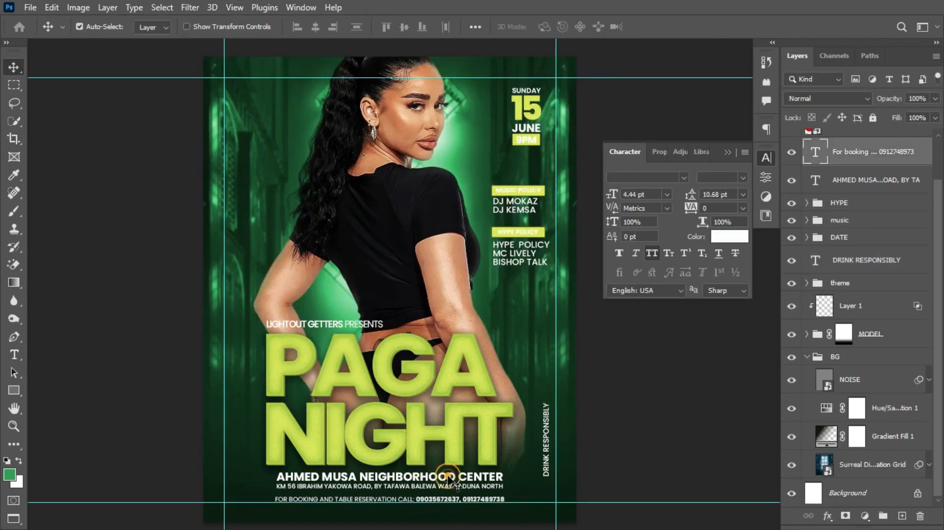
left_click_drag(446, 480, 447, 472)
key("ctrl+semicolon")
key("ctrl+semicolon")
Step: Increase the letter spacing of the vertical DRINK RESPONSIBLY text
left_click(866, 260)
left_click_drag(691, 207, 698, 207)
key("Return")
Step: Show the 18+ badge and scale it down into the flyer's lower right corner against the margin guides
left_click(792, 169)
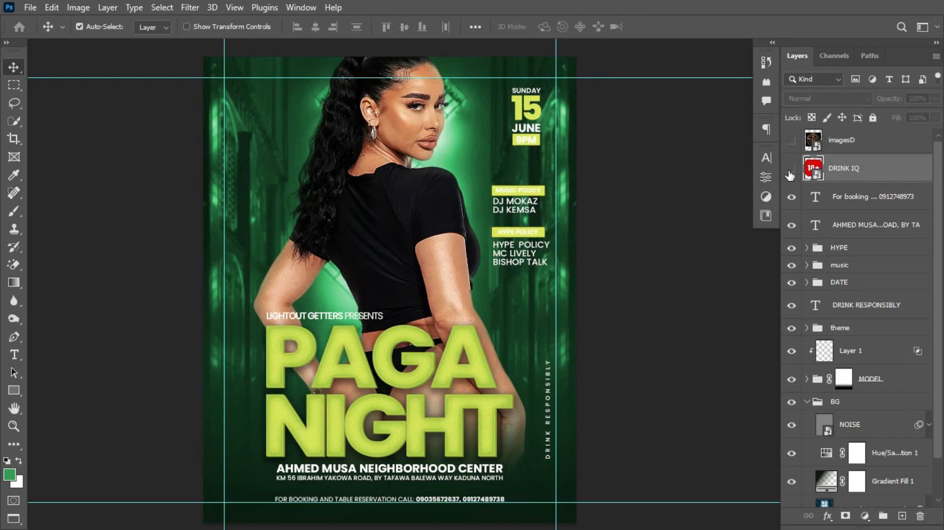
left_click(792, 169)
key("ctrl+t")
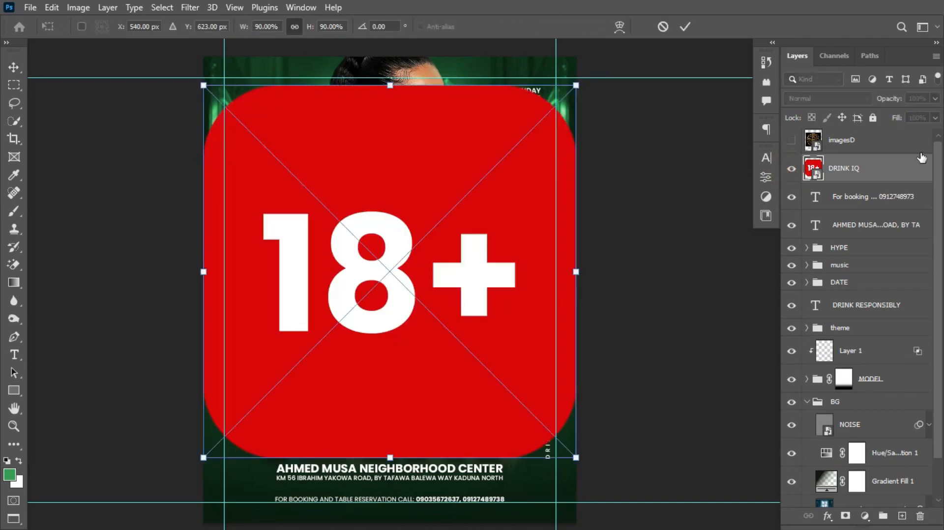
left_click_drag(575, 87, 546, 491)
key("Return")
key("ctrl+t")
key("Return")
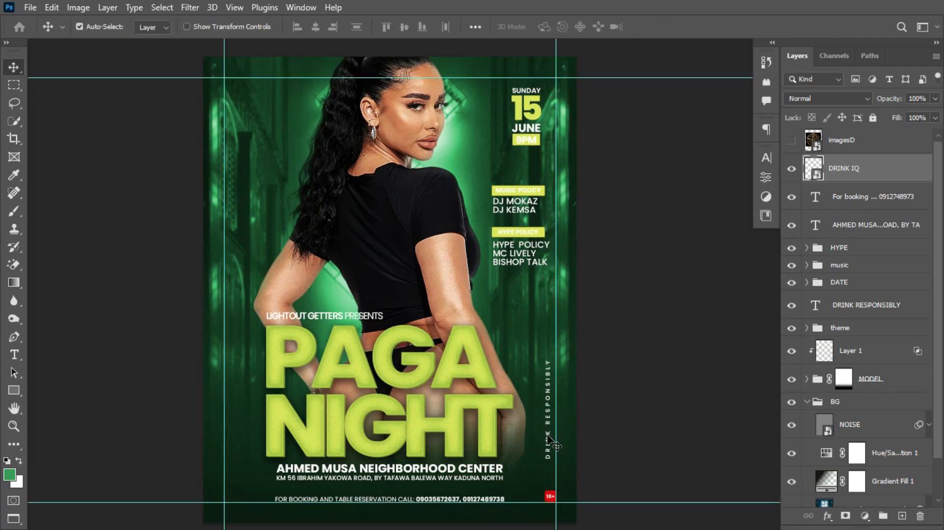
Step: Move DRINK RESPONSIBLY down directly above the 18+ badge, widen its letter spacing further and hide the guides
left_click_drag(547, 436, 553, 464)
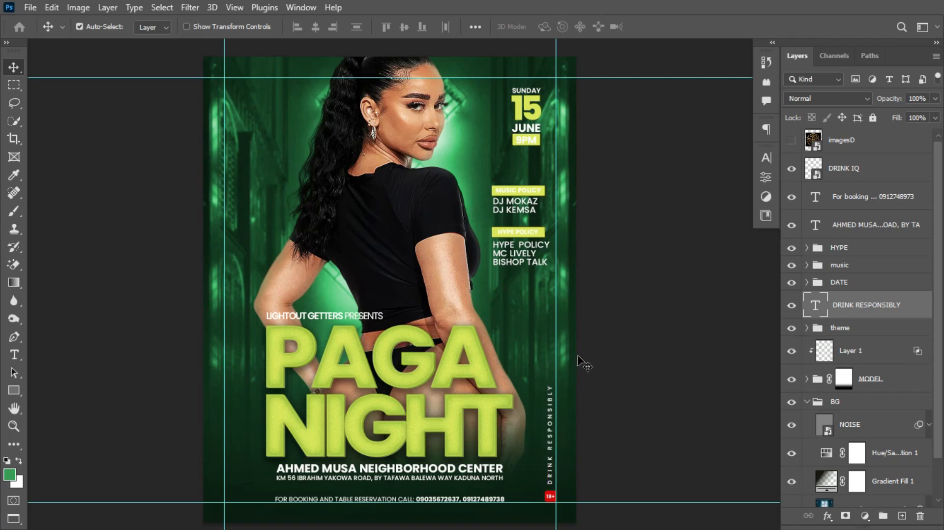
left_click(766, 157)
left_click(693, 210)
left_click_drag(694, 212, 701, 212)
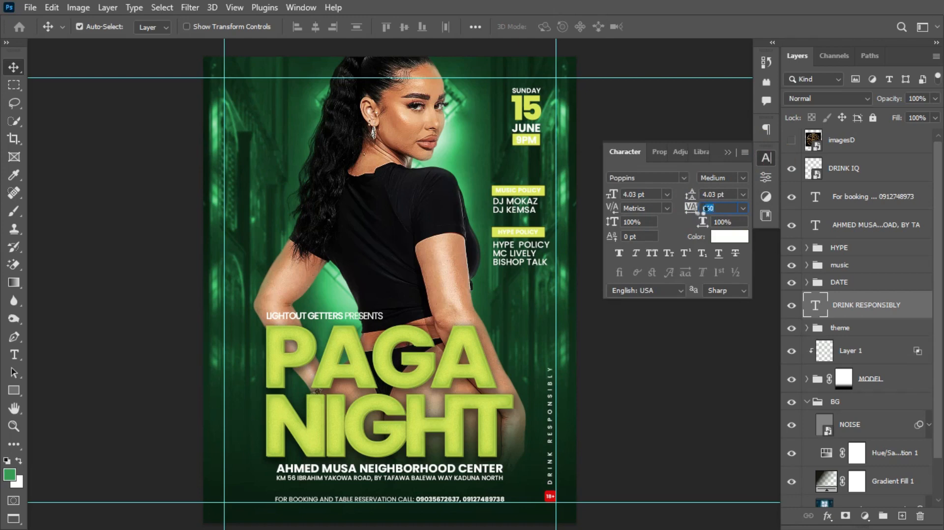
left_click(728, 153)
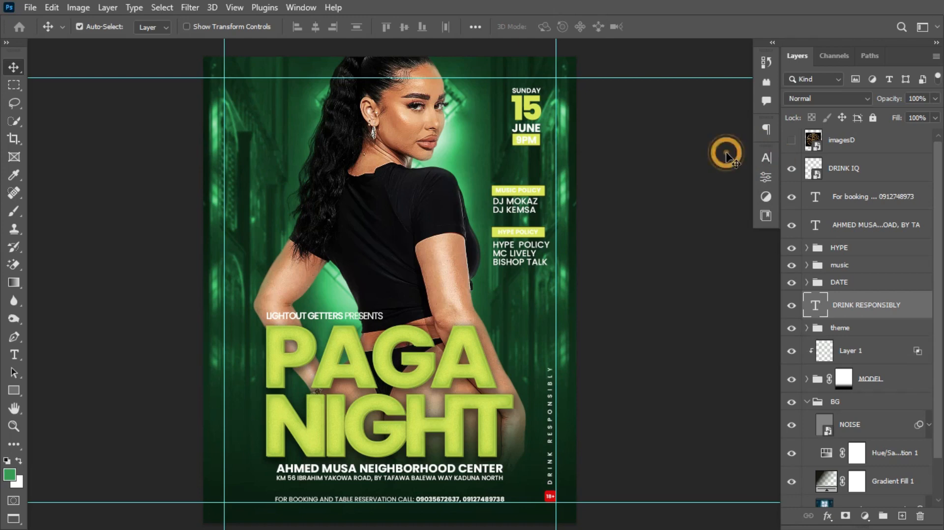
key("ctrl+semicolon")
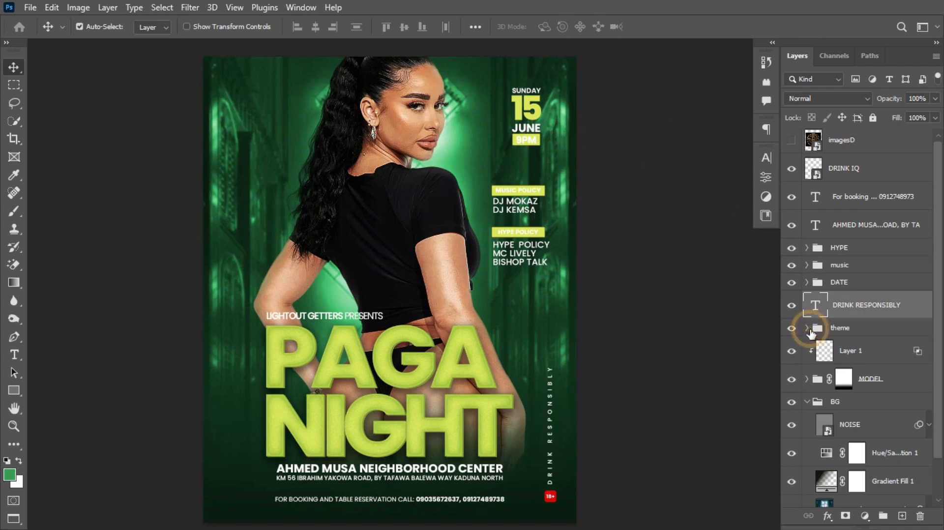
Step: Copy the layer style of the PAGA NIGHT copy text in the theme group
left_click(807, 327)
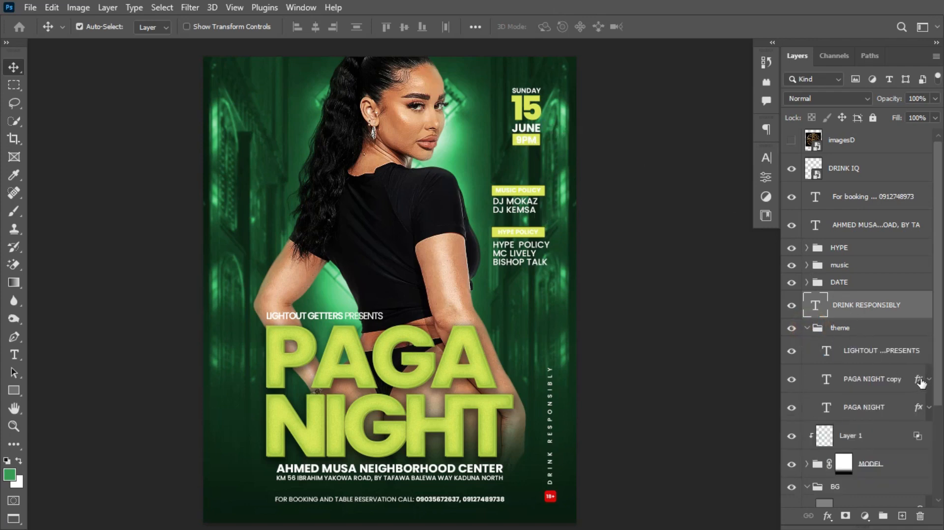
right_click(899, 378)
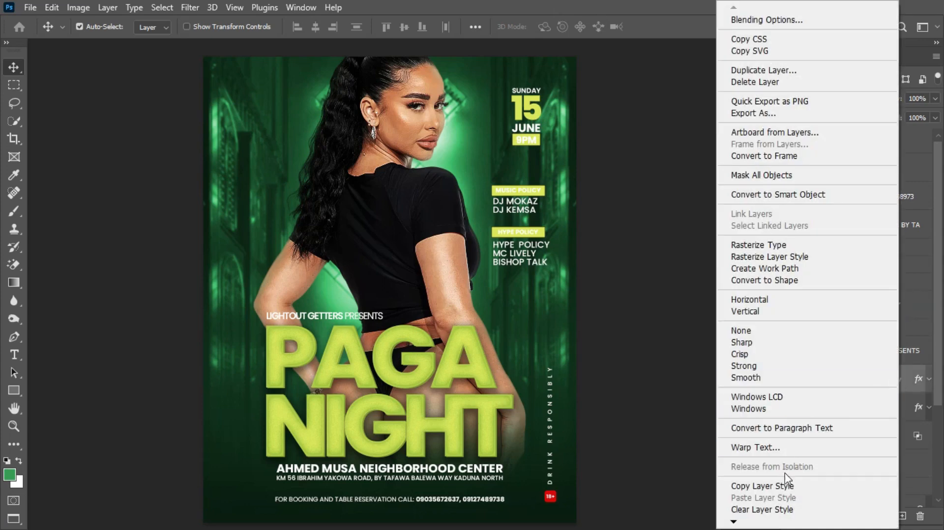
left_click(783, 486)
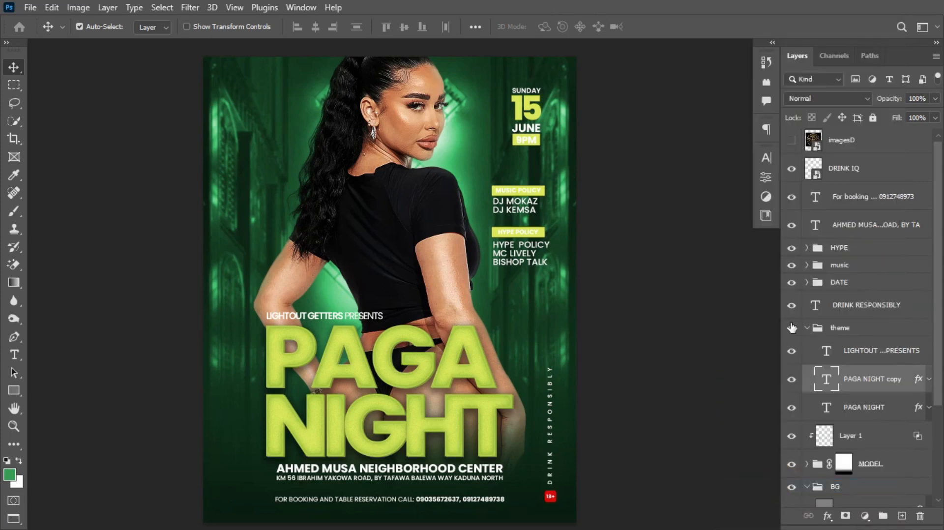
left_click(817, 327)
left_click(807, 327)
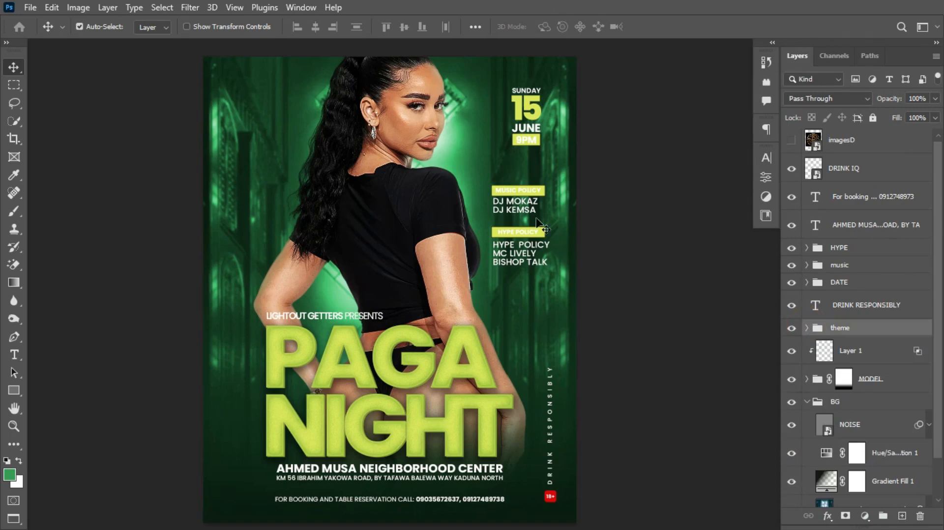
Step: Paste the title's layer style onto the rectangle behind HYPE POLICY
left_click(543, 236)
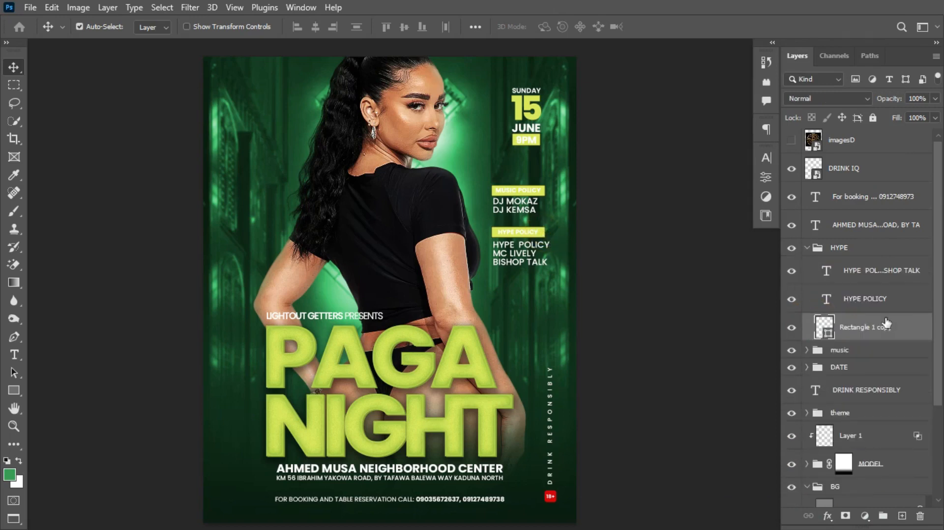
right_click(911, 328)
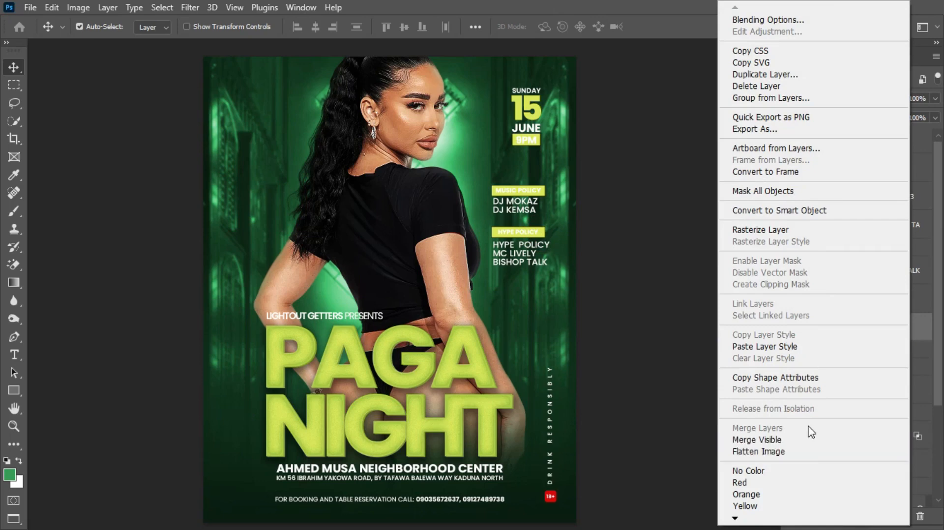
left_click(795, 347)
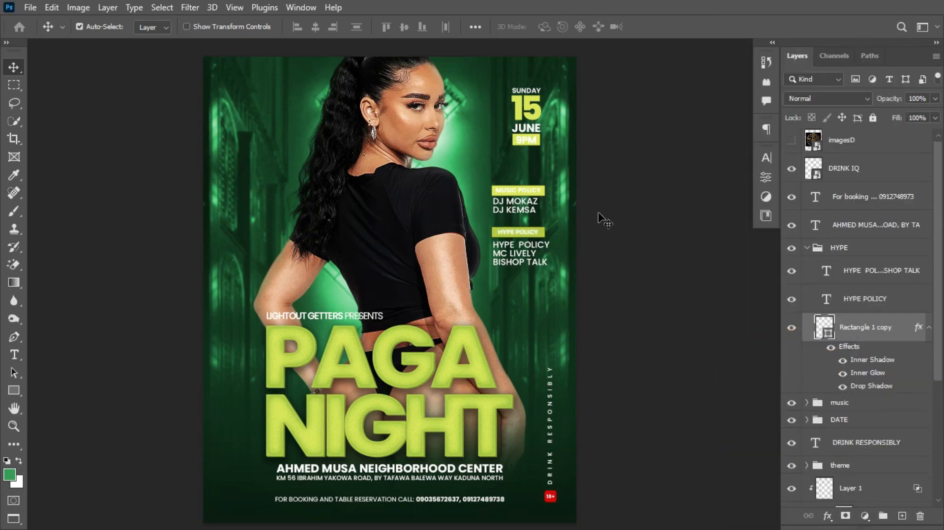
Step: Convert the rectangle behind MUSIC POLICY to a smart object and paste the title's layer style onto it
left_click(542, 196)
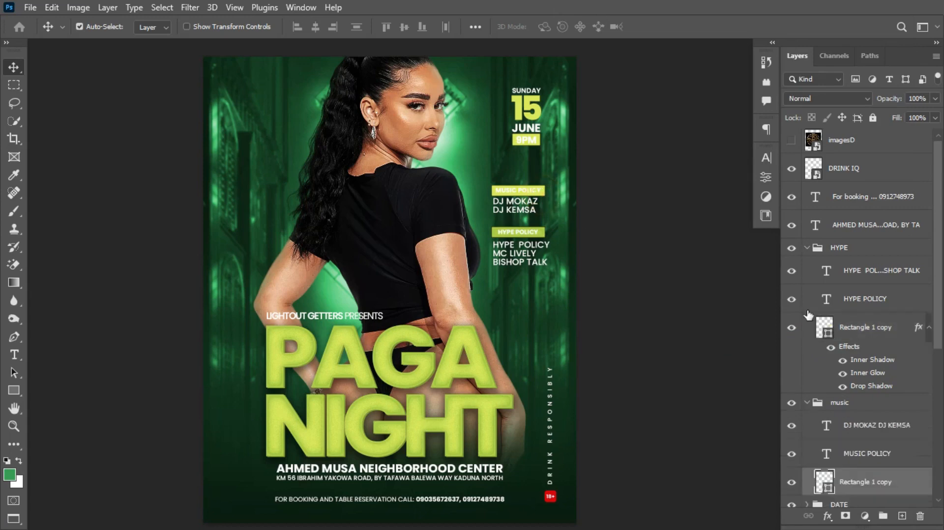
right_click(891, 326)
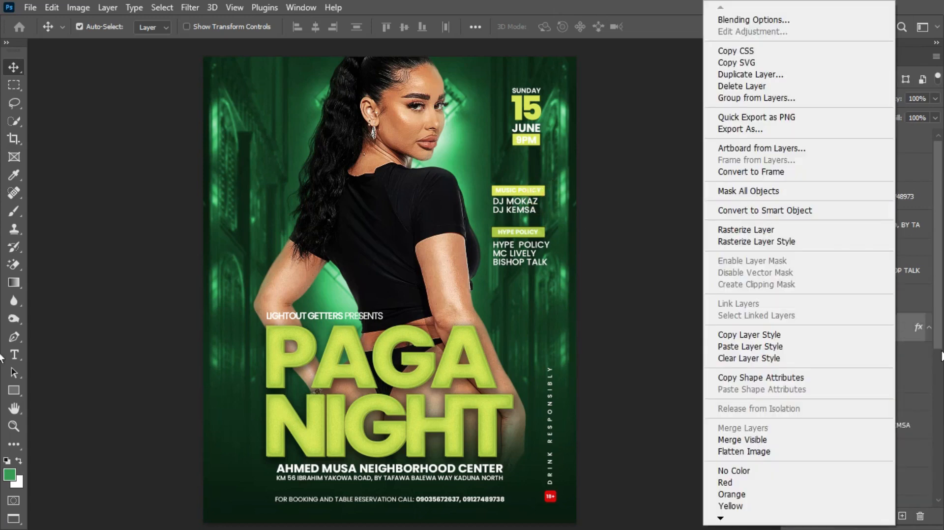
left_click(923, 457)
left_click(885, 487)
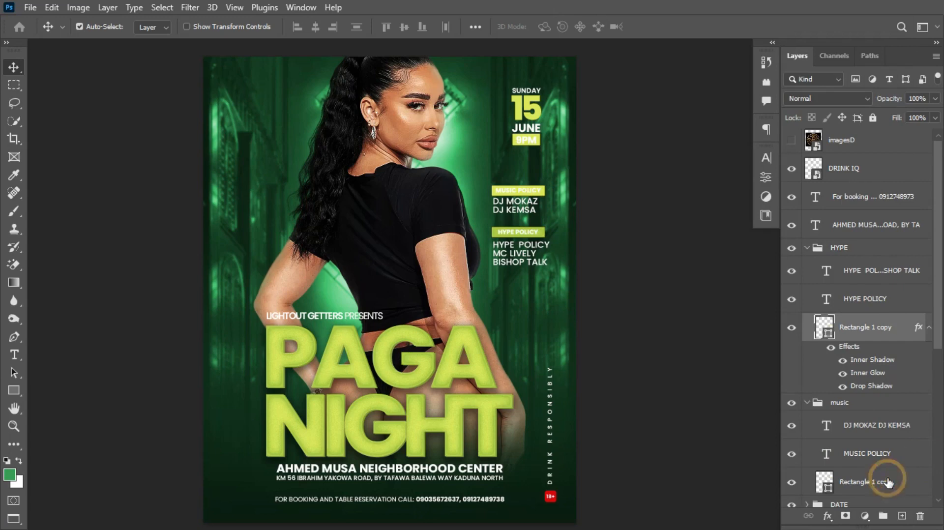
right_click(907, 476)
left_click(826, 215)
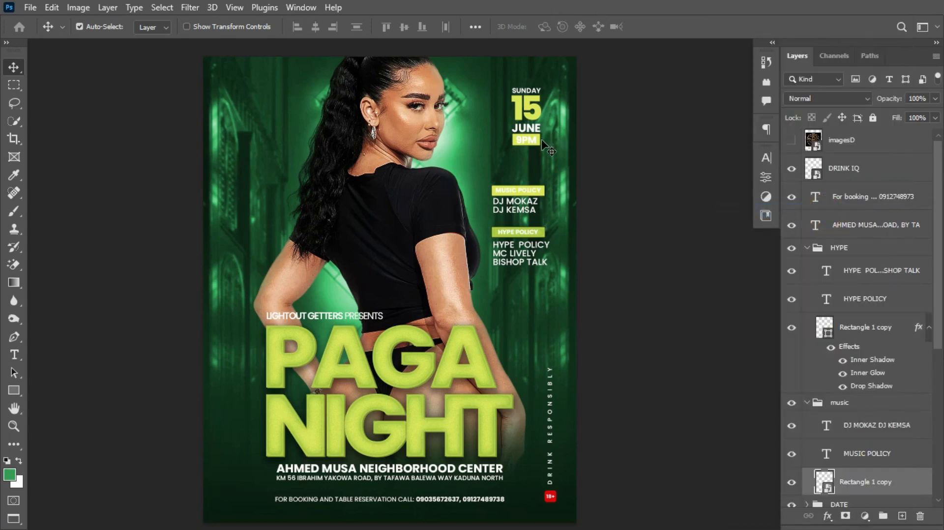
right_click(904, 486)
left_click(822, 401)
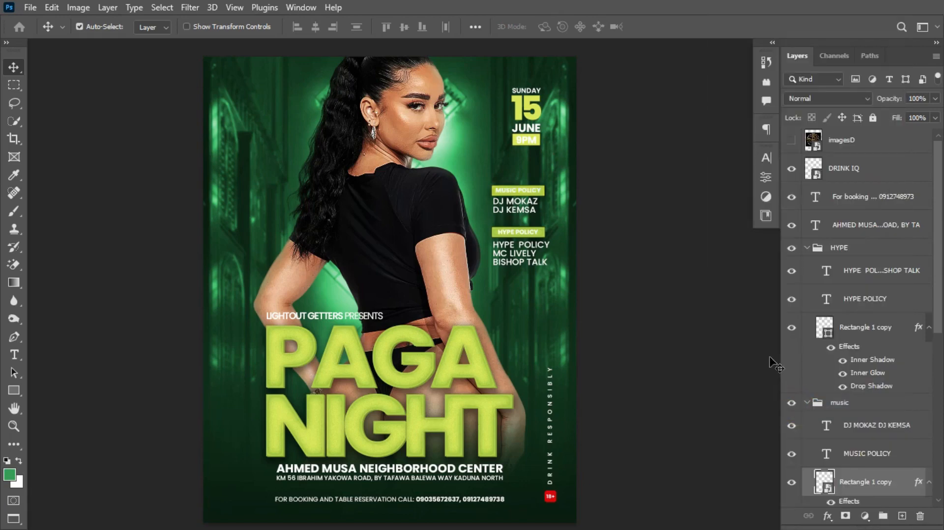
Step: Paste the title's layer style onto the rectangle behind 9PM
left_click(538, 143)
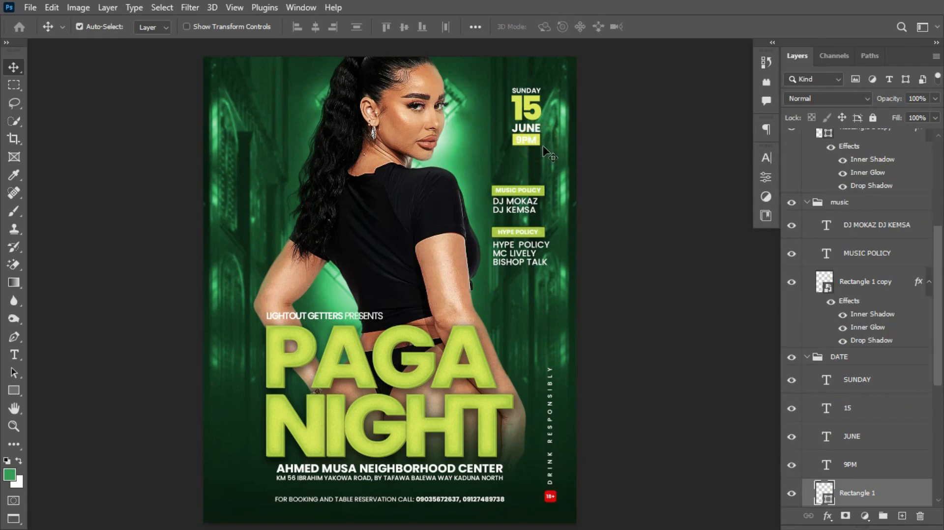
left_click(792, 498)
left_click(792, 497)
right_click(922, 493)
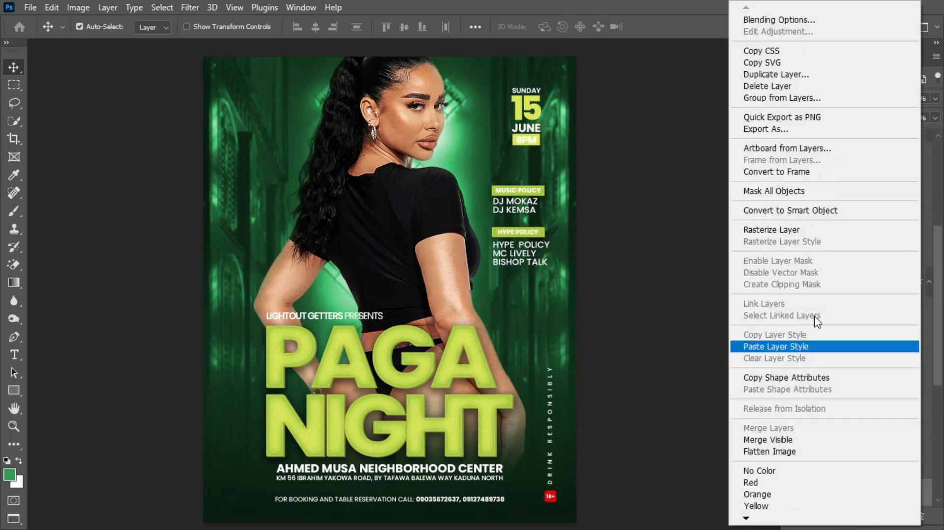
left_click(786, 349)
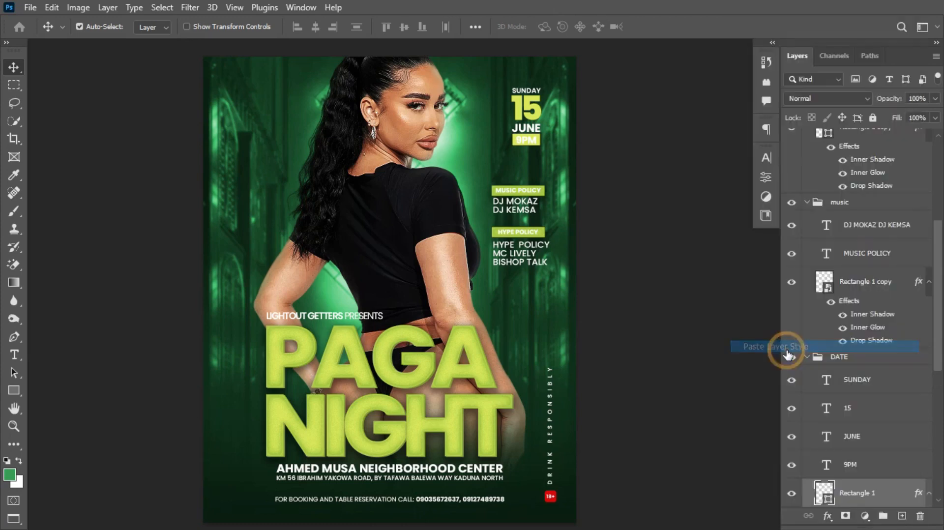
Step: Paste the title's layer style onto the 15 date text
left_click(534, 108)
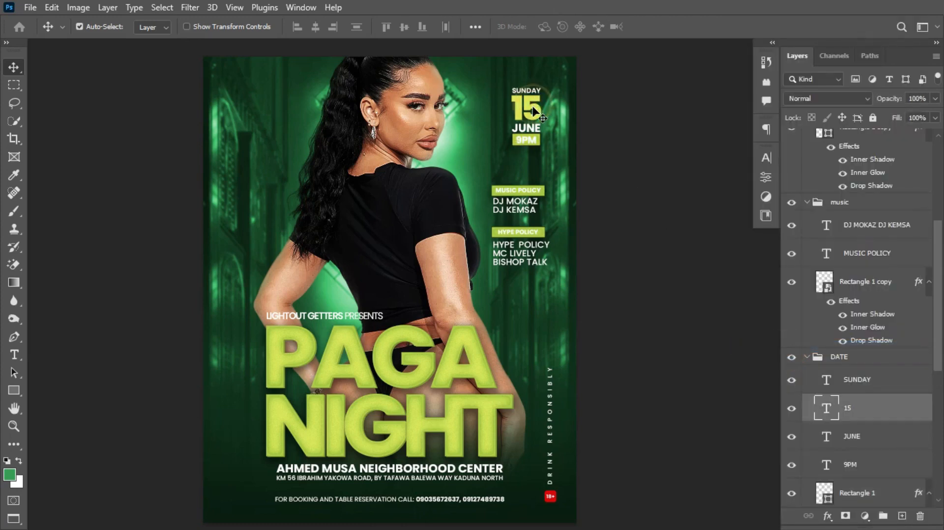
right_click(917, 406)
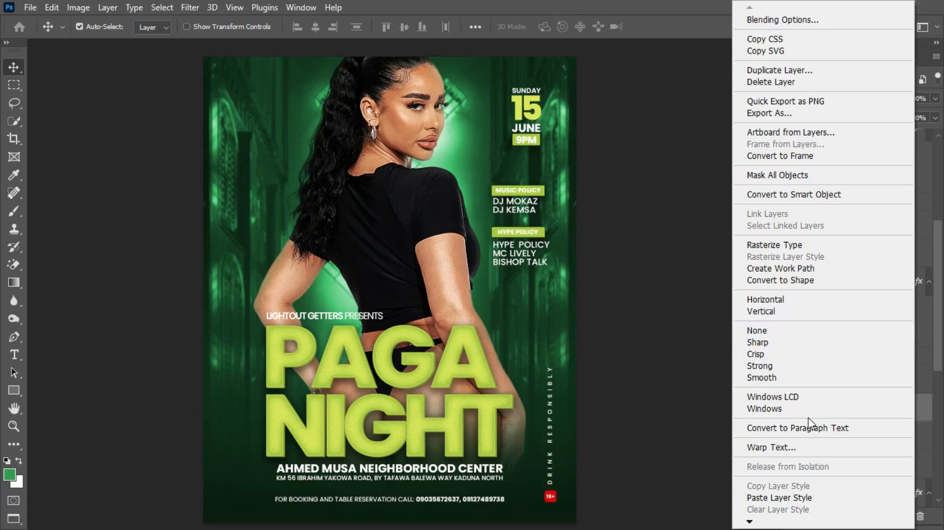
left_click(793, 497)
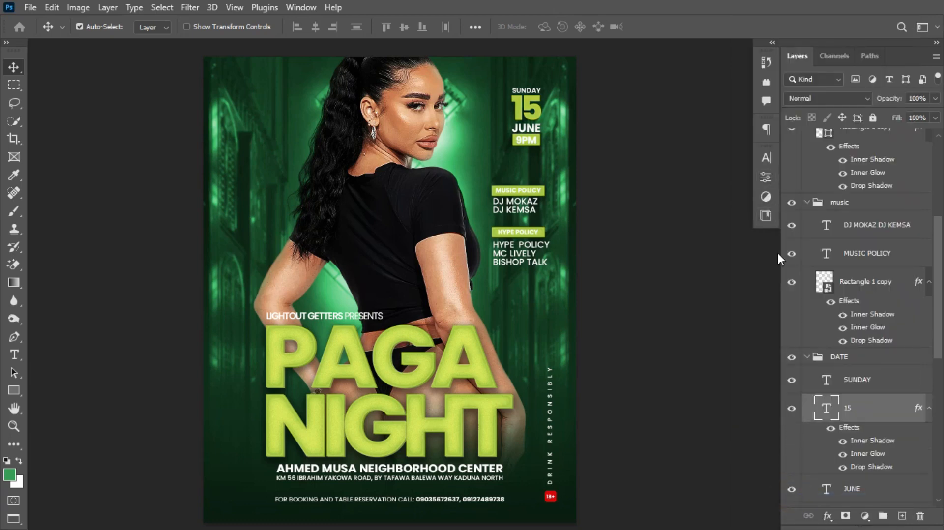
Step: Recolour the MUSIC POLICY and HYPE POLICY texts dark green #0b2112, sampled from the flyer's lower background
left_click(531, 191)
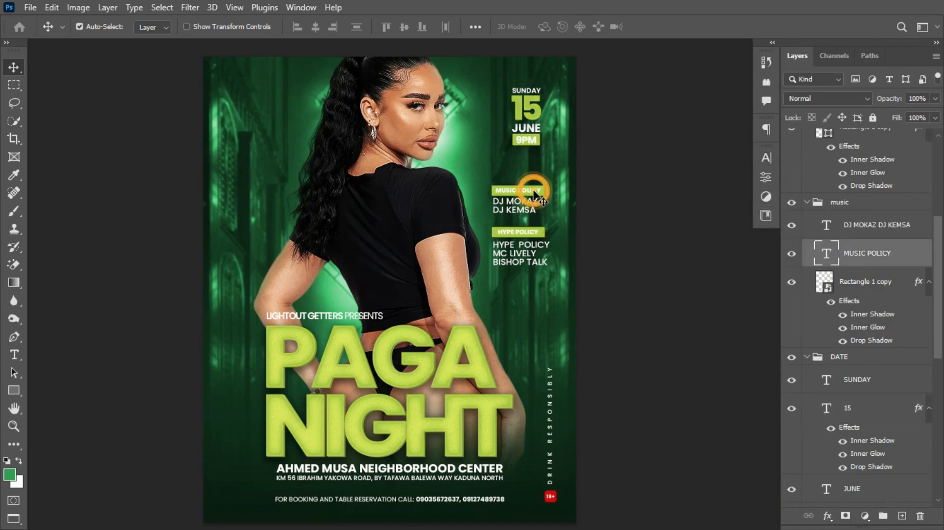
left_click(532, 233)
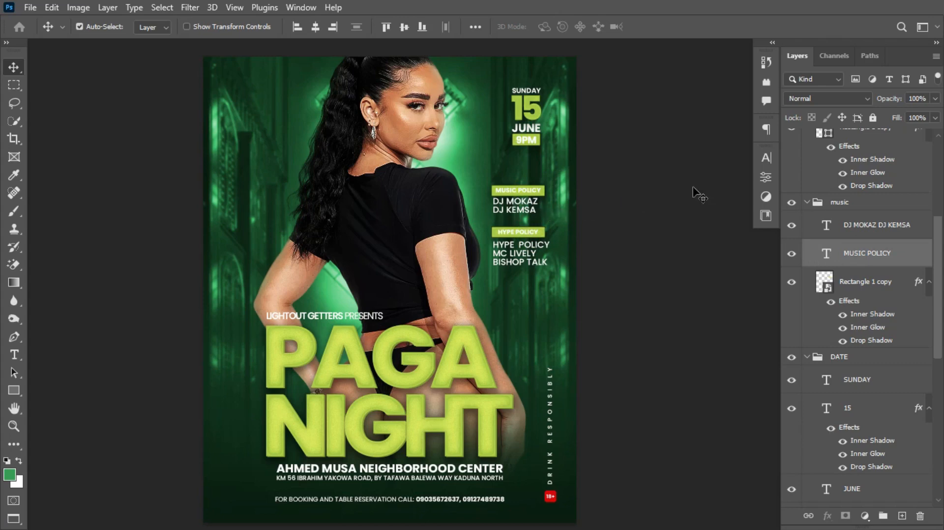
left_click(766, 157)
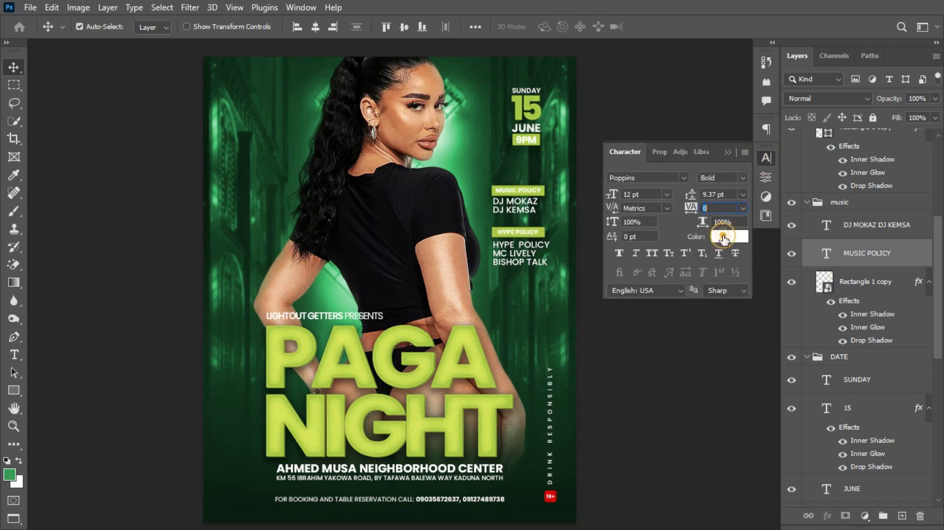
left_click(729, 237)
left_click(517, 481)
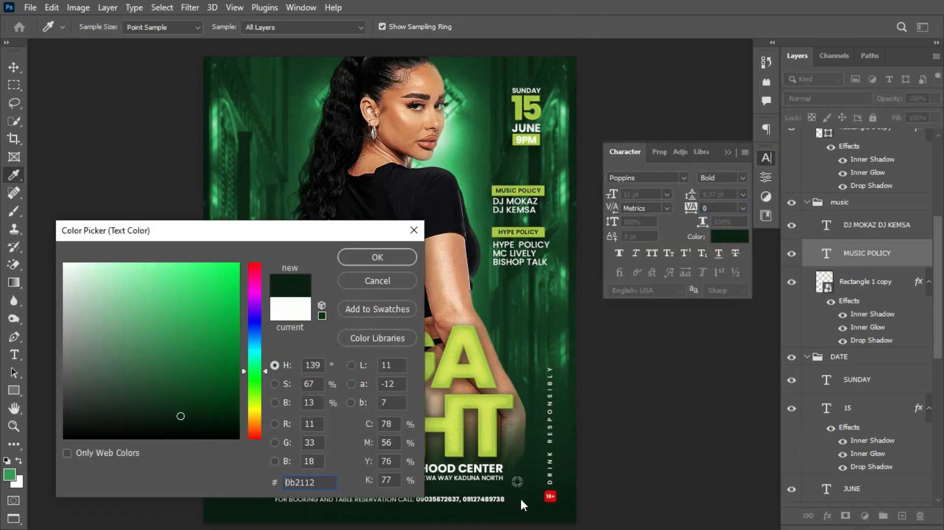
left_click(402, 262)
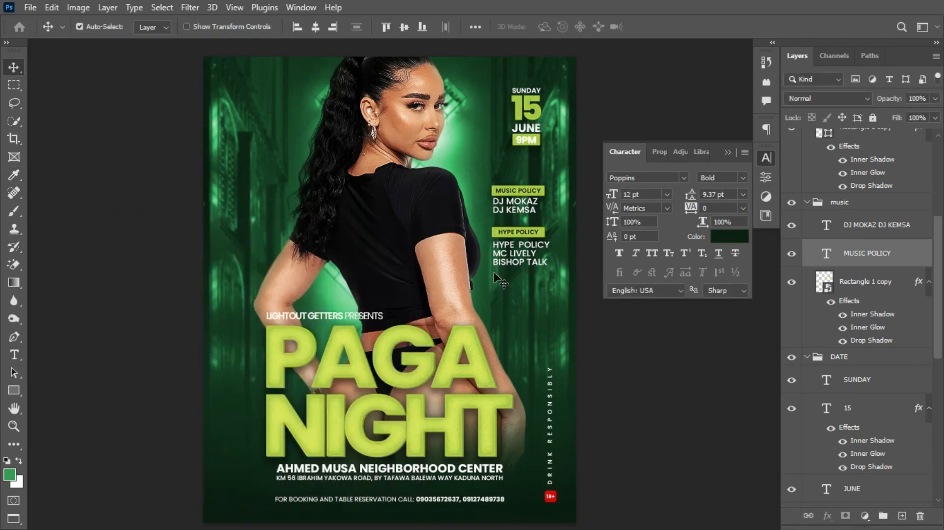
Step: Set the font weight of the MUSIC POLICY and HYPE POLICY texts to ExtraBold
left_click(742, 178)
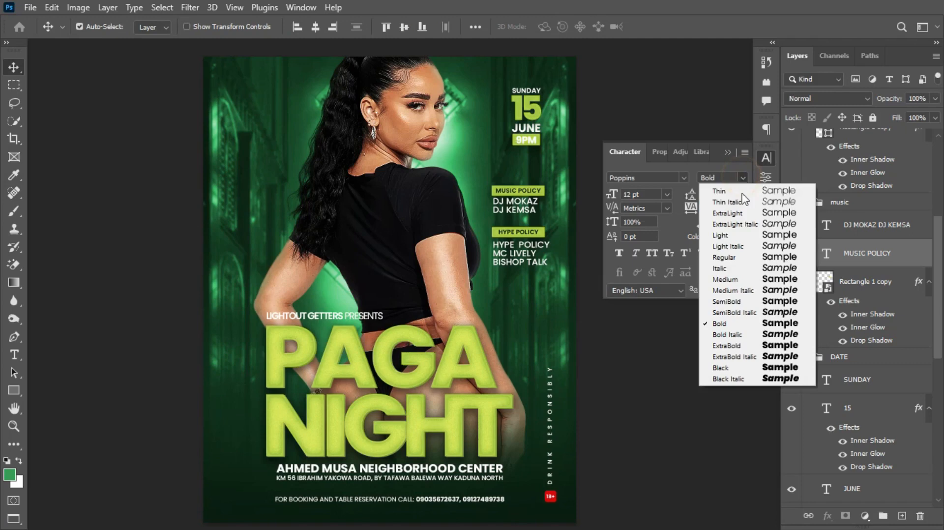
left_click(740, 346)
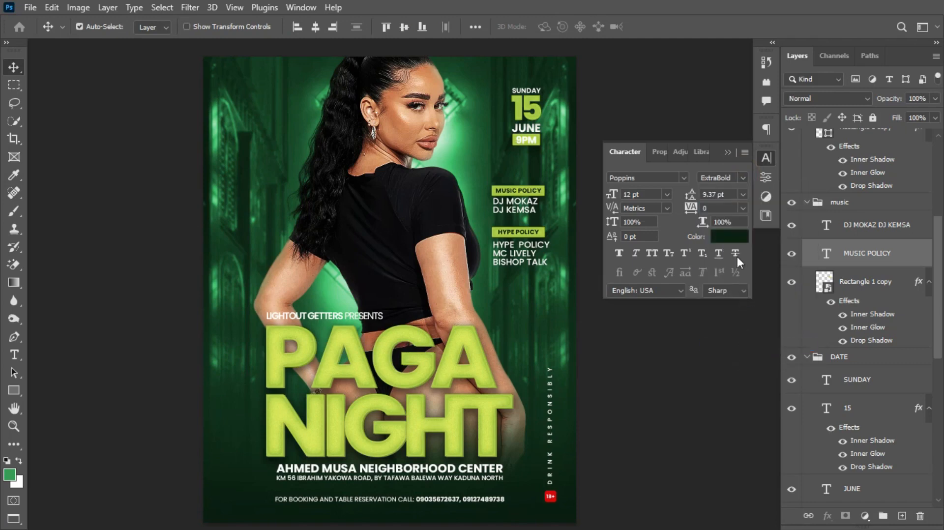
left_click(728, 152)
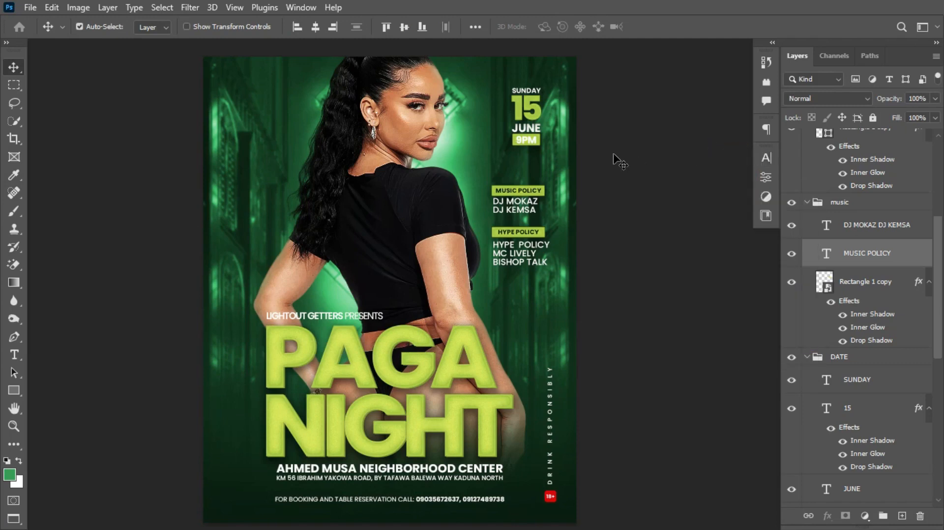
Step: Recolour the 9PM text dark green #0a1e11, sampled from the flyer's lower background
left_click(531, 142)
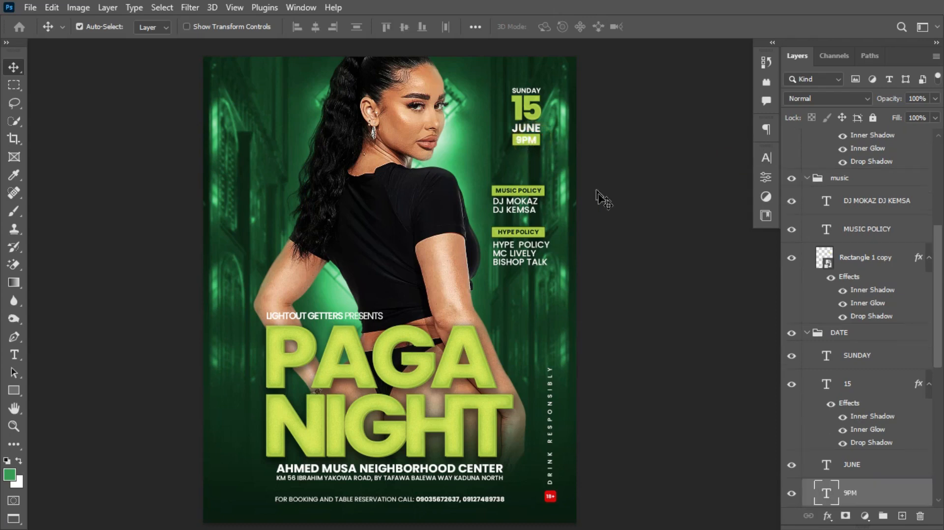
left_click(764, 158)
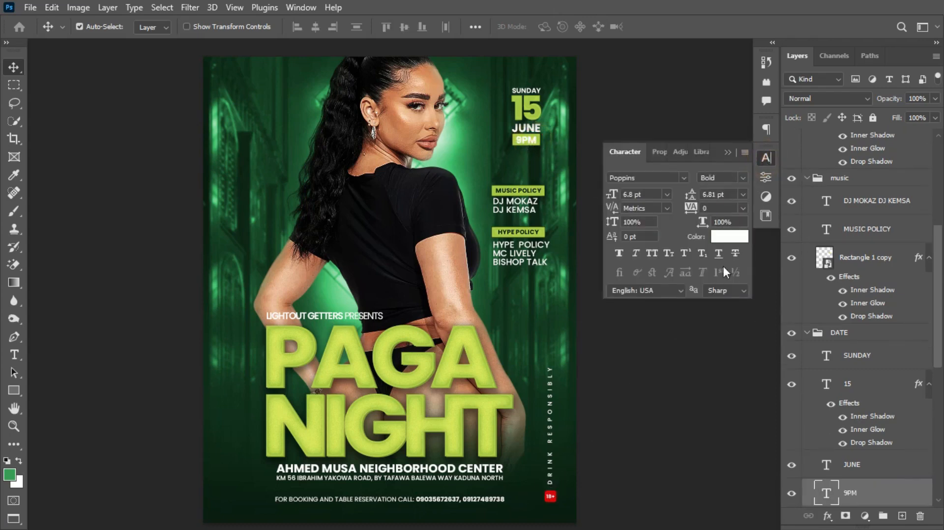
left_click(732, 243)
left_click(521, 507)
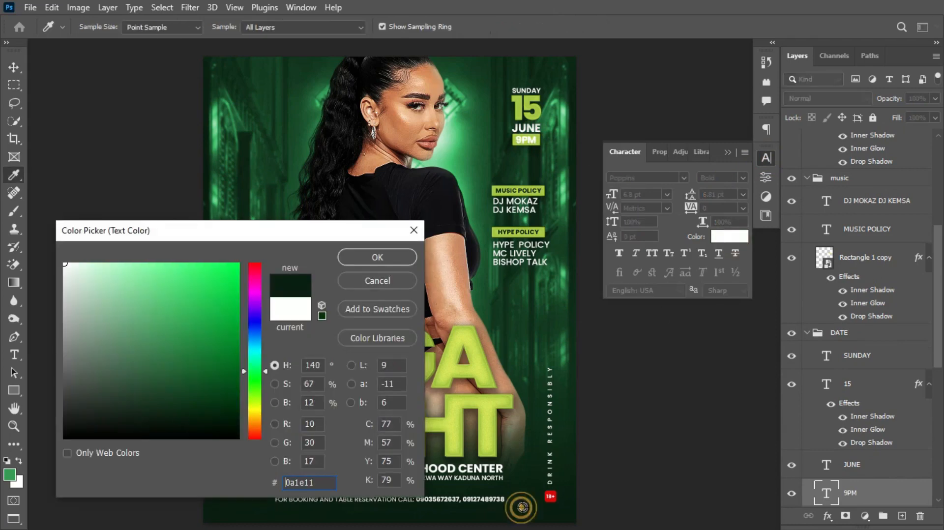
left_click(388, 257)
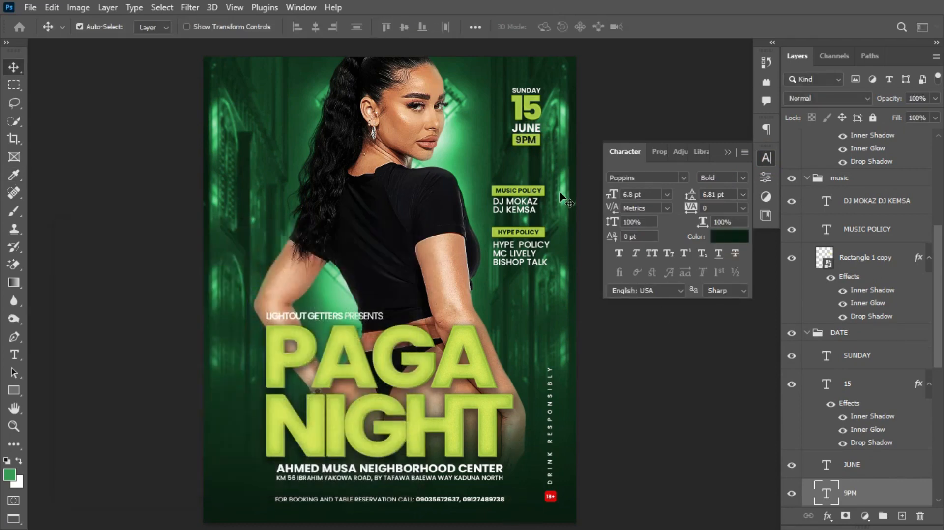
left_click(728, 153)
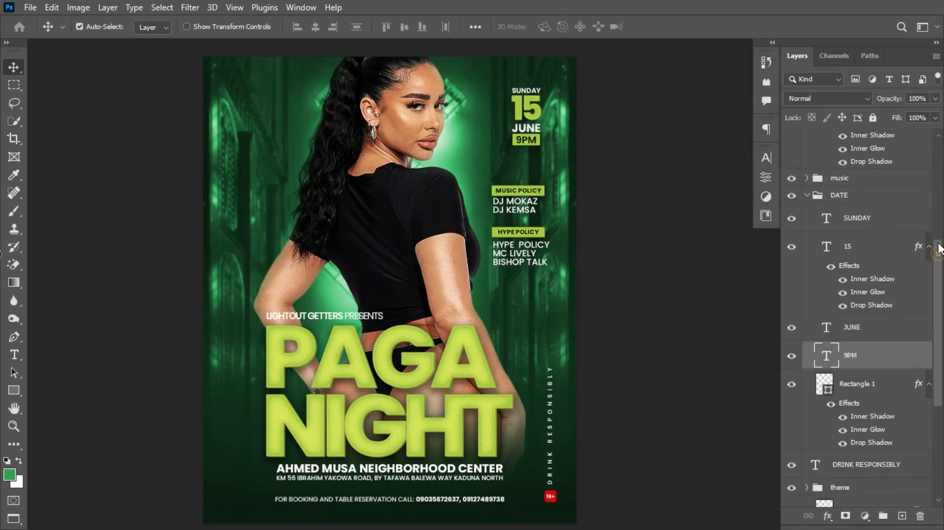
Step: Collapse the DATE, BG and HYPE groups in the layer stack
mouse_move(940, 252)
left_mouse_down()
mouse_move(939, 200)
mouse_move(940, 236)
left_mouse_up()
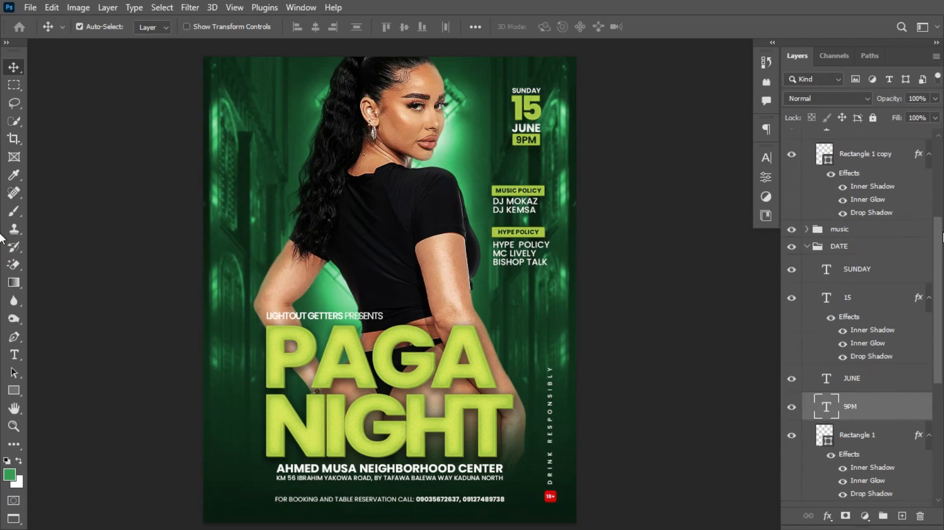
left_click(810, 246)
left_click(807, 245)
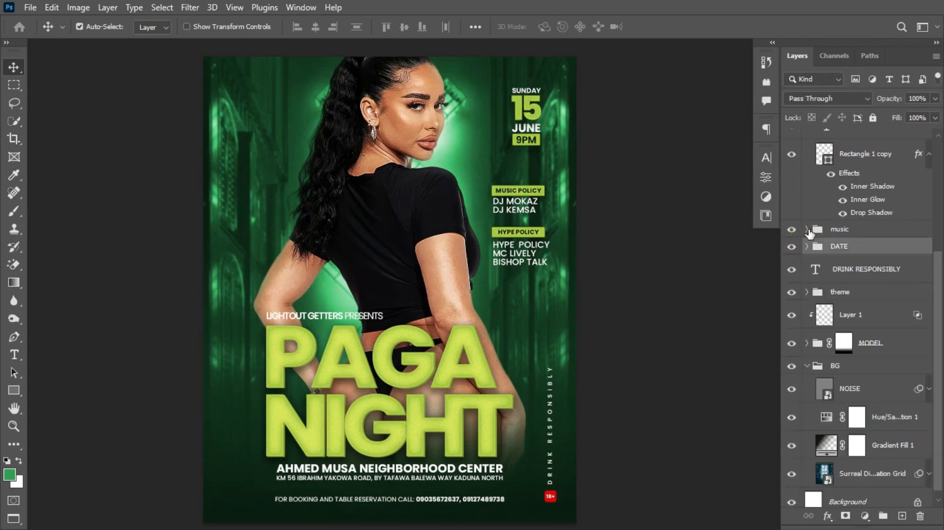
left_click(806, 365)
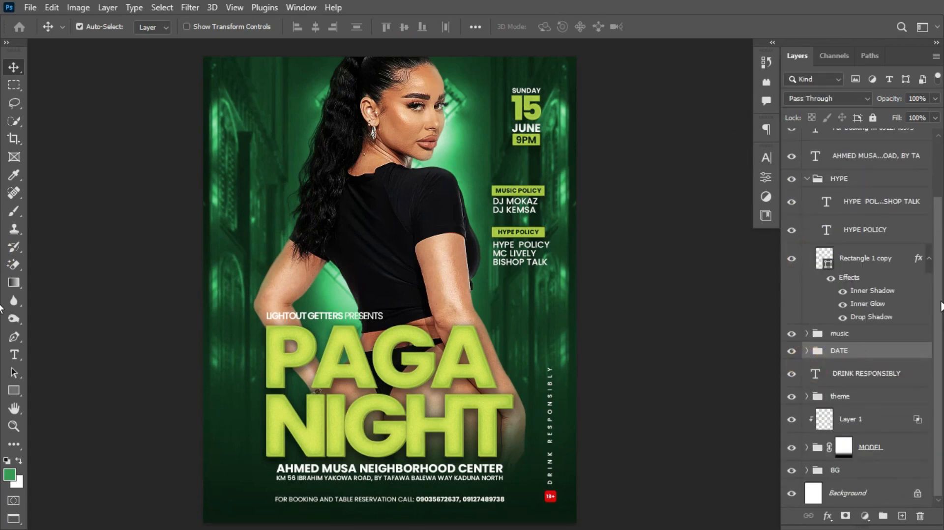
left_click(807, 179)
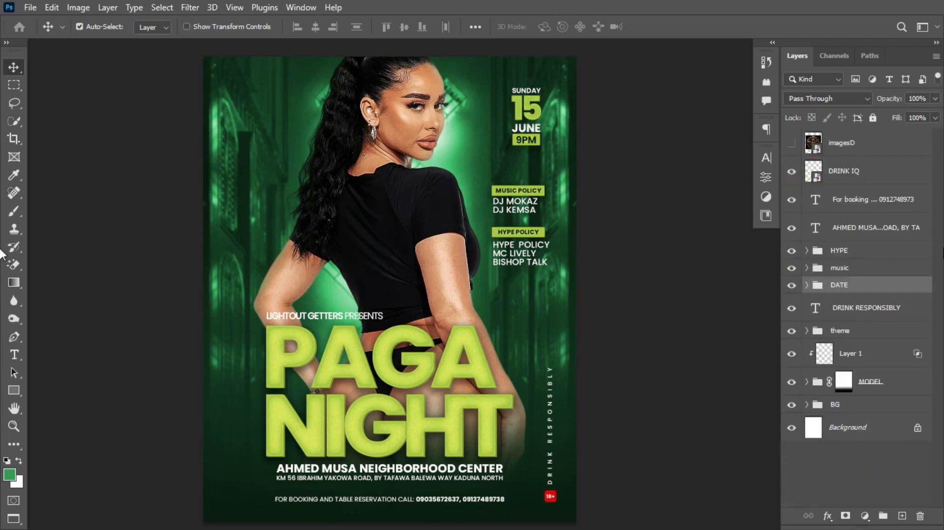
Step: Show the imagesD logo layer, scale it to about 12.5% and place it in the flyer's upper-left corner
left_click(792, 143)
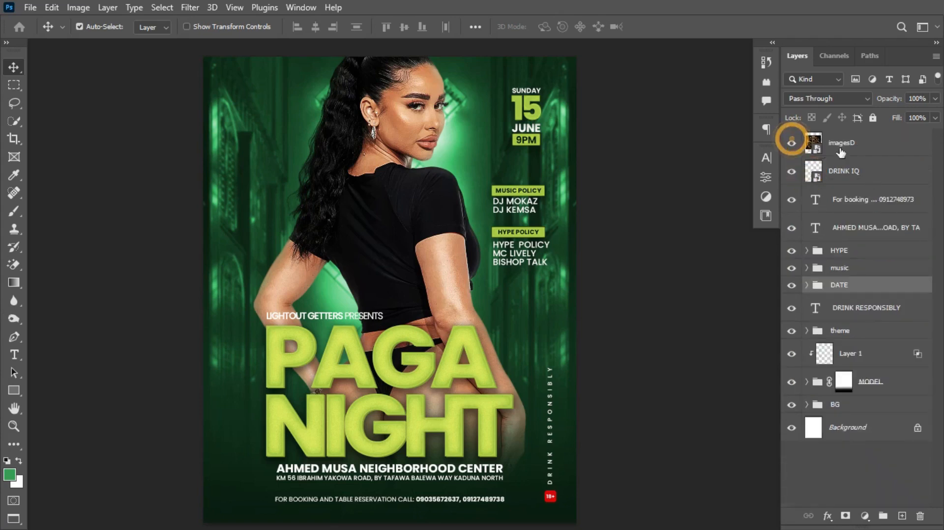
left_click(881, 146)
key("ctrl")
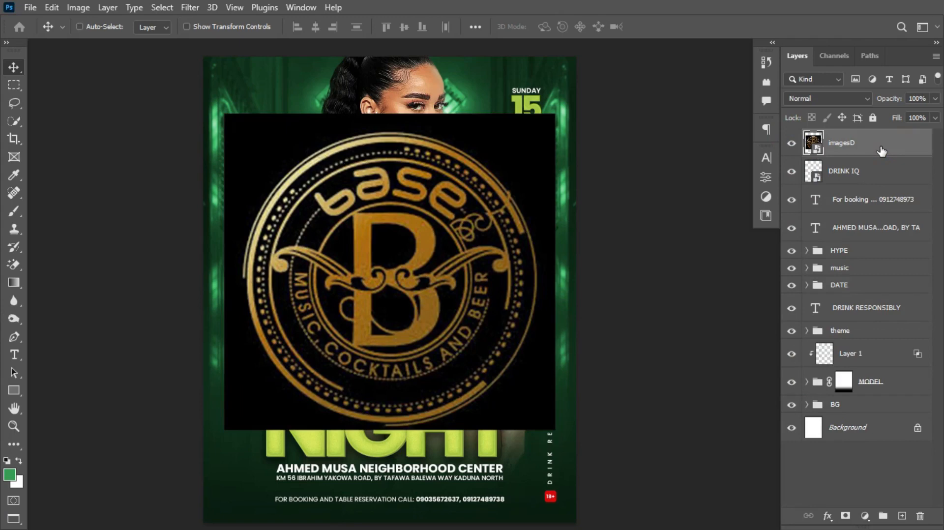
key("ctrl+t")
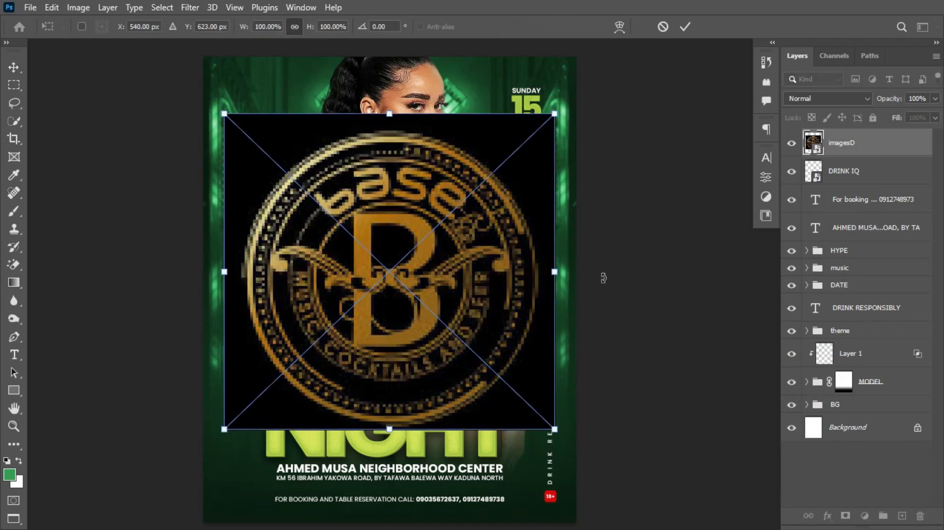
left_click_drag(555, 428, 257, 97)
key("Return")
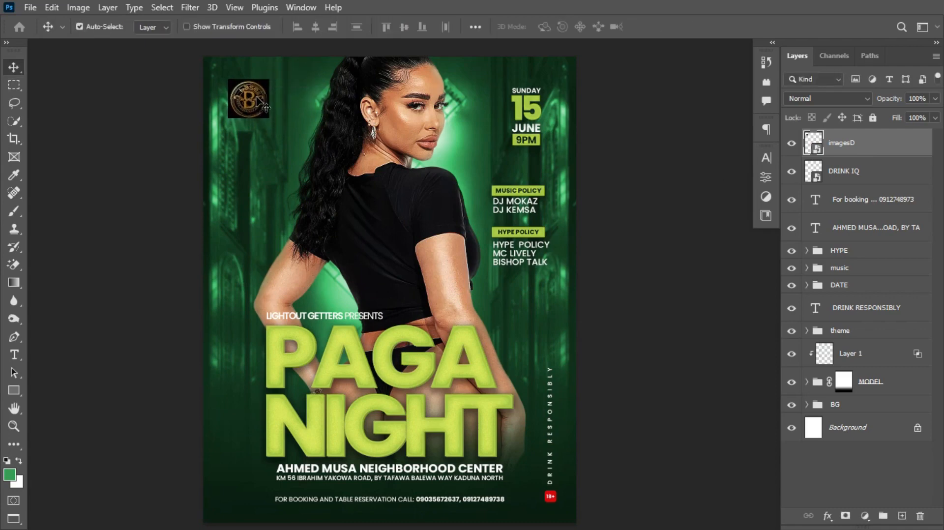
Step: Set the logo layer's blend mode to Screen and move it slightly closer to the flyer's upper-left corner
left_click(854, 98)
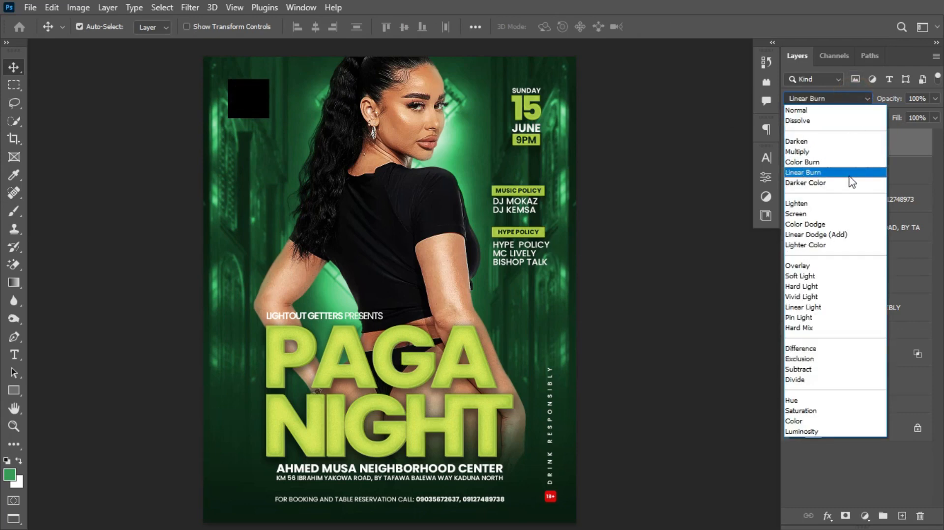
left_click(850, 215)
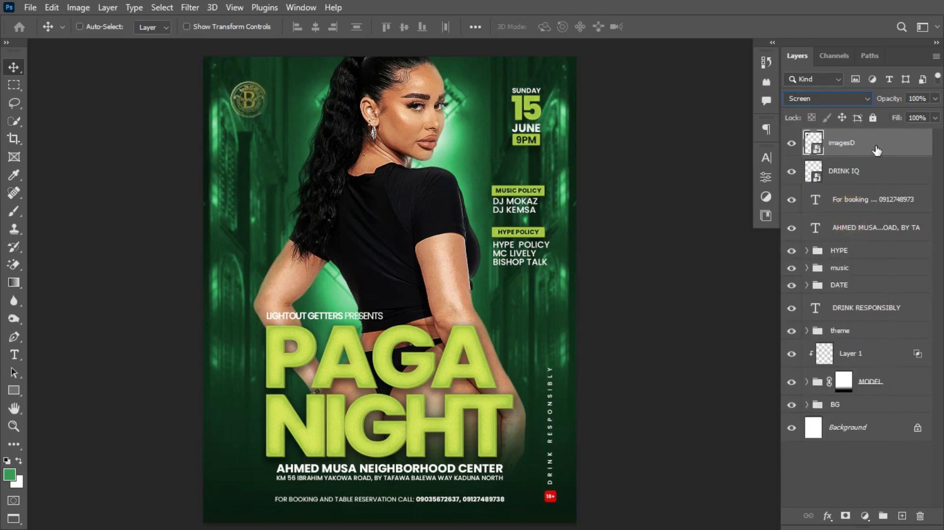
key("ctrl+t")
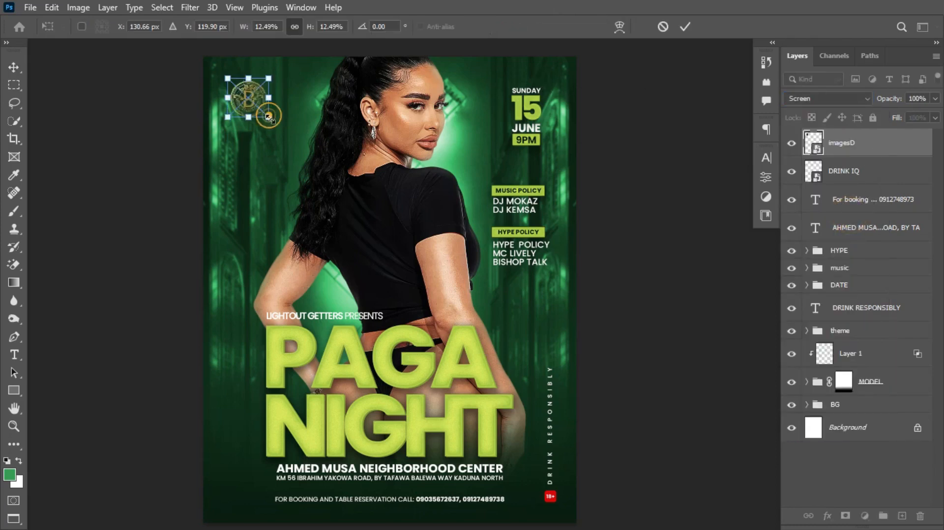
left_click_drag(269, 118, 241, 100)
key("Return")
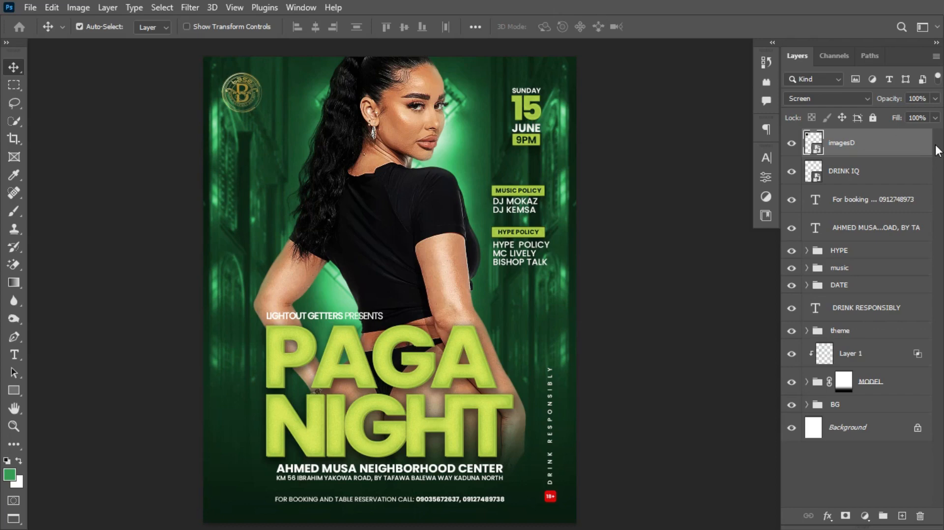
Step: Stamp all visible layers into a new layer above the logo and convert it to a smart object
left_click(908, 143)
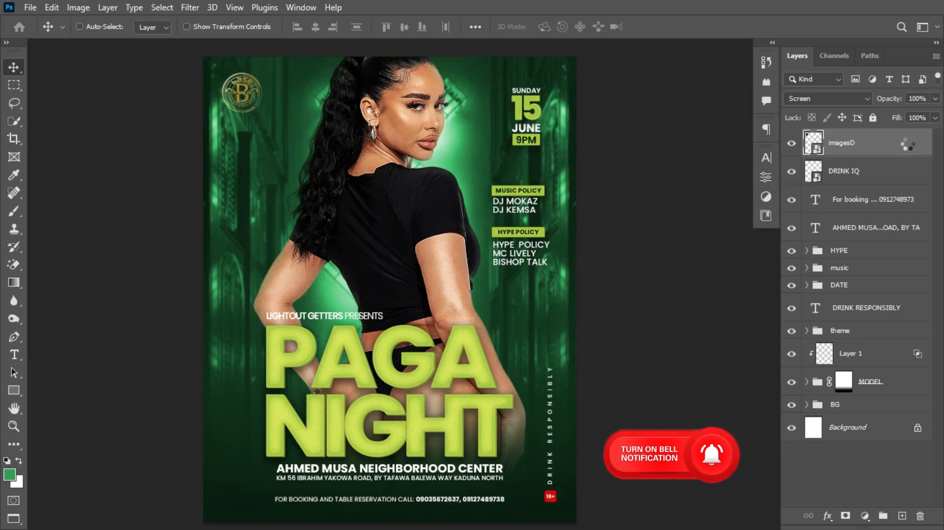
key("ctrl+alt+shift+e")
right_click(891, 144)
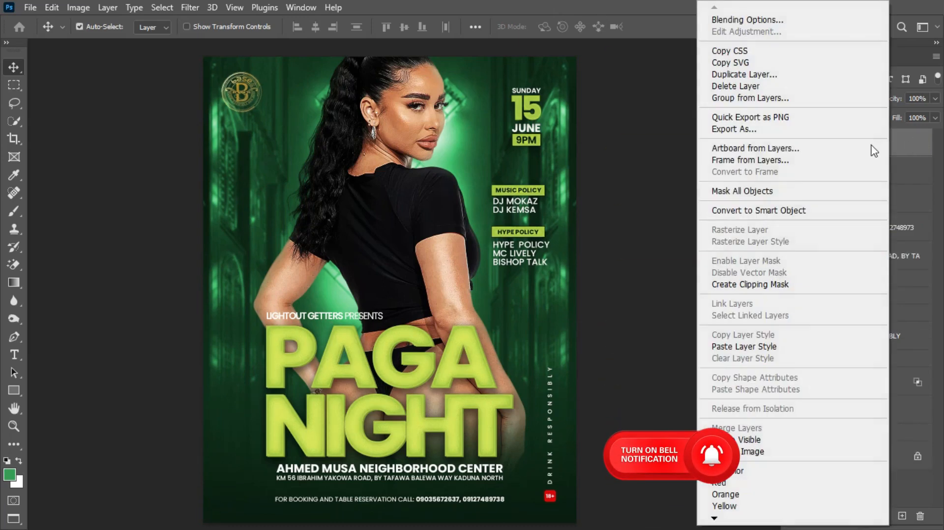
left_click(792, 211)
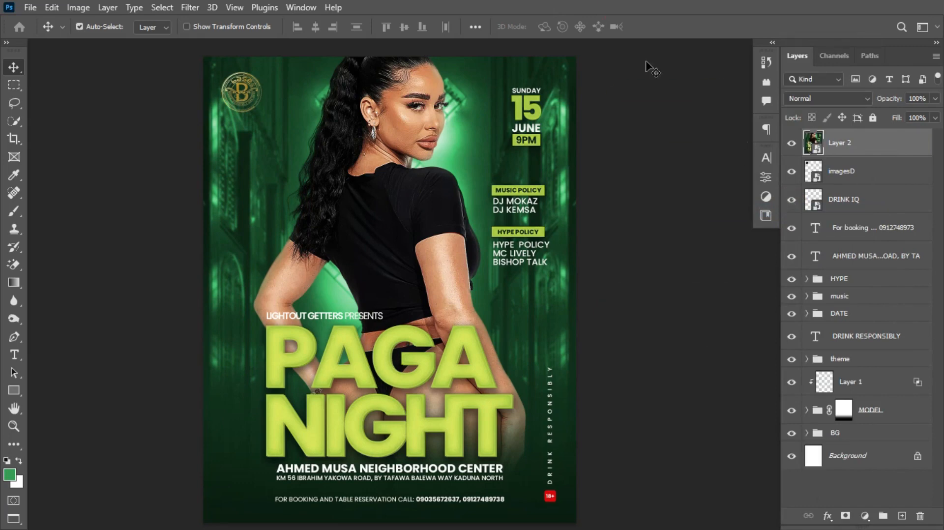
Step: Start a Camera Raw filter on Layer 2 and set the Color Mixer hue of Reds to -54 and Oranges to -23
left_click(189, 7)
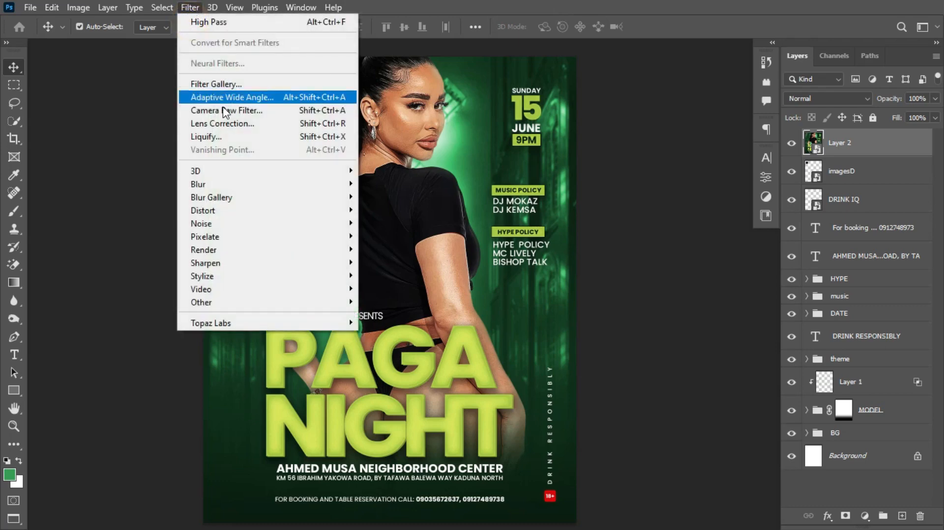
left_click(227, 112)
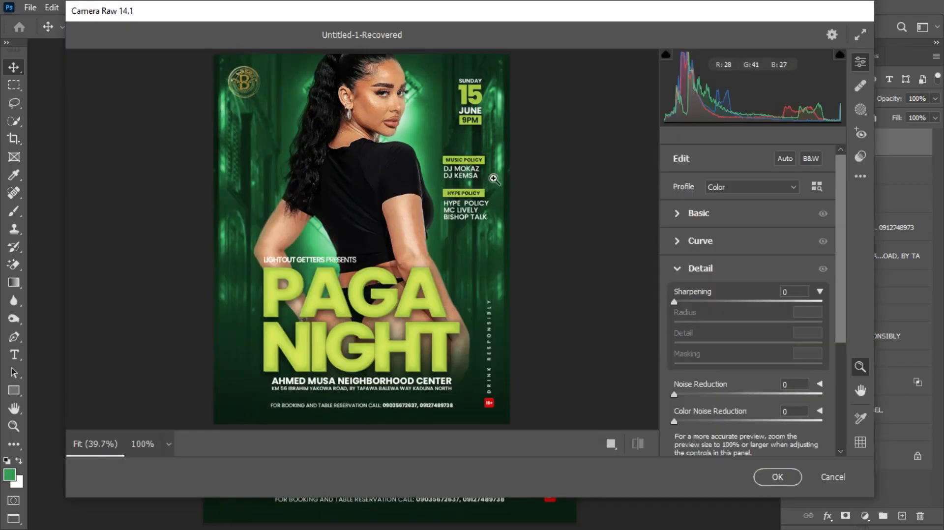
left_click(678, 269)
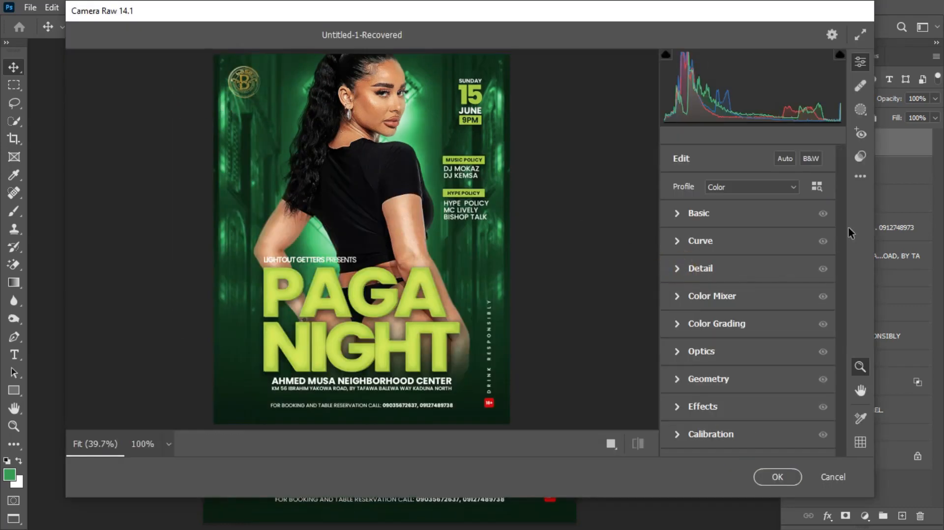
left_click(676, 297)
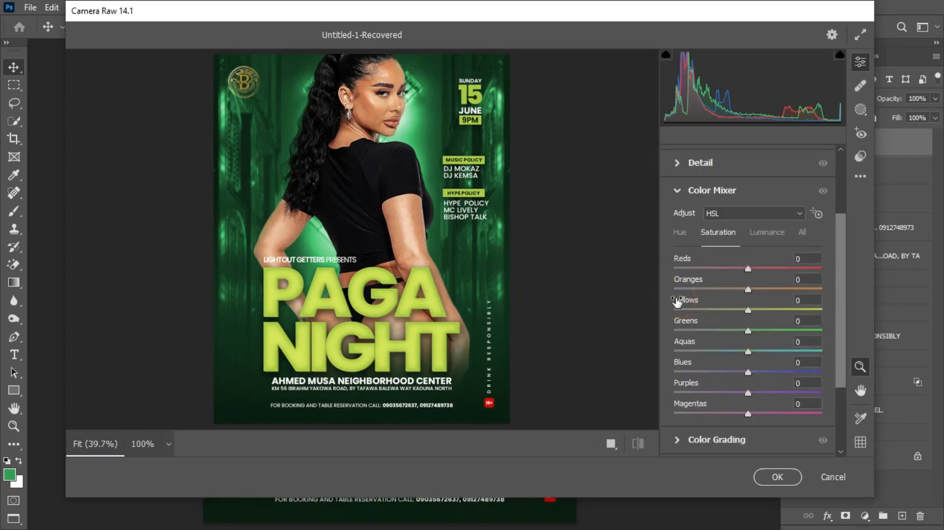
left_click(681, 234)
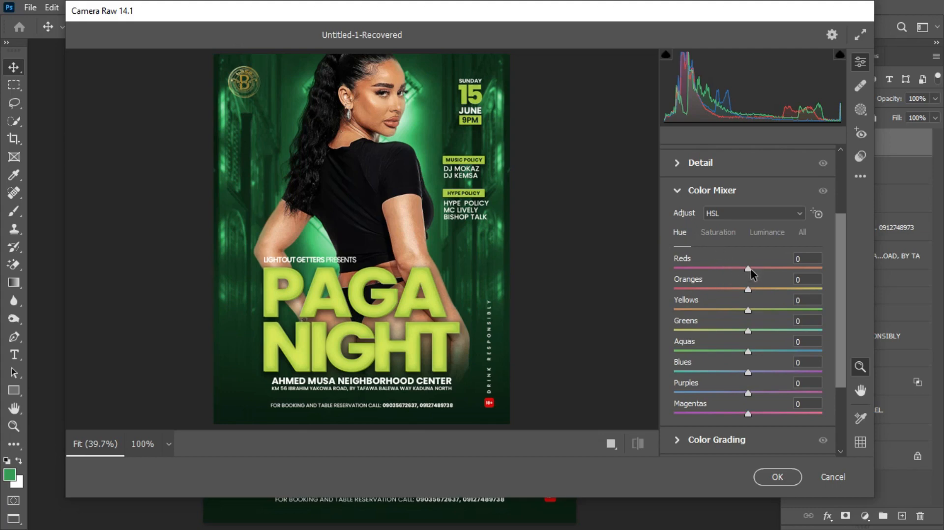
left_click_drag(748, 268, 718, 274)
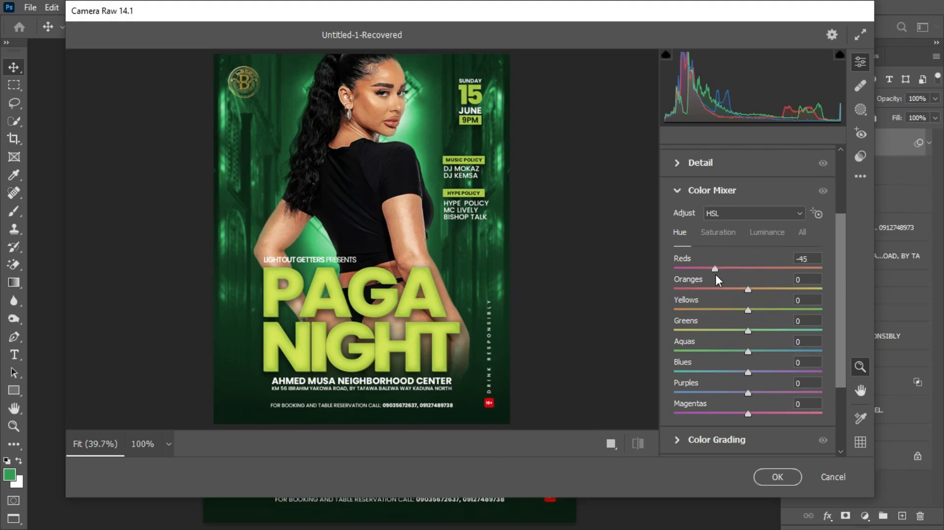
left_click_drag(715, 276, 712, 276)
left_click_drag(748, 290, 732, 293)
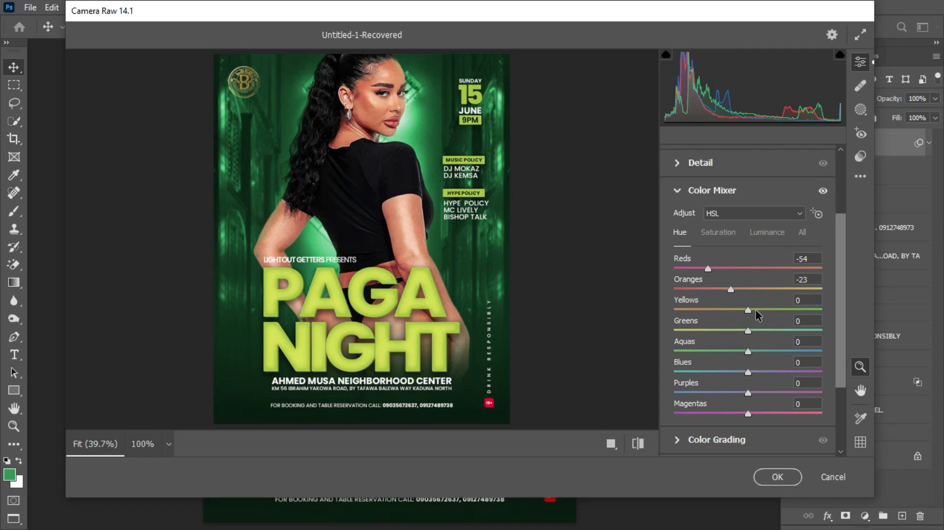
Step: Set the Color Mixer hue of Yellows to +38, Greens to +46 and Aquas to -100
left_click_drag(748, 313, 777, 315)
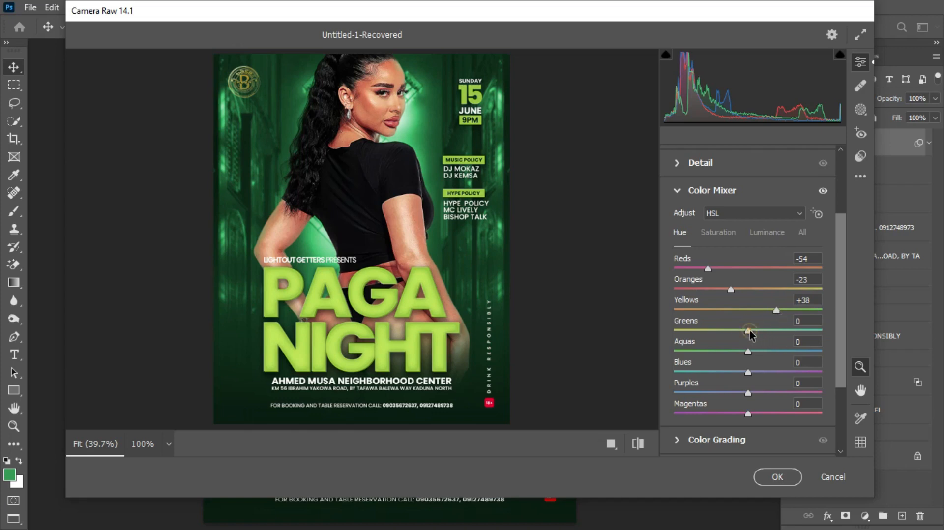
left_click_drag(749, 331, 784, 337)
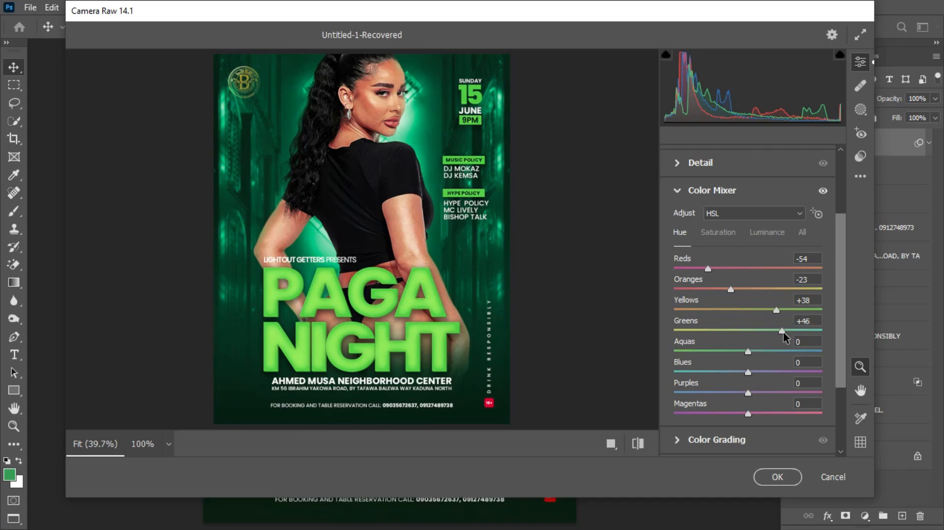
left_click_drag(747, 351, 667, 361)
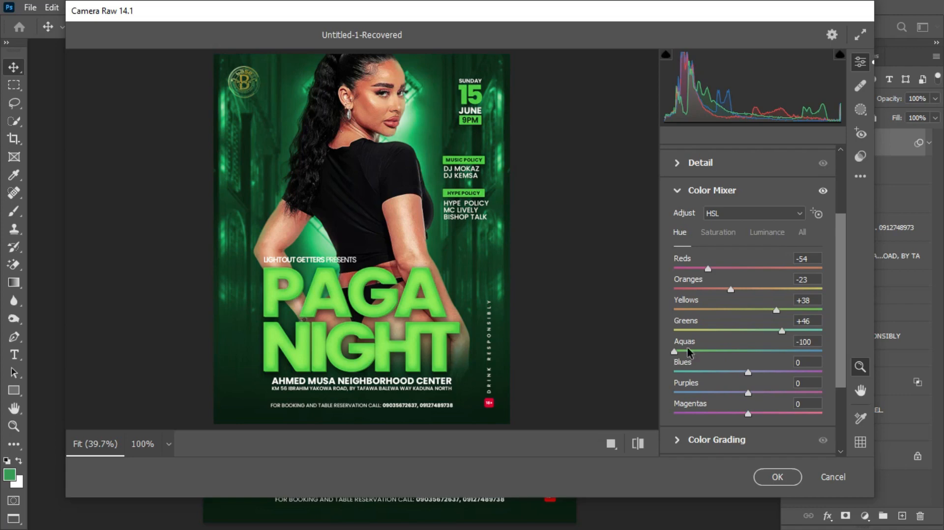
Step: Raise the Color Mixer saturation of Reds slightly and of Oranges more strongly, and apply the Camera Raw filter
left_click(721, 233)
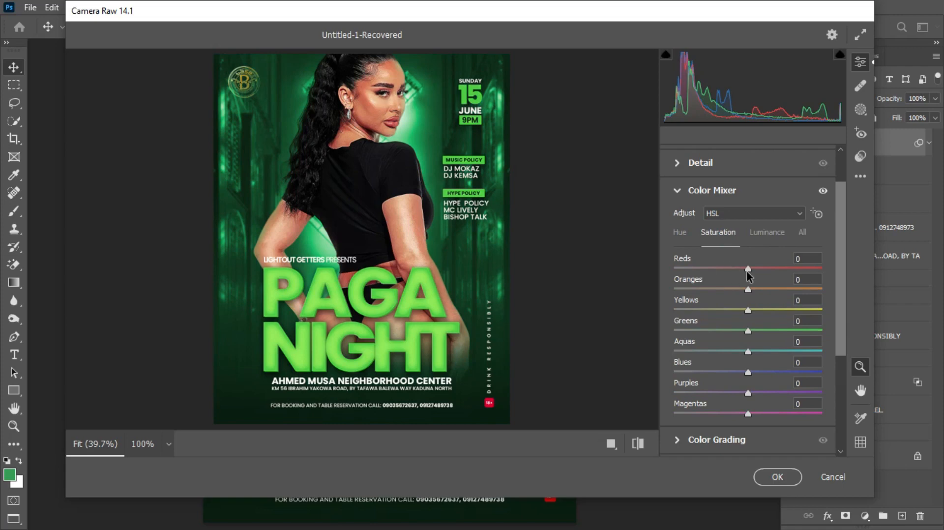
left_click_drag(747, 266, 756, 266)
left_click_drag(757, 266, 758, 266)
left_click_drag(748, 291, 767, 298)
left_click_drag(771, 293, 775, 293)
left_click(777, 476)
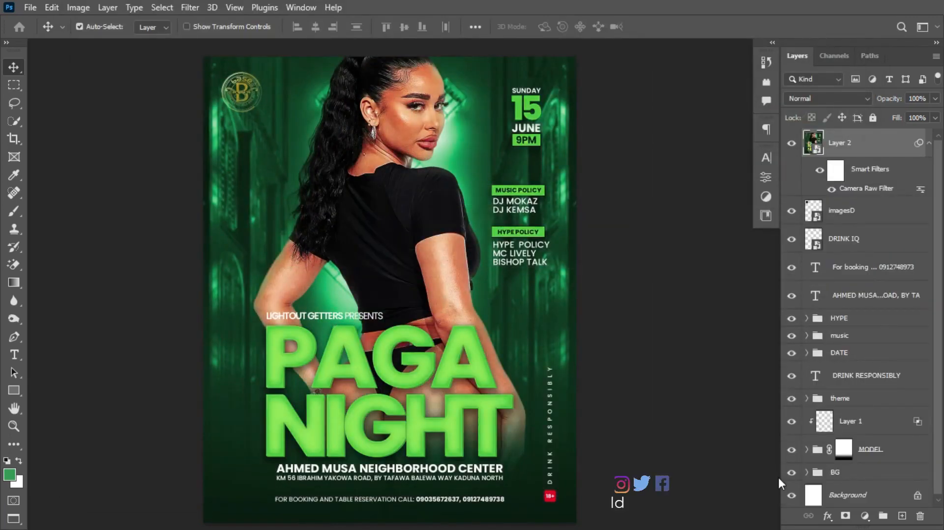
Step: Hide and reshow Layer 2 to compare the flyer before and after the Camera Raw grading
left_click(792, 143)
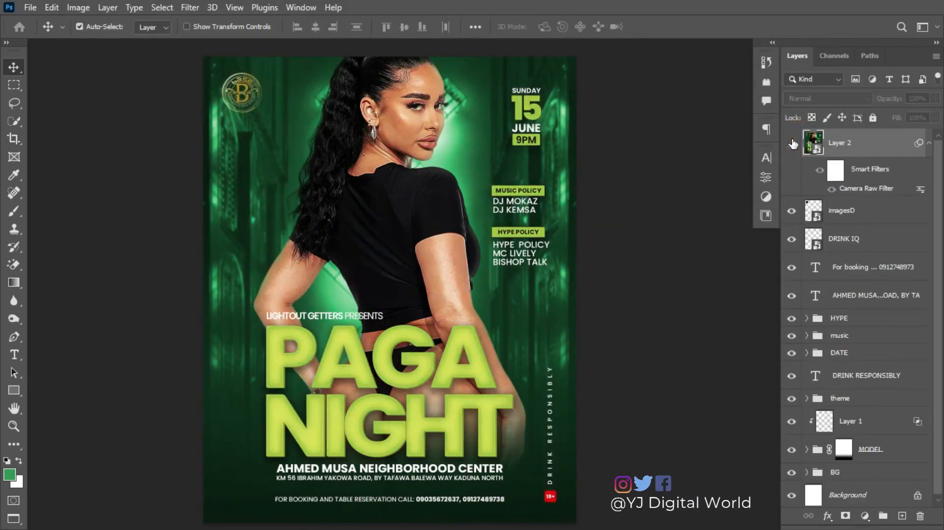
left_click(792, 143)
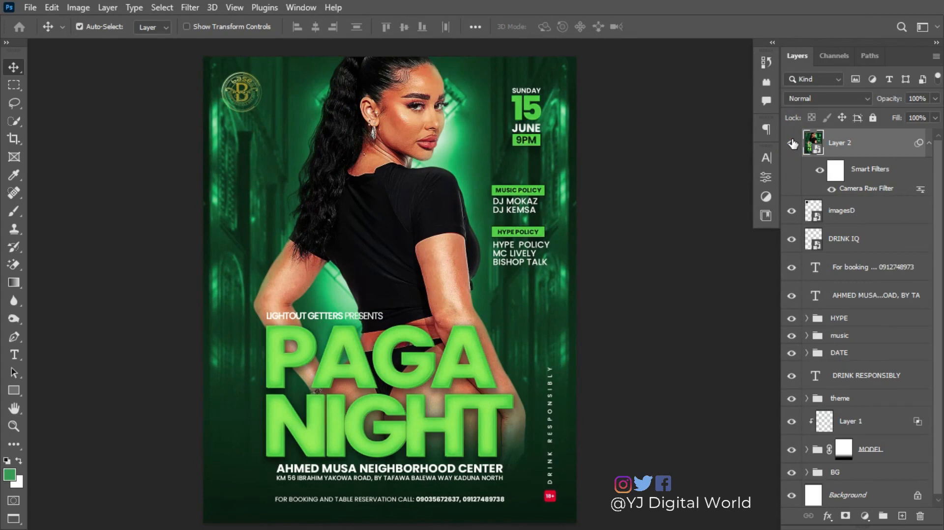